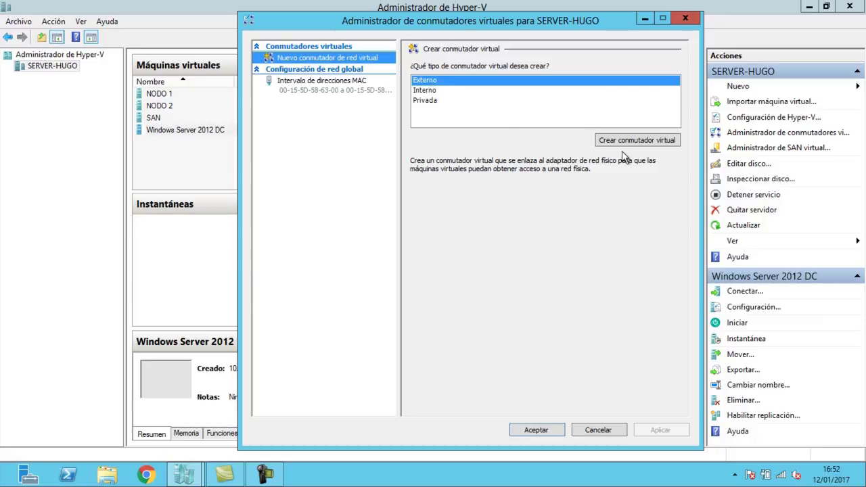
- Create an external virtual switch named "Conexión a internet" on the Controladora Realtek PCIe GBE Family adapter, accepting the network changes
left_click_drag(493, 81, 255, 74)
type("Conexión a internet")
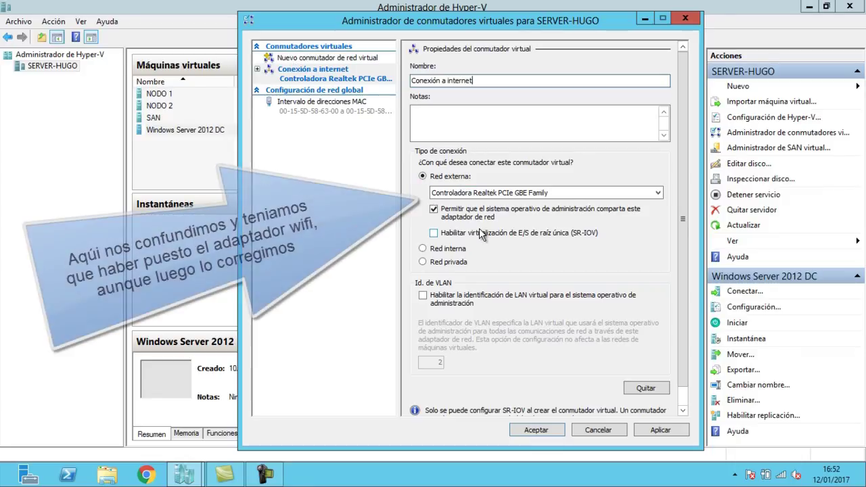
left_click(669, 430)
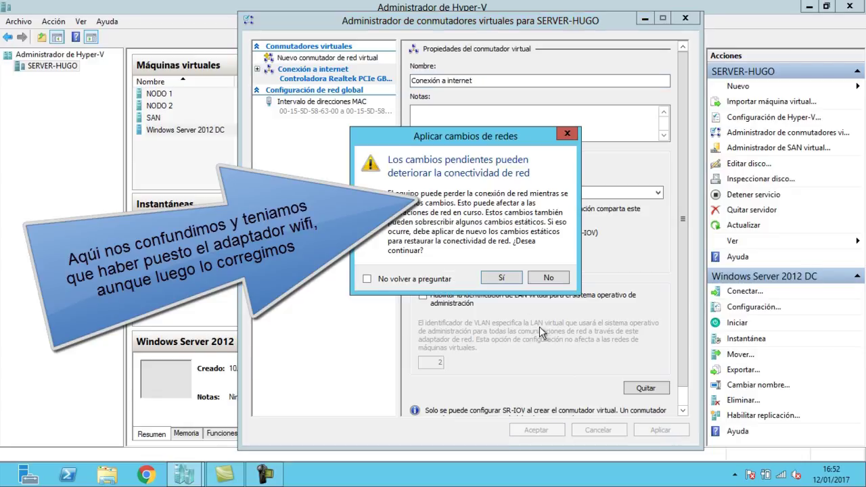
left_click(507, 281)
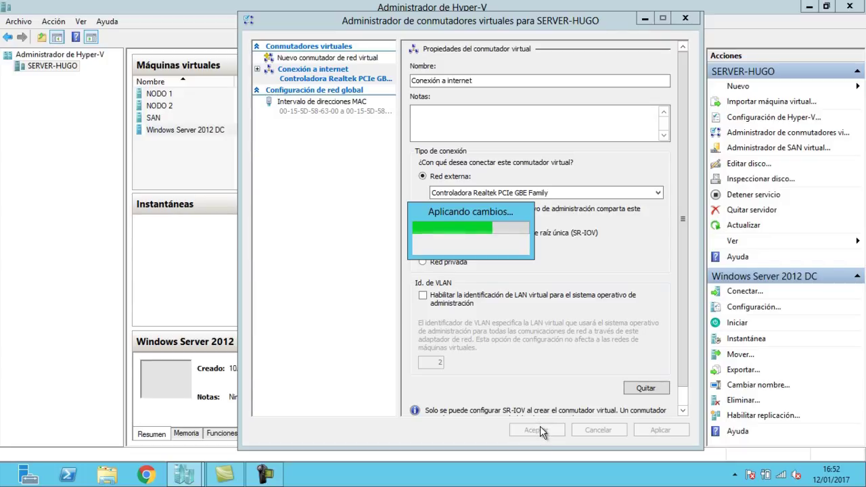
left_click(540, 428)
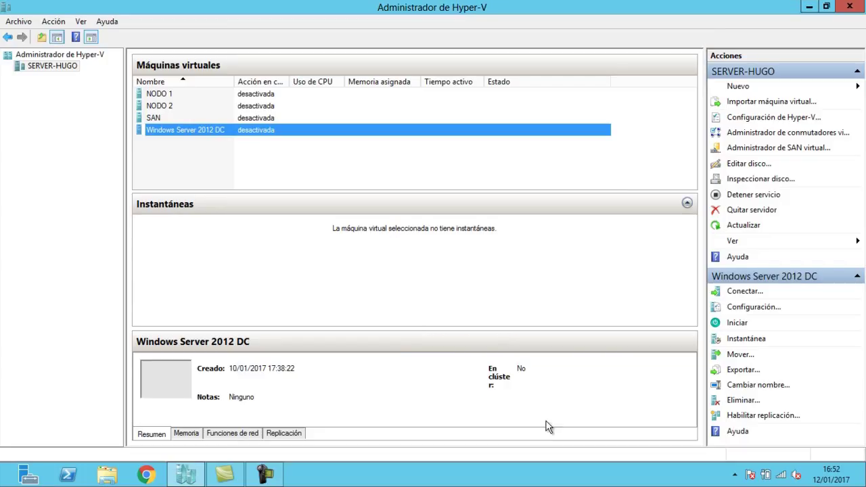
- Create a private virtual switch named "Windows Server 2012 CLUSTER" and apply it
left_click(754, 134)
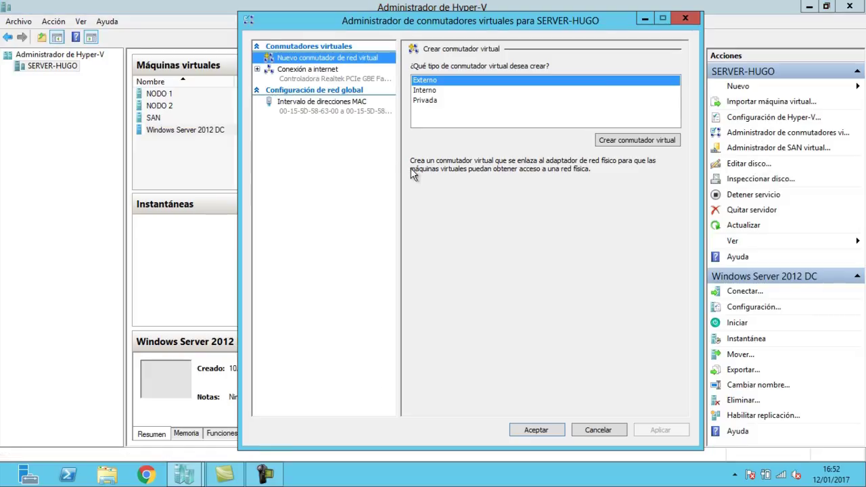
left_click(436, 102)
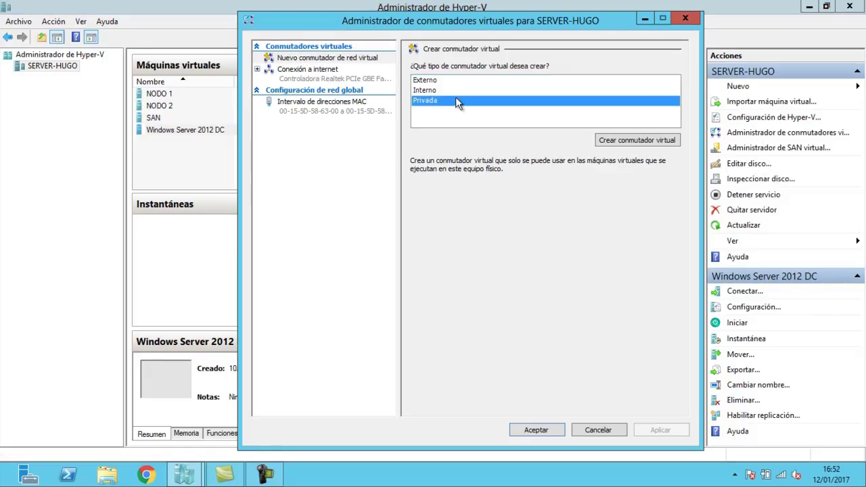
left_click(635, 140)
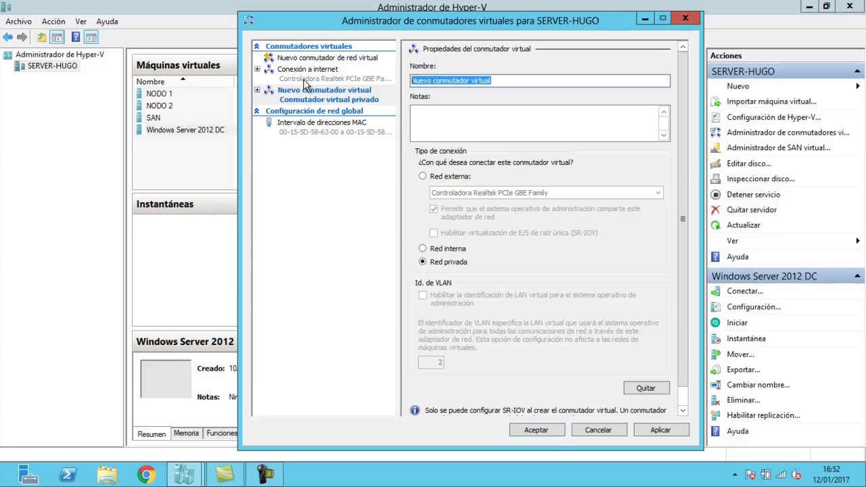
key("BackSpace")
type("Wi")
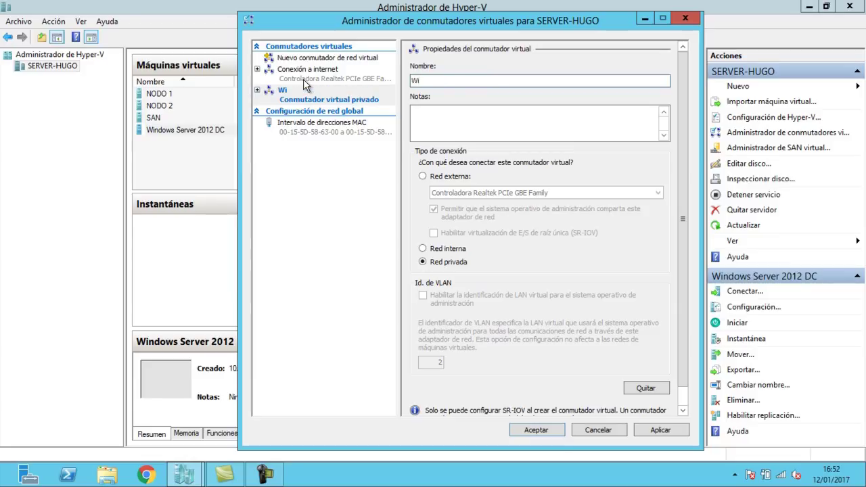
type("ndow Server 2012 ")
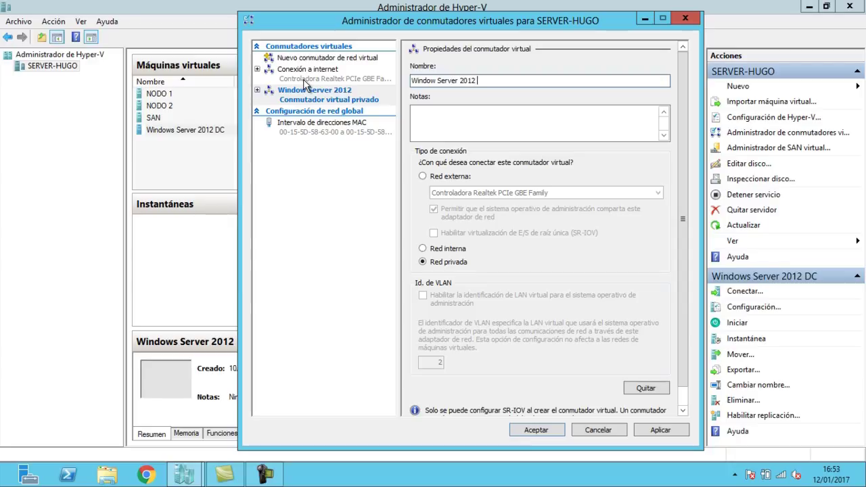
type("CLUSTER")
left_click(438, 79)
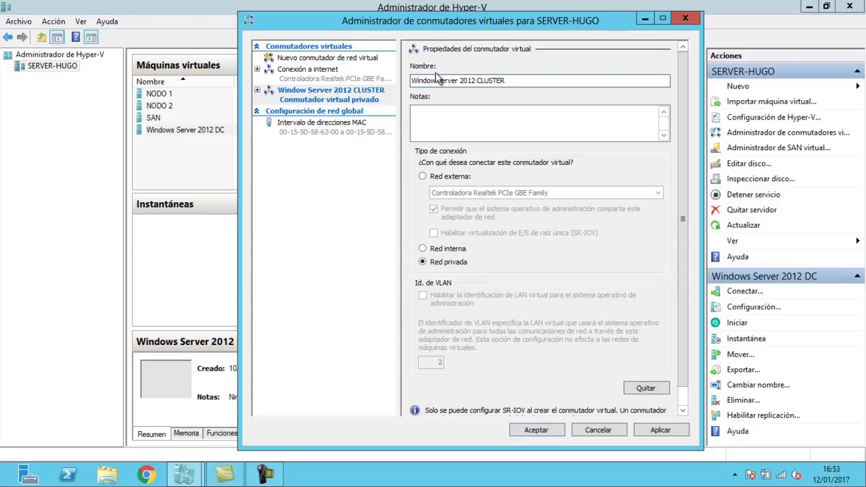
type("s")
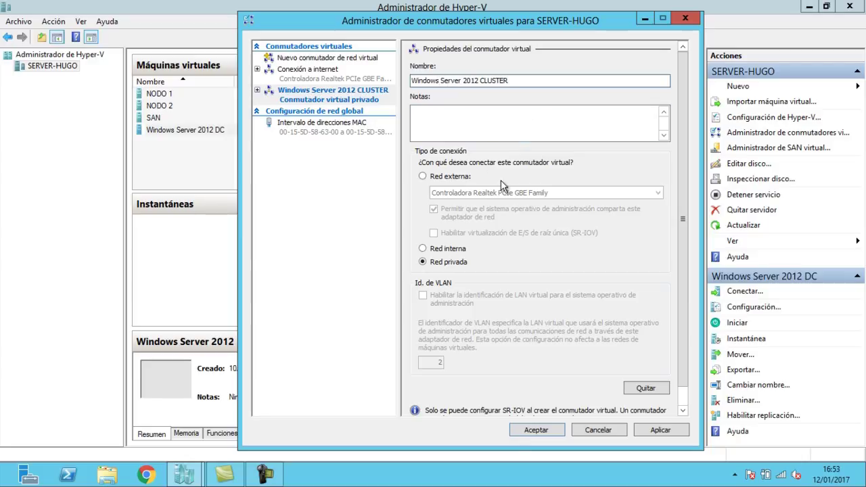
left_click(660, 431)
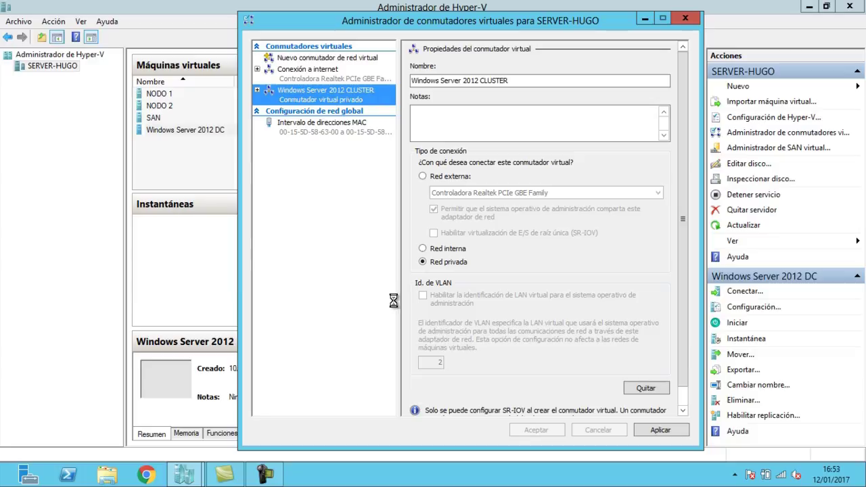
left_click(555, 431)
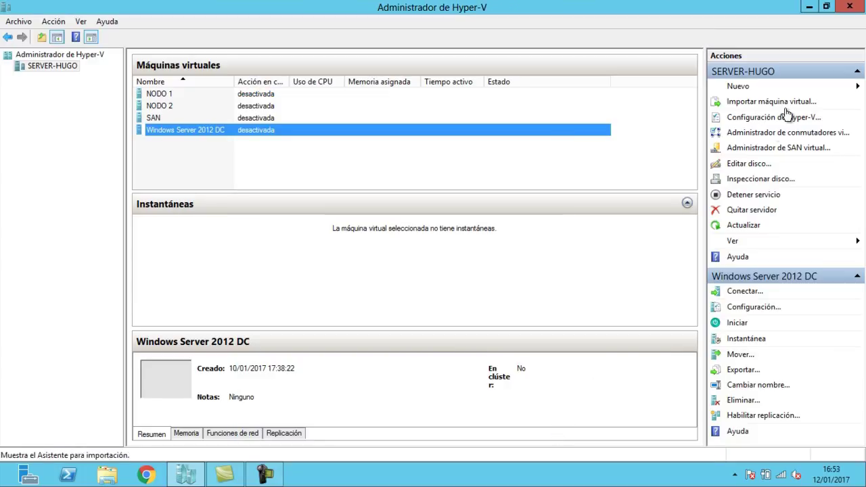
- Create a second private virtual switch named "CLUSTER INTERNO" and apply it
left_click(778, 135)
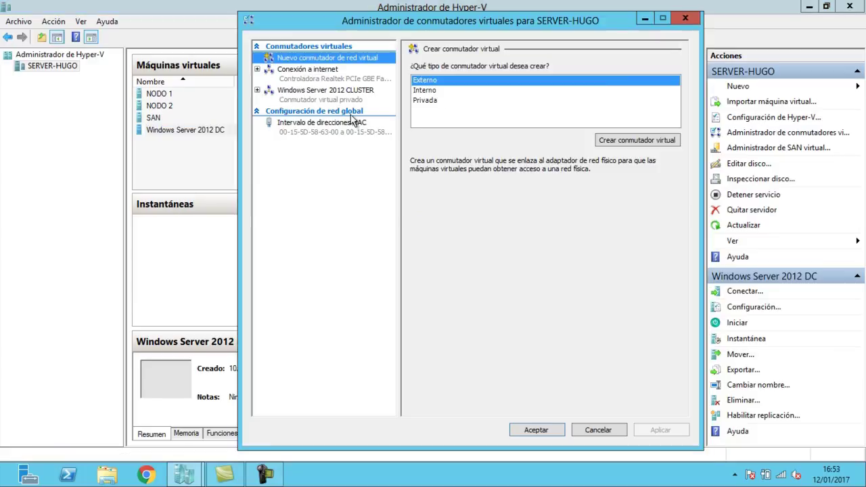
left_click(427, 103)
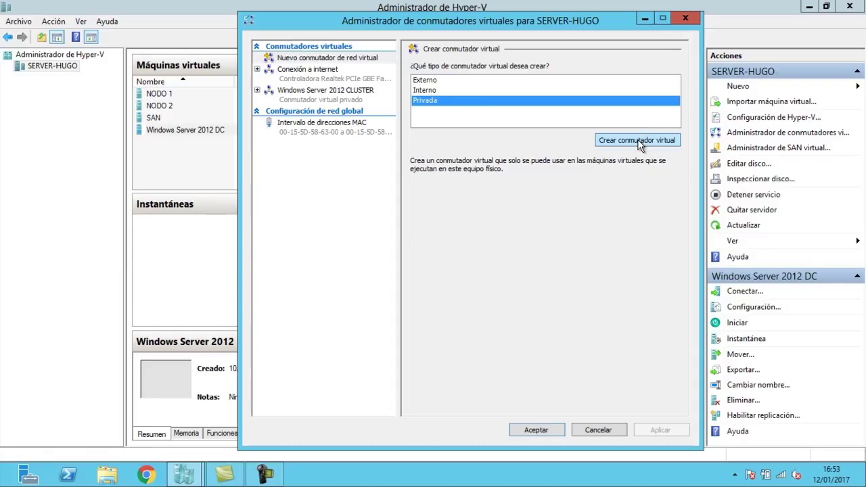
left_click(637, 140)
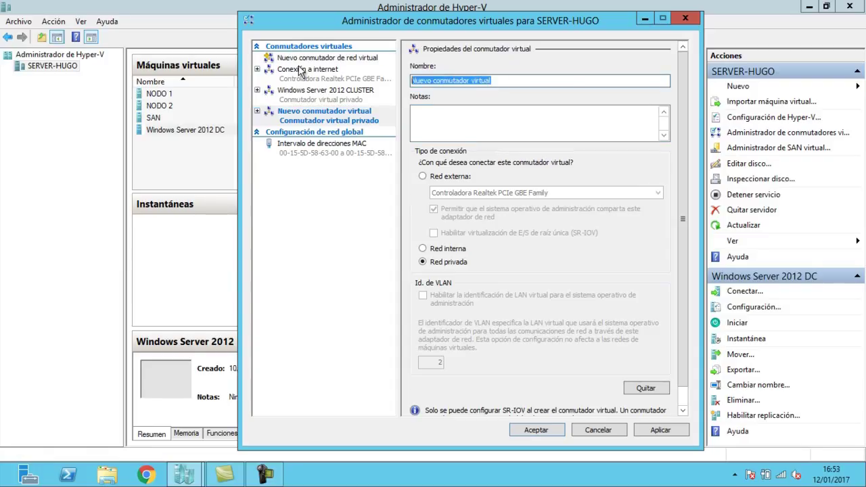
key("BackSpace")
type("C")
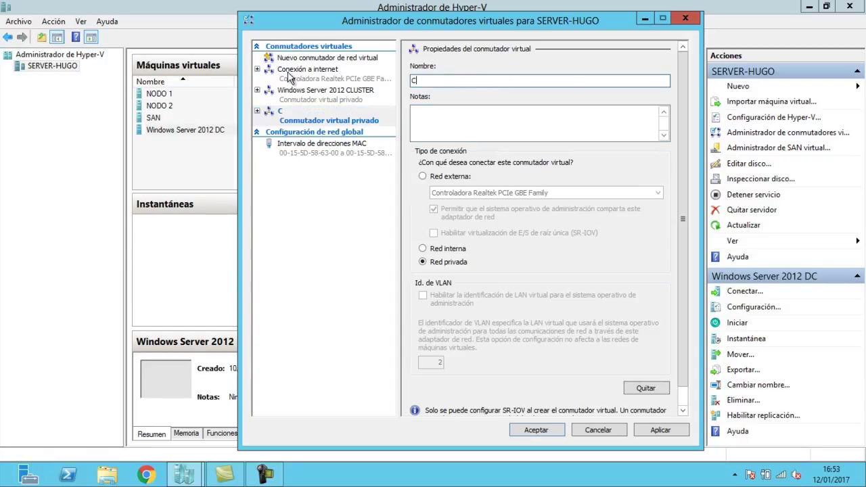
type("LUSTER INTERNO")
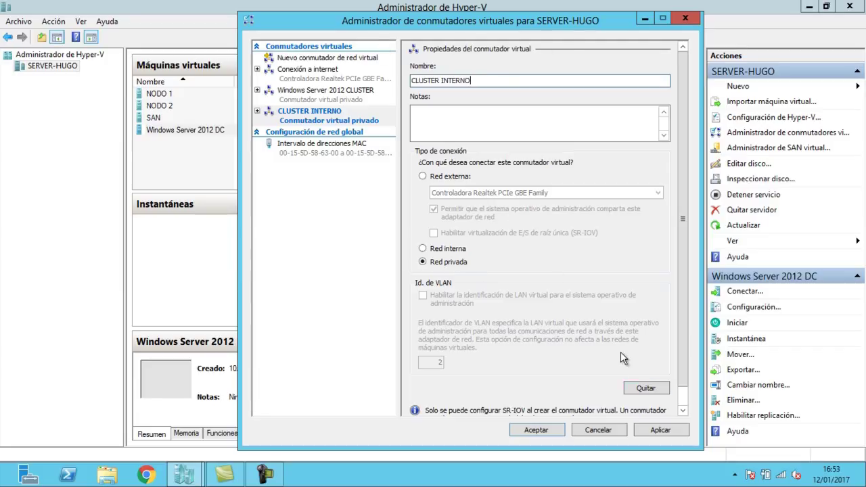
left_click(660, 430)
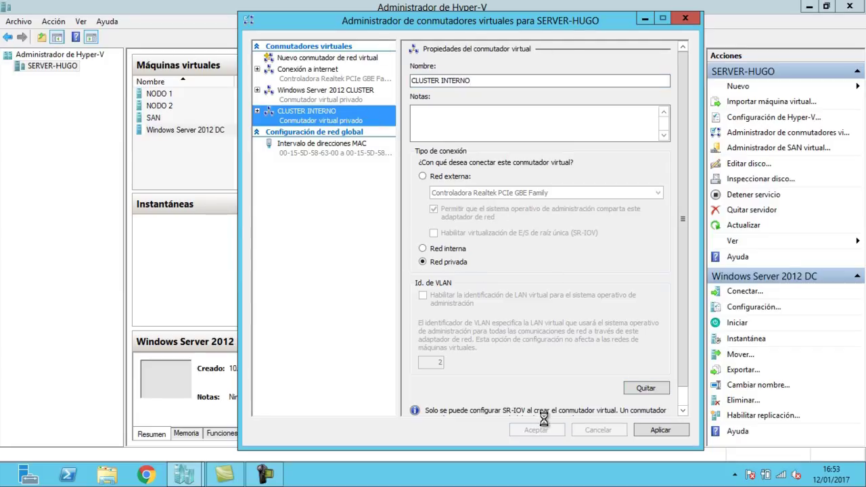
left_click(538, 430)
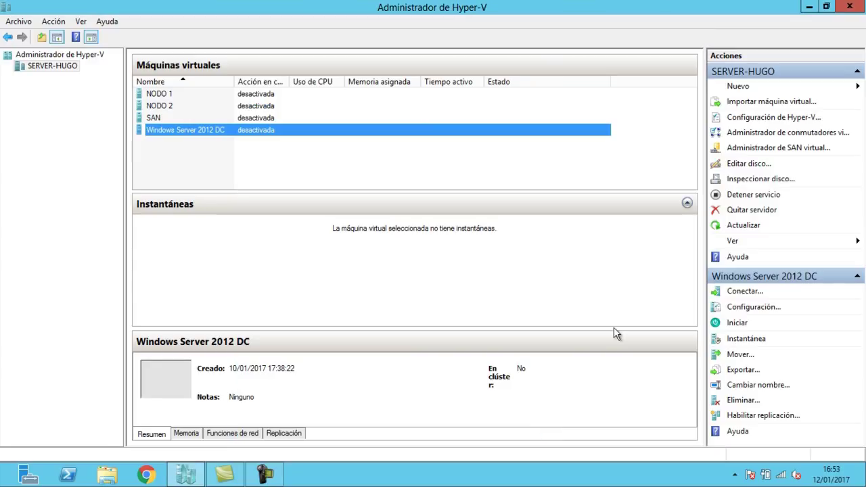
- Create a third private virtual switch named "SAN CLUSTER" and apply it
left_click(761, 135)
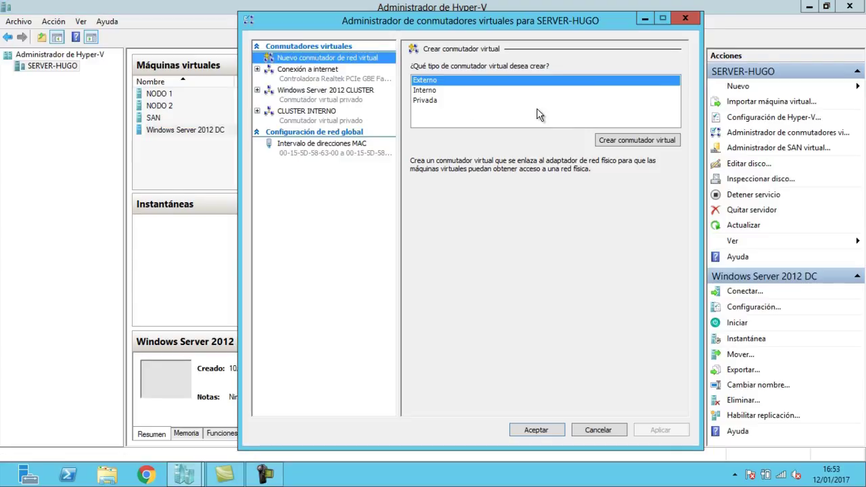
left_click(595, 135)
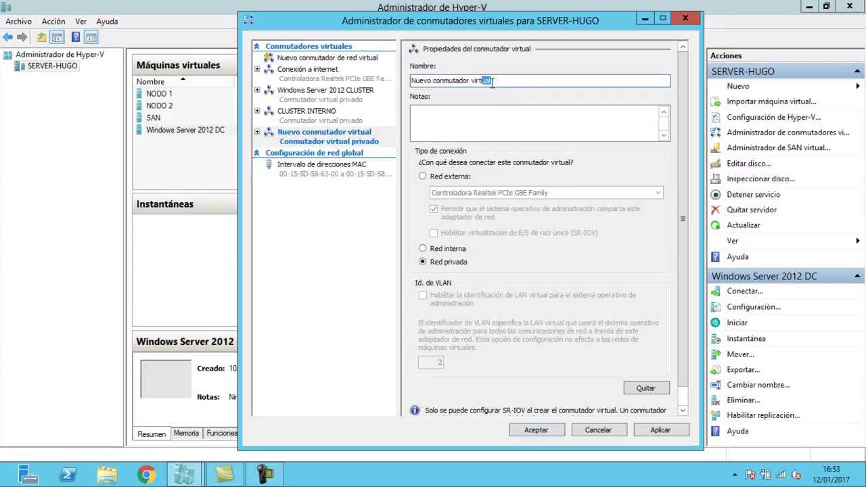
key("BackSpace")
type("SAN CLUSTER")
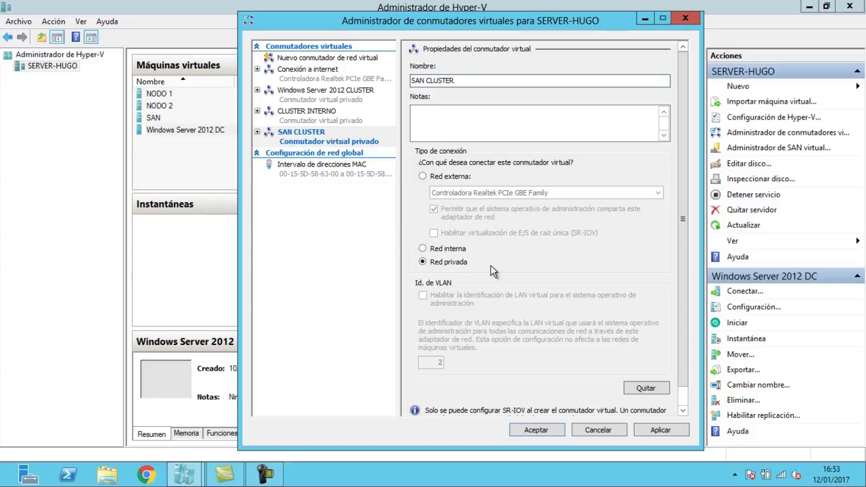
left_click(660, 430)
left_click(544, 432)
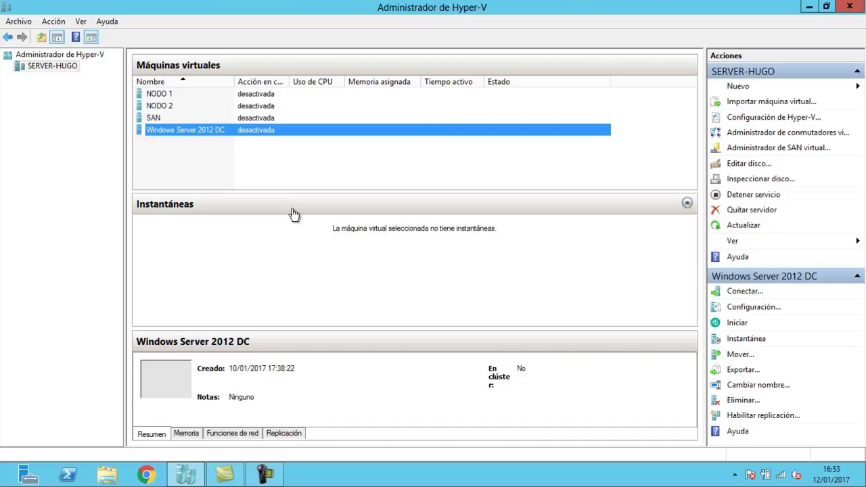
- Add a second network adapter to the Windows Server 2012 DC virtual machine
right_click(206, 134)
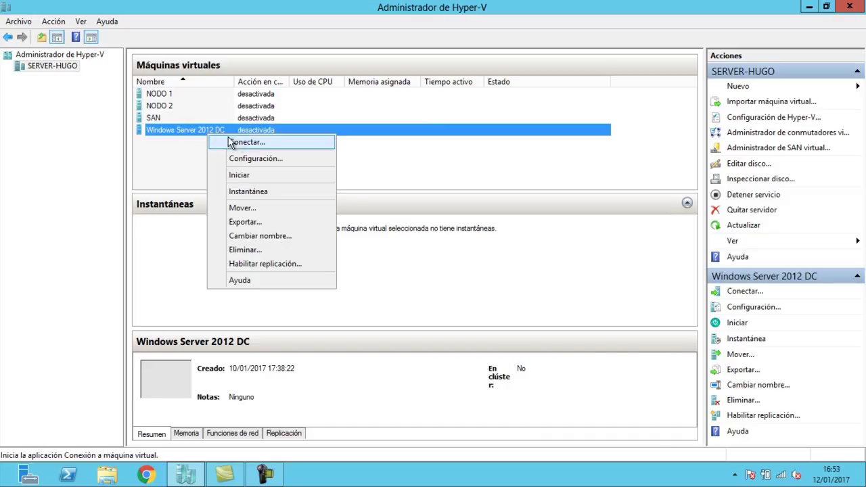
left_click(269, 162)
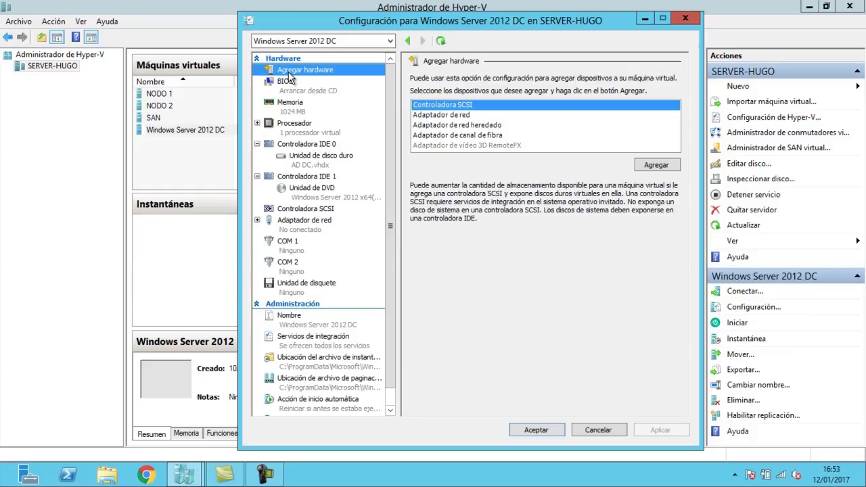
left_click(465, 116)
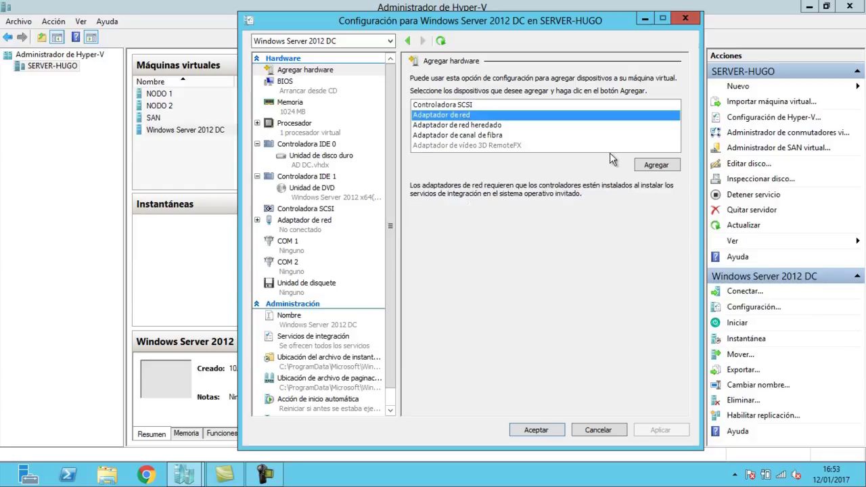
left_click(654, 165)
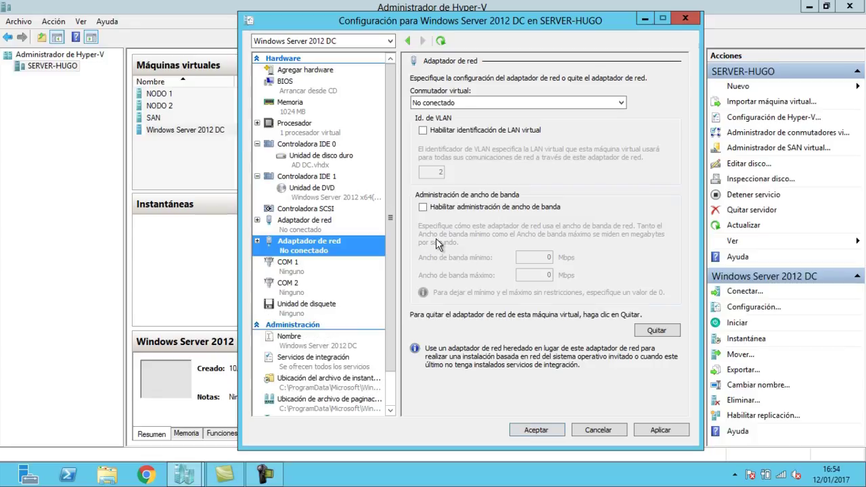
- Connect the machine's first network adapter to "Conexión a internet" and the new one to "Windows Server 2012 CLUSTER", saving the configuration
left_click(306, 226)
left_click(476, 103)
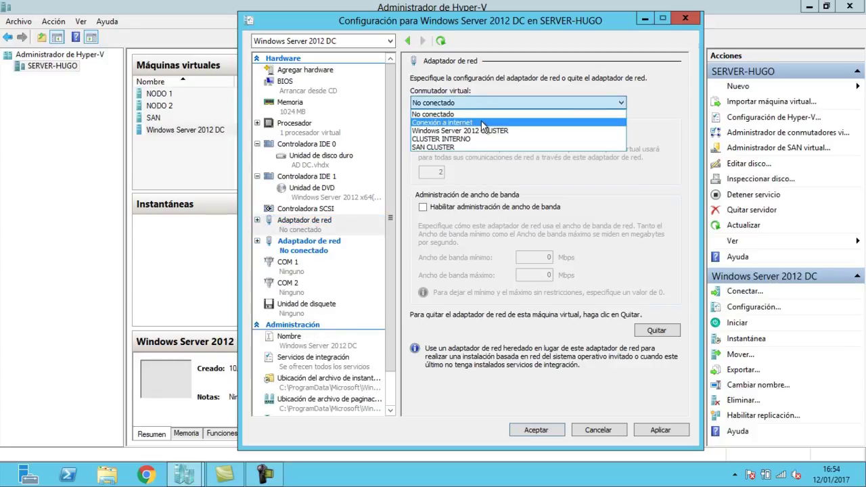
left_click(483, 123)
left_click(321, 244)
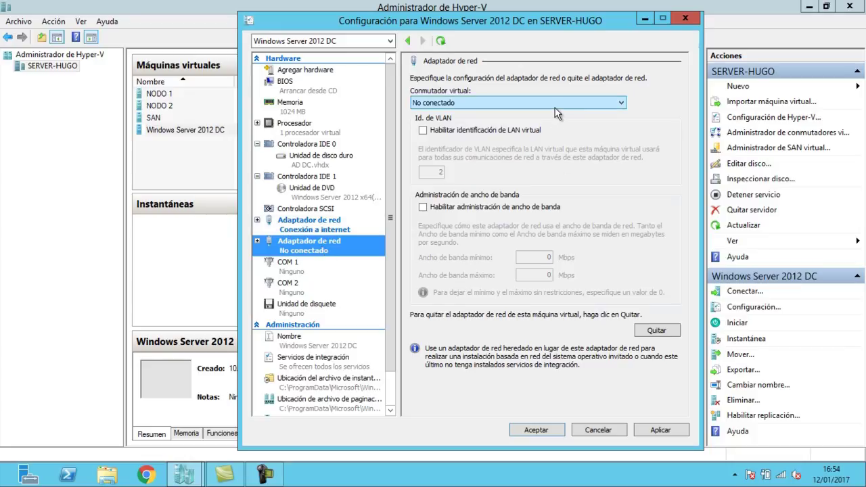
left_click(511, 105)
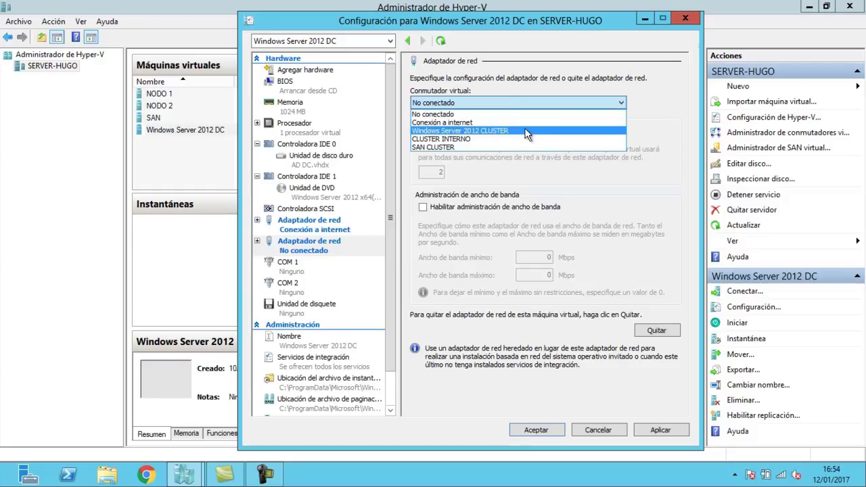
left_click(526, 133)
left_click(646, 431)
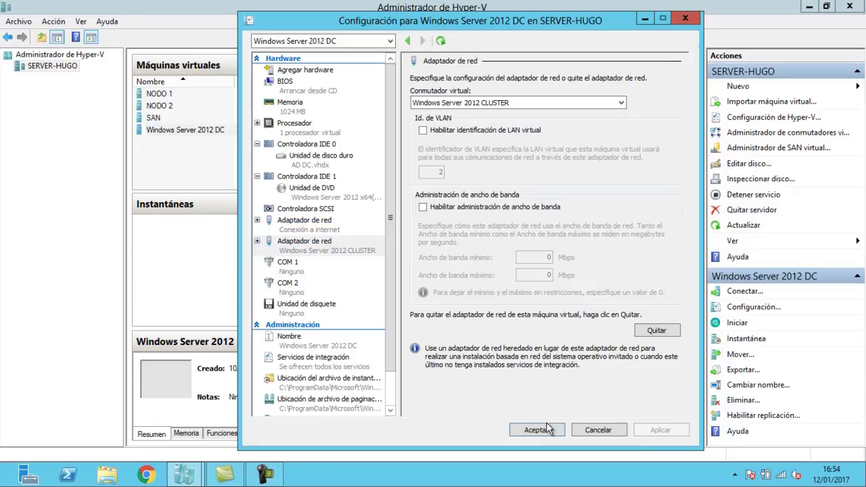
left_click(538, 430)
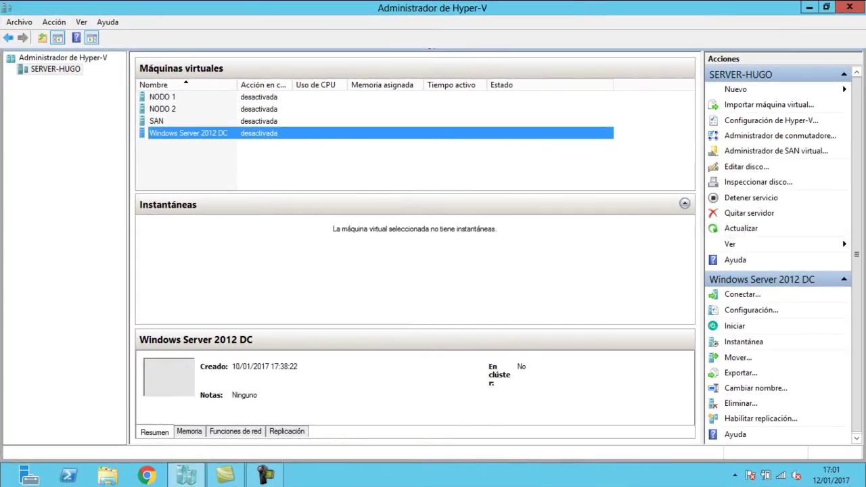
- Add two more network adapters to the NODO 1 virtual machine
right_click(180, 96)
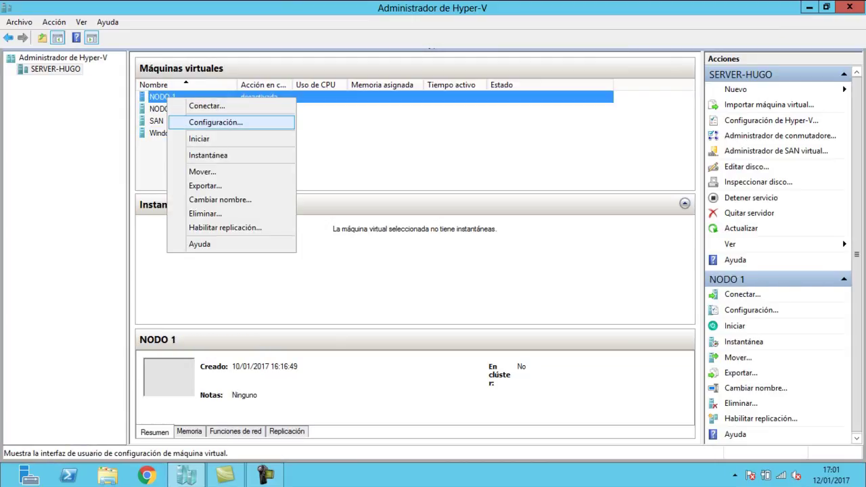
left_click(232, 120)
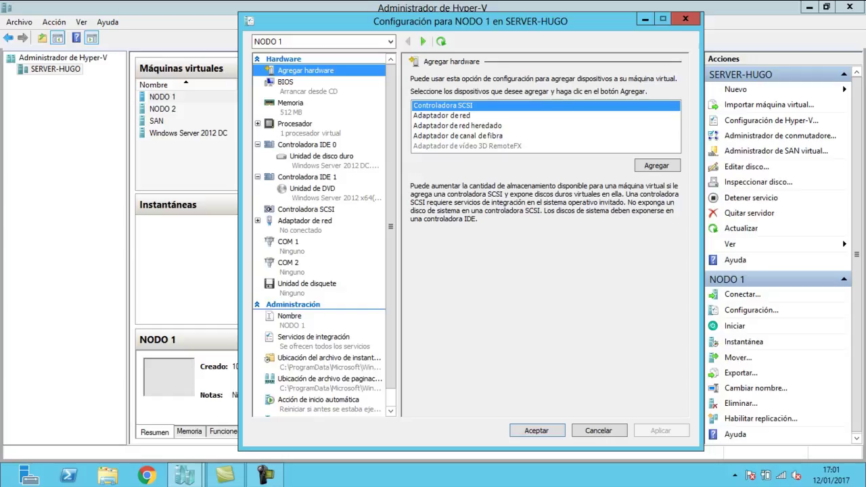
left_click(441, 116)
left_click(656, 165)
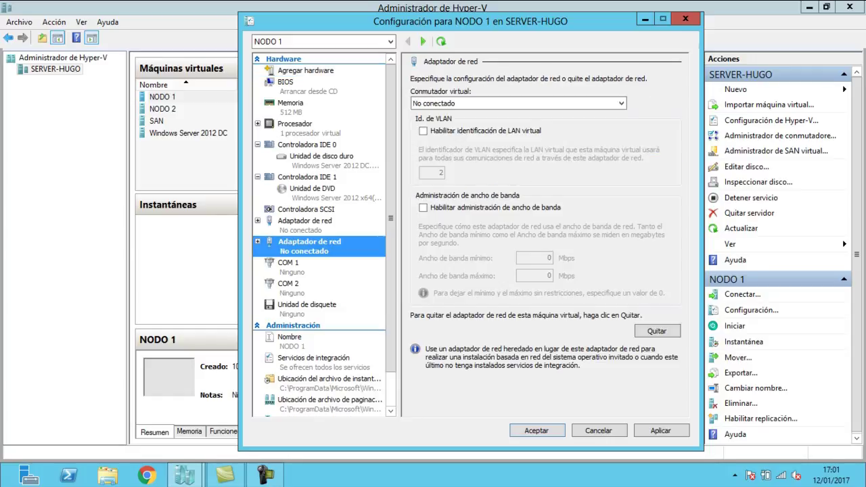
left_click(305, 70)
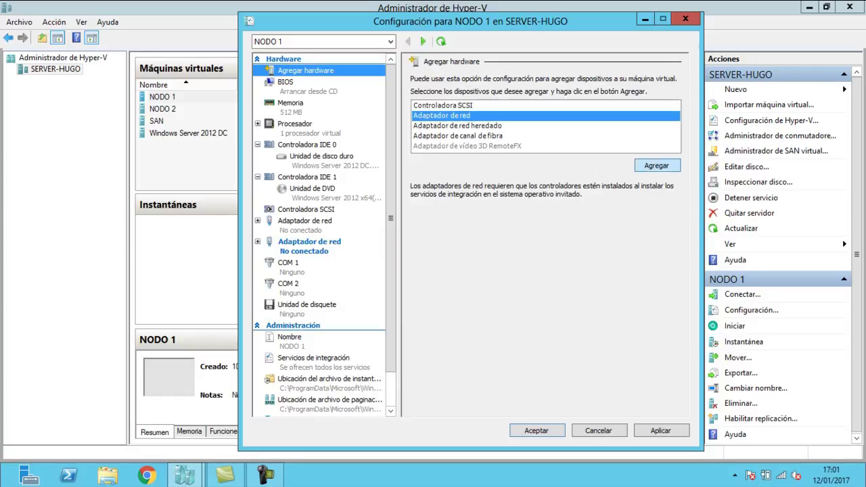
key("Return")
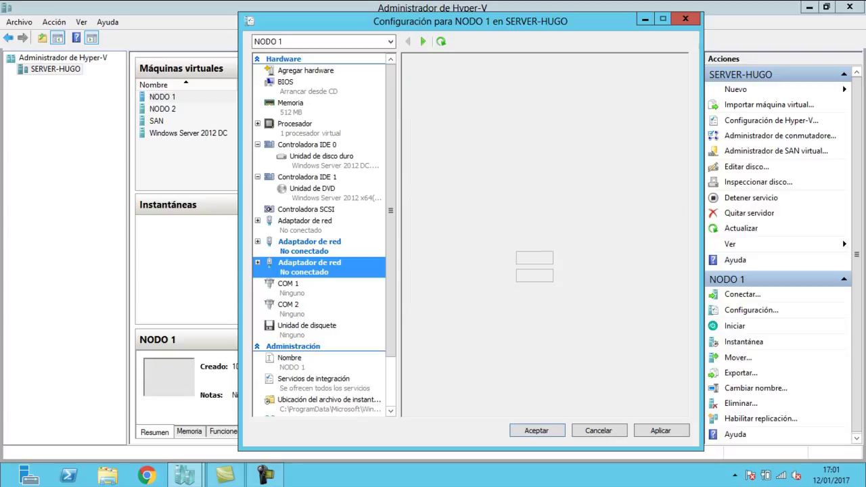
- Connect NODO 1's first network adapter to the "Windows Server 2012 CLUSTER" virtual switch
left_click(304, 223)
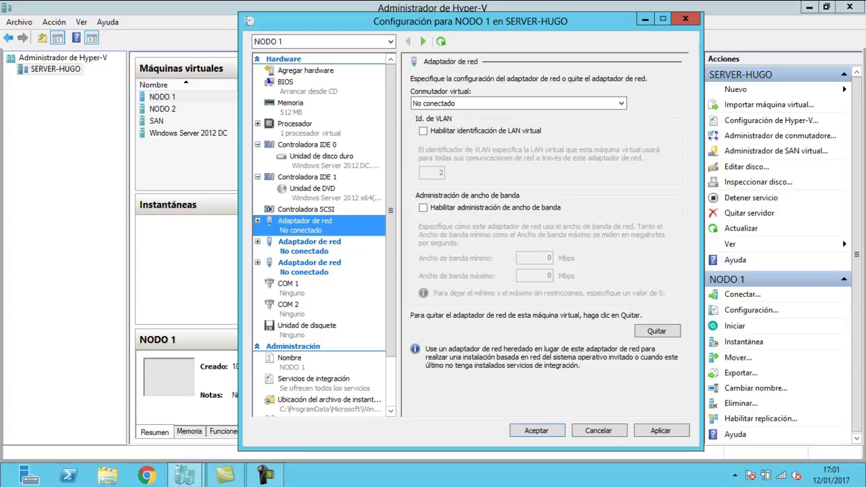
left_click(518, 103)
key("Down")
key("Down")
key("Return")
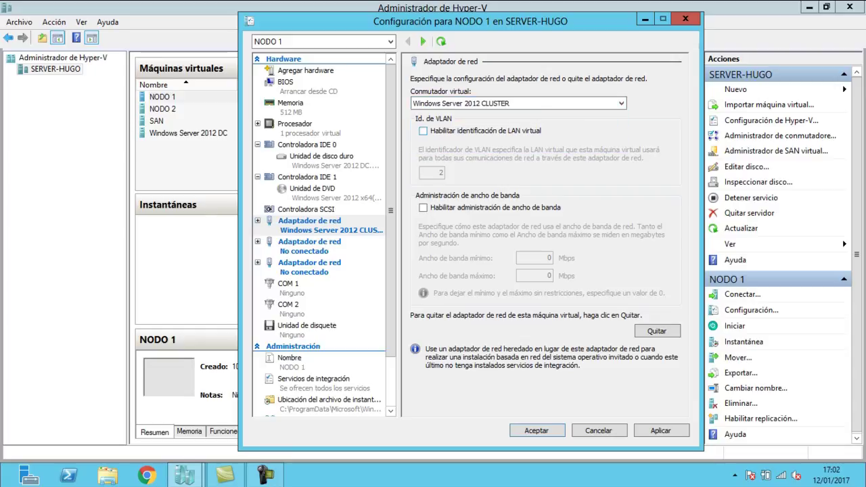
- Connect NODO 1's second network adapter to the "CLUSTER INTERNO" virtual switch
left_click(310, 245)
left_click(518, 103)
key("Down")
key("Down")
key("Down")
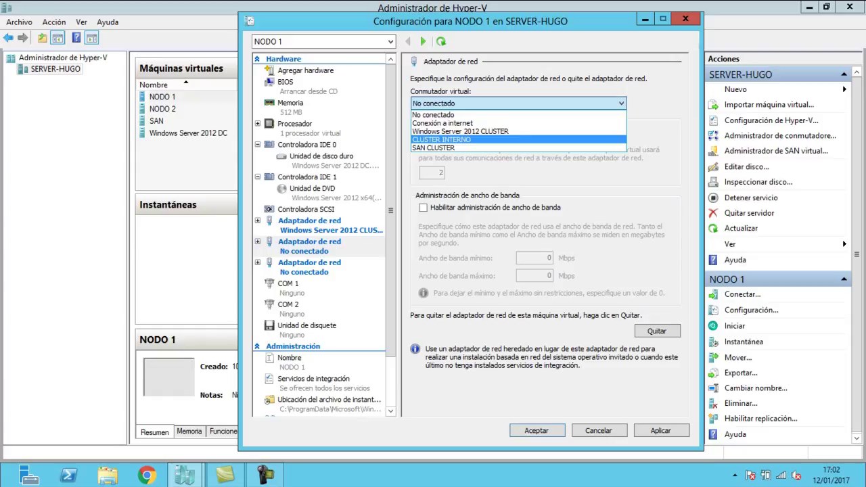
key("Return")
- Connect NODO 1's third network adapter to the "SAN CLUSTER" virtual switch and save the machine's configuration
left_click(309, 266)
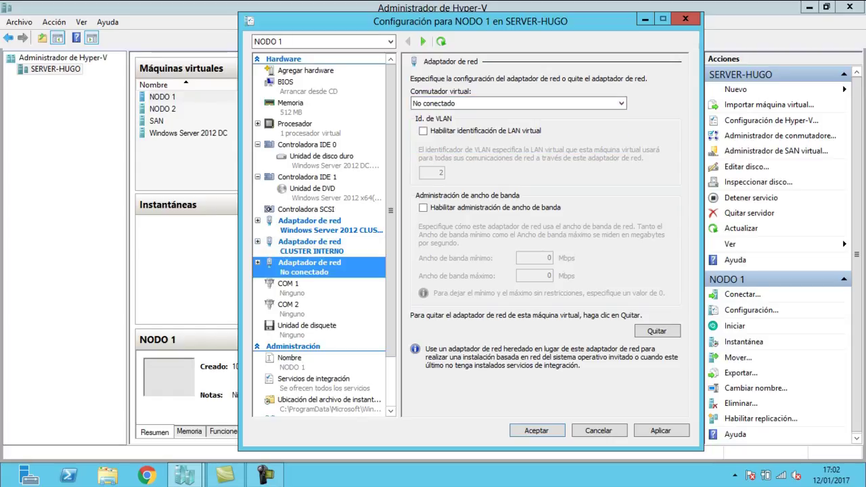
left_click(518, 102)
key("Down")
key("Down")
key("Down")
key("Down")
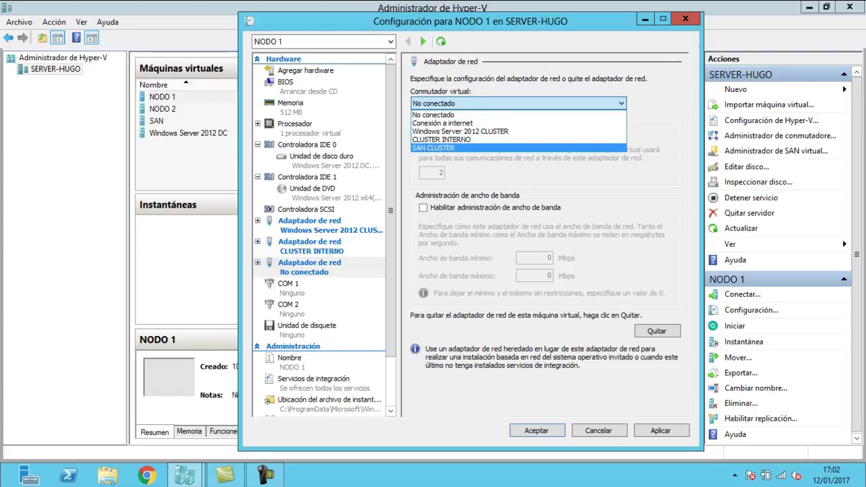
key("Return")
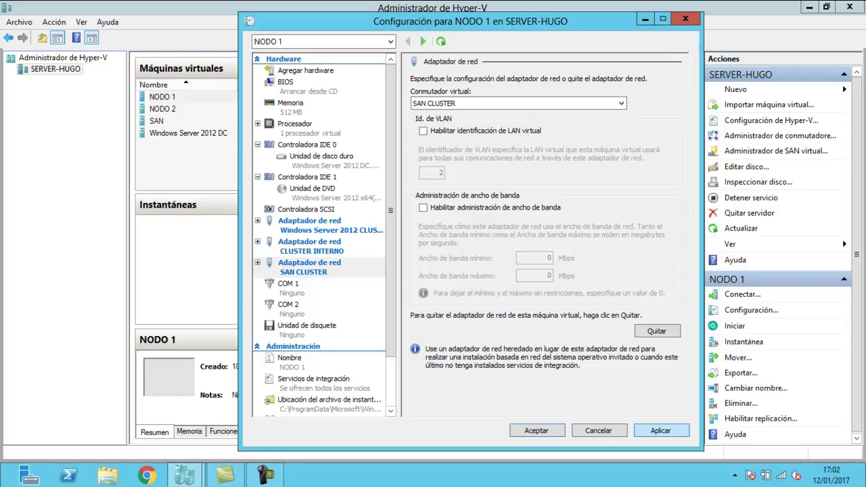
left_click(660, 430)
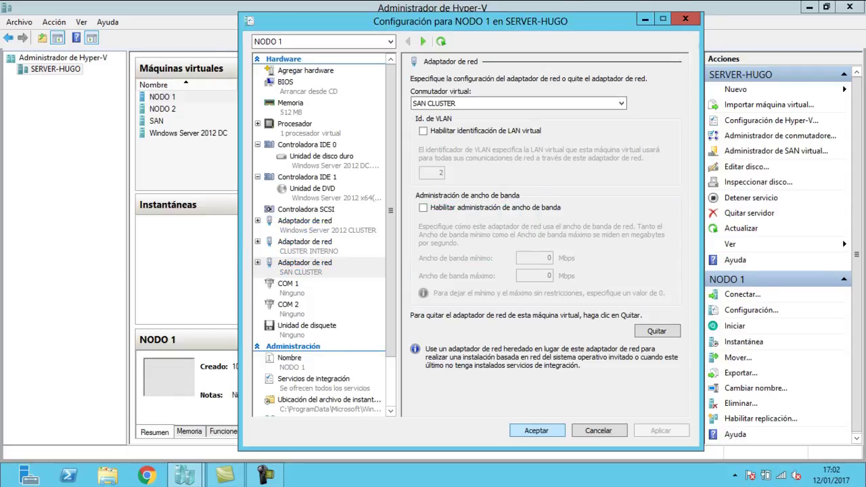
key("Return")
- Add two more network adapters to the NODO 2 virtual machine
left_click(162, 109)
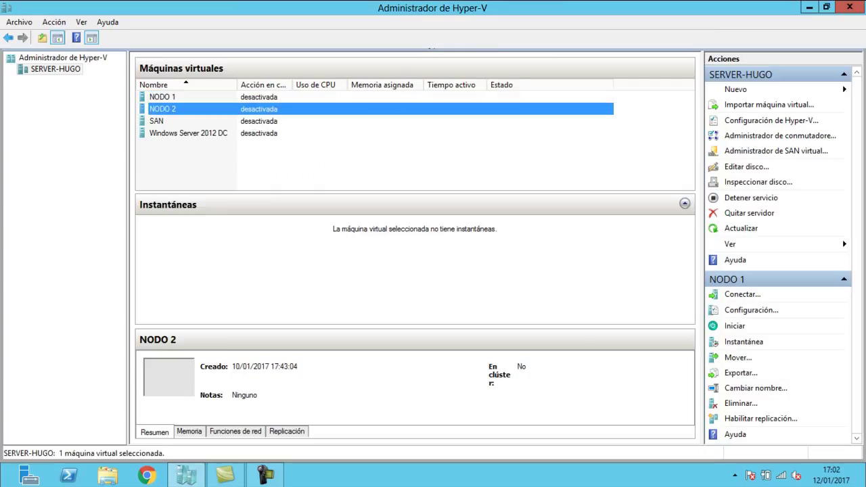
right_click(196, 109)
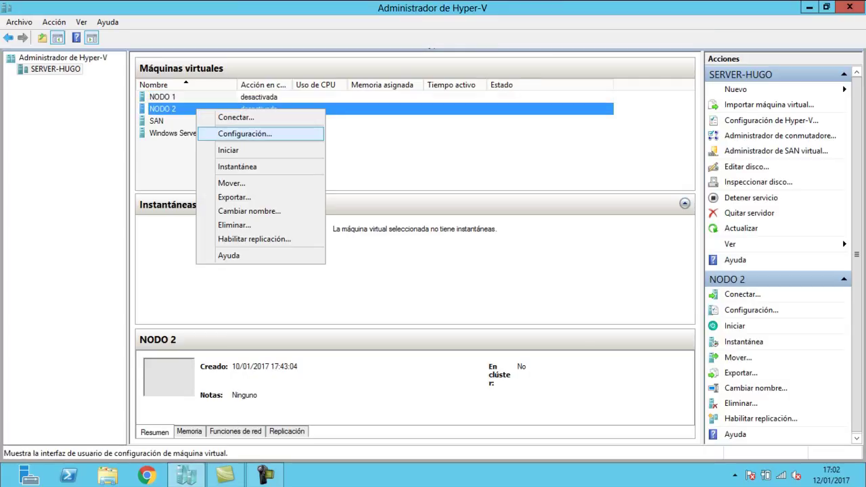
key("Return")
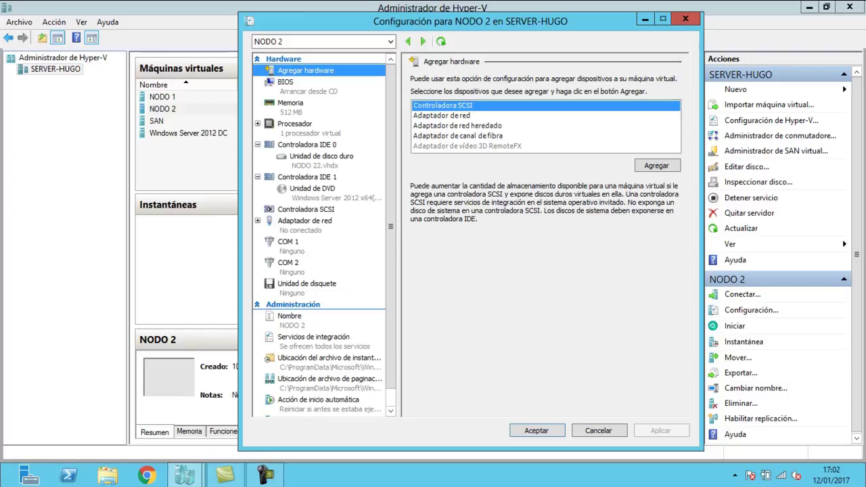
left_click(441, 115)
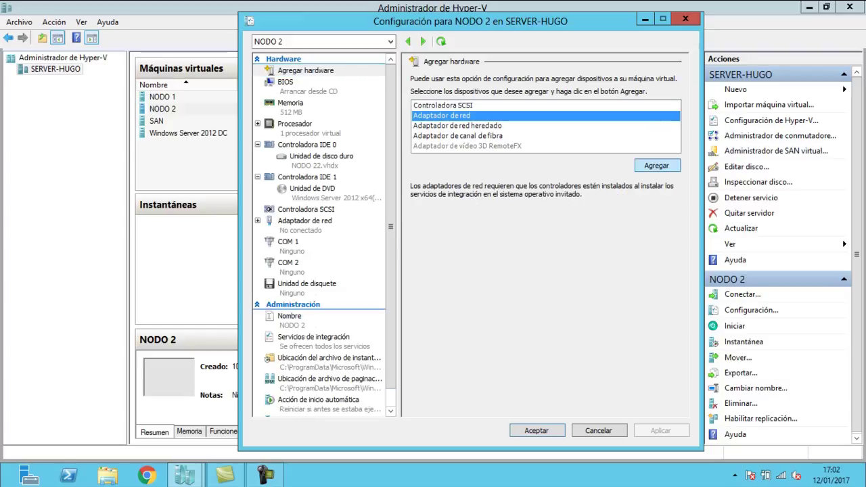
left_click(657, 165)
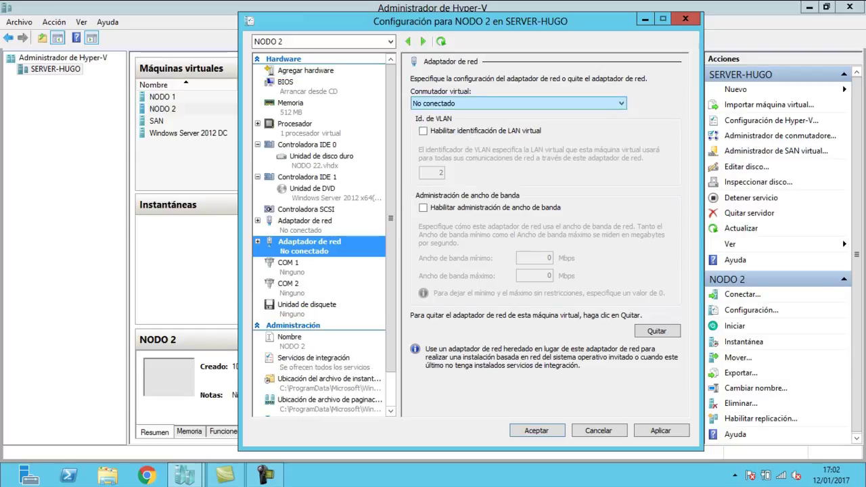
left_click(305, 71)
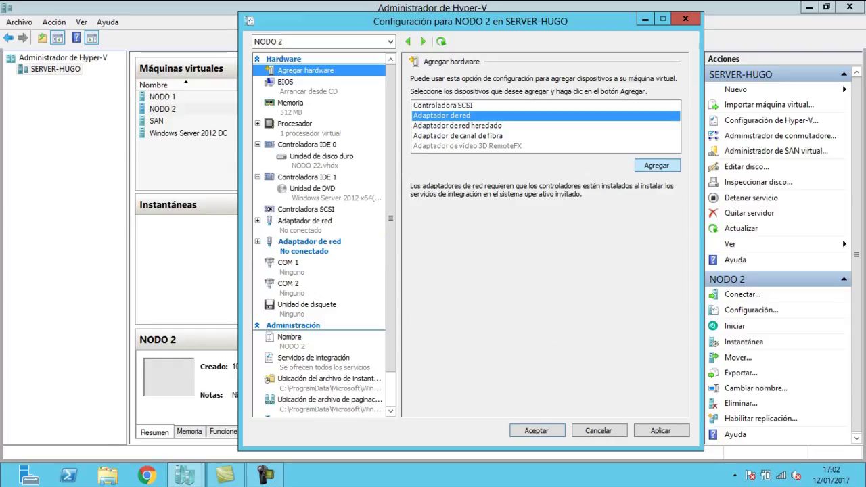
left_click(656, 165)
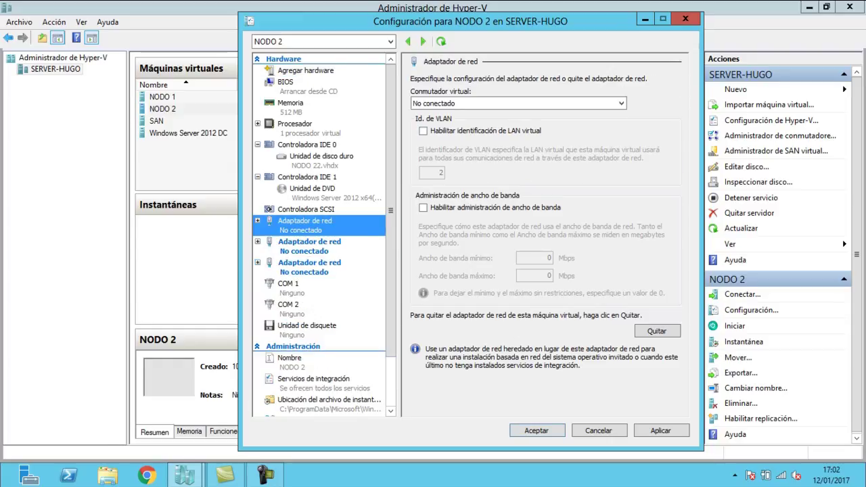
- Connect NODO 2's first network adapter to "Windows Server 2012 CLUSTER" and its second one to "CLUSTER INTERNO"
left_click(517, 102)
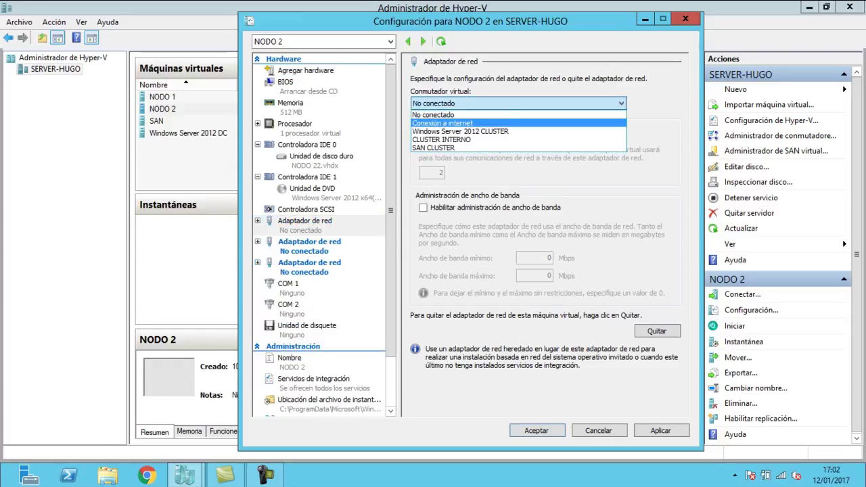
key("Return")
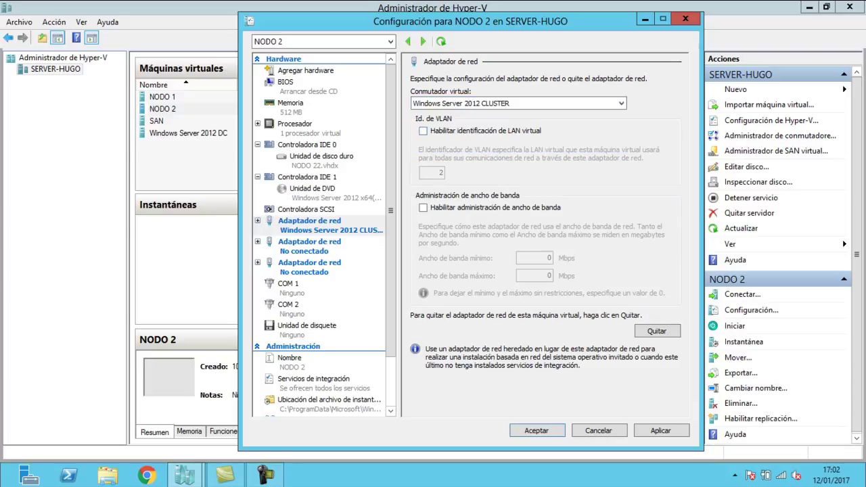
left_click(309, 246)
left_click(518, 102)
key("Down")
key("Down")
key("Down")
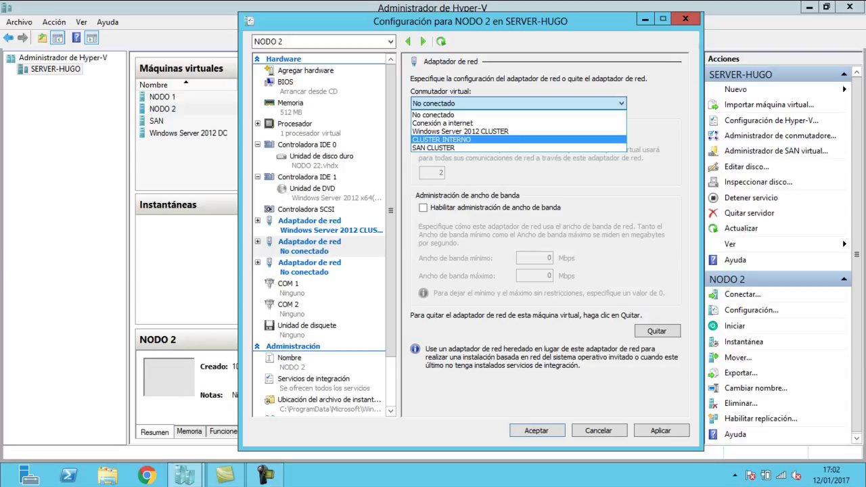
key("Return")
- Connect NODO 2's third network adapter to the "SAN CLUSTER" virtual switch and save the machine's configuration
left_click(309, 267)
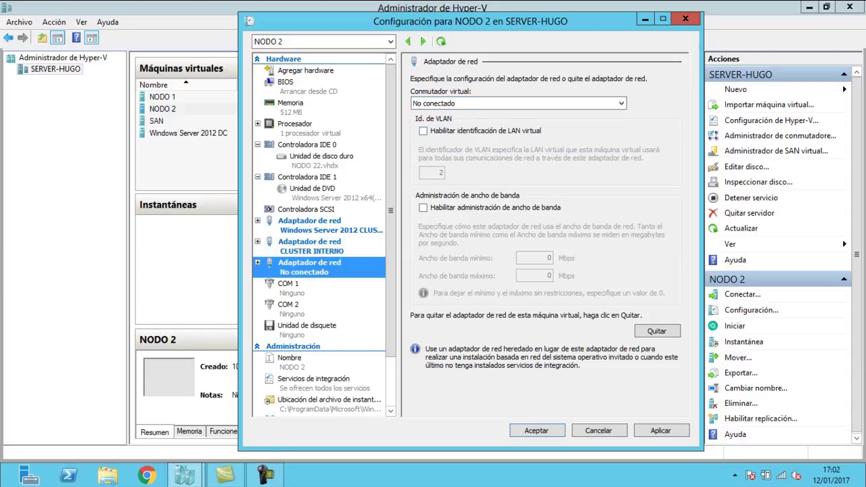
left_click(517, 104)
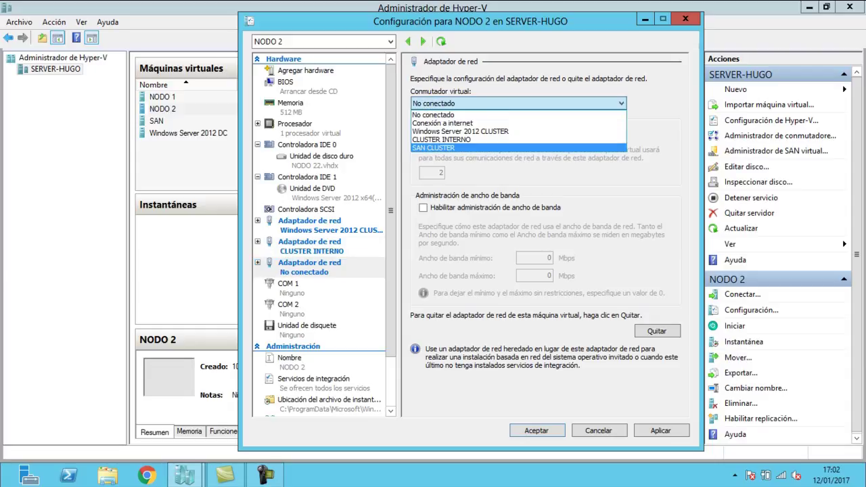
key("Return")
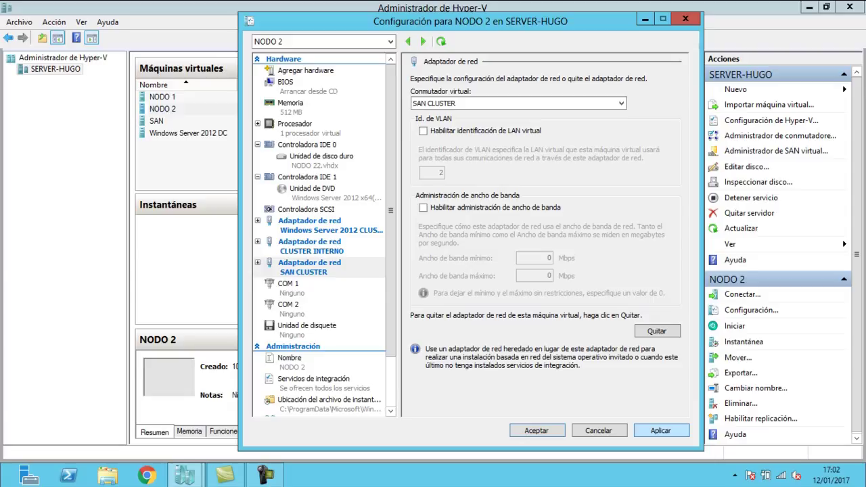
key("Return")
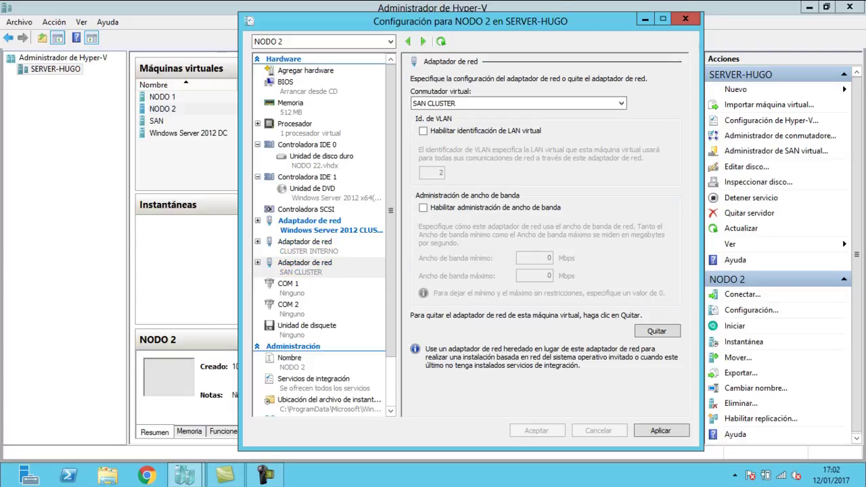
key("Return")
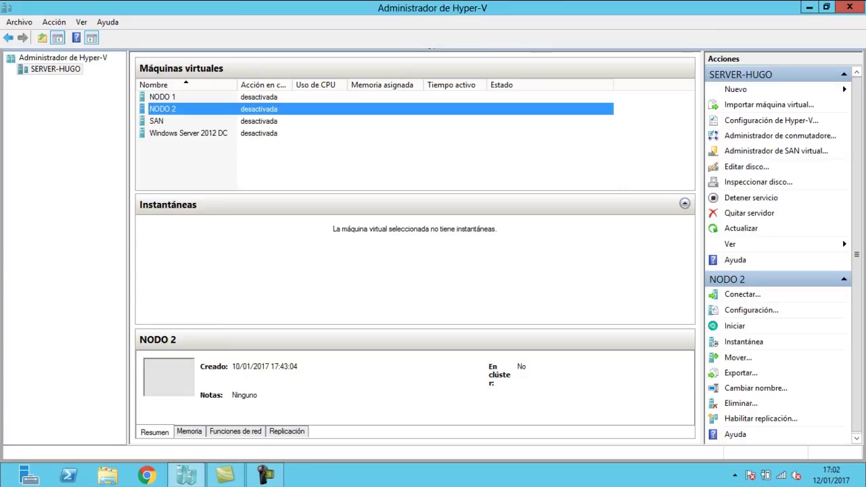
- Connect the SAN virtual machine's network adapter to the "SAN CLUSTER" virtual switch and save its configuration
left_click(157, 121)
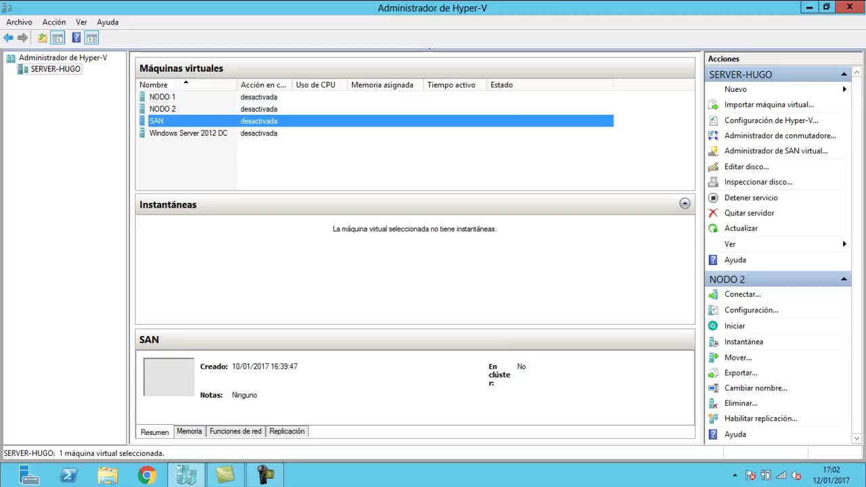
right_click(207, 121)
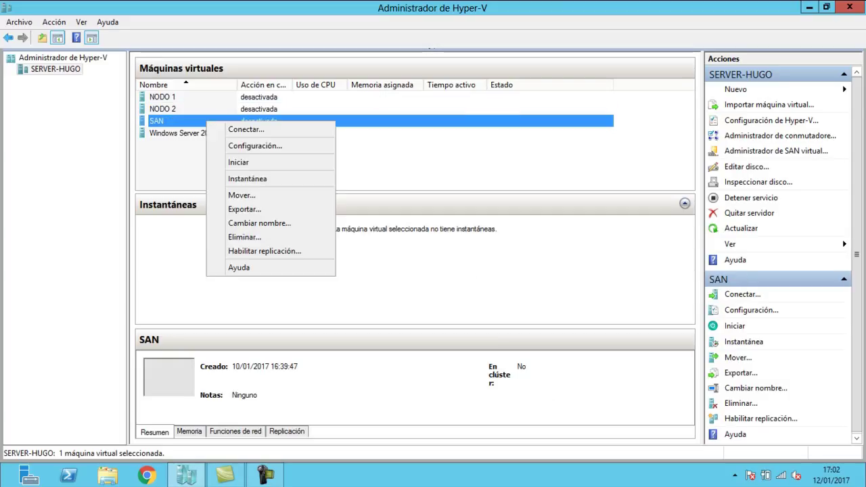
left_click(254, 145)
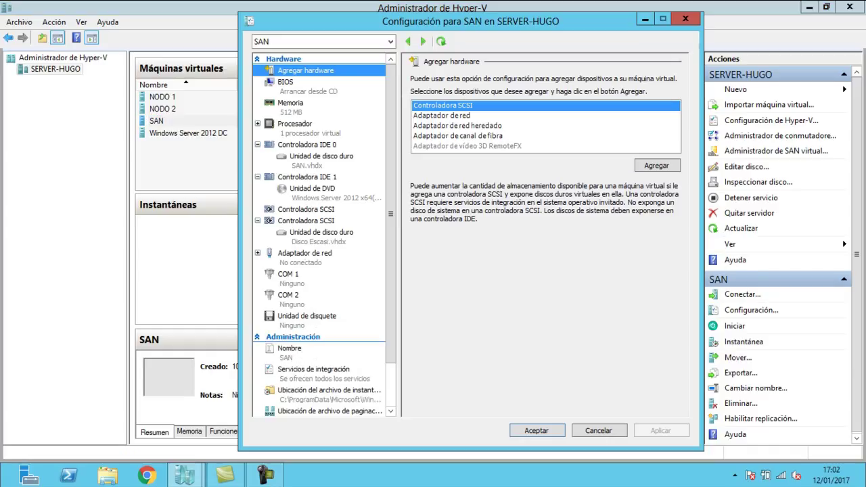
left_click(304, 254)
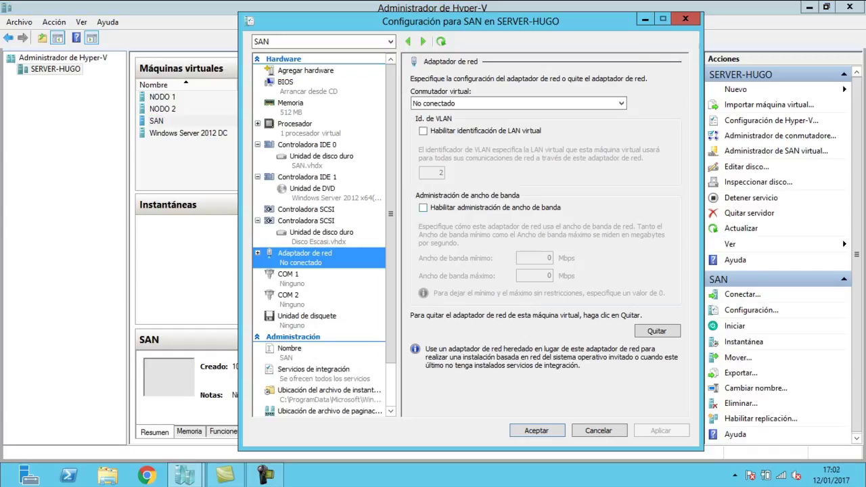
left_click(518, 103)
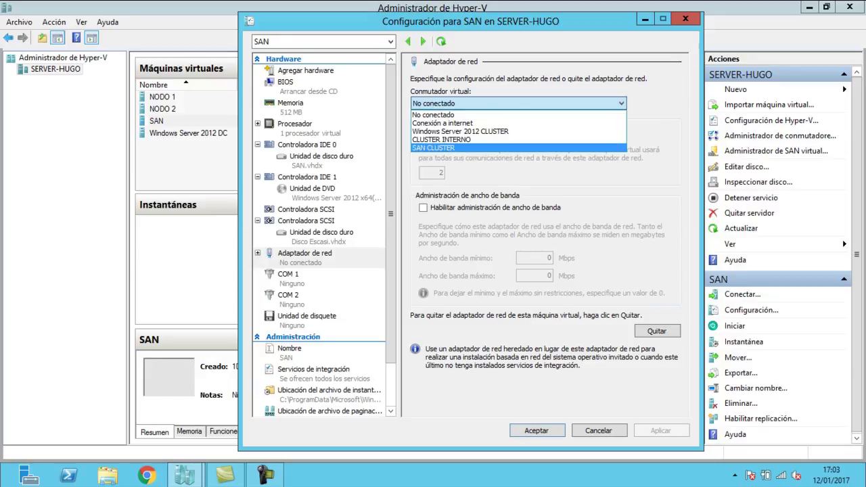
key("Return")
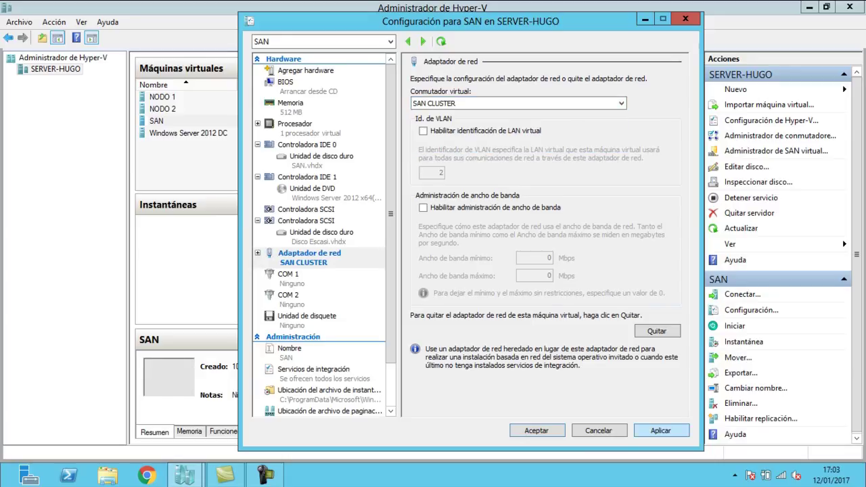
left_click(661, 430)
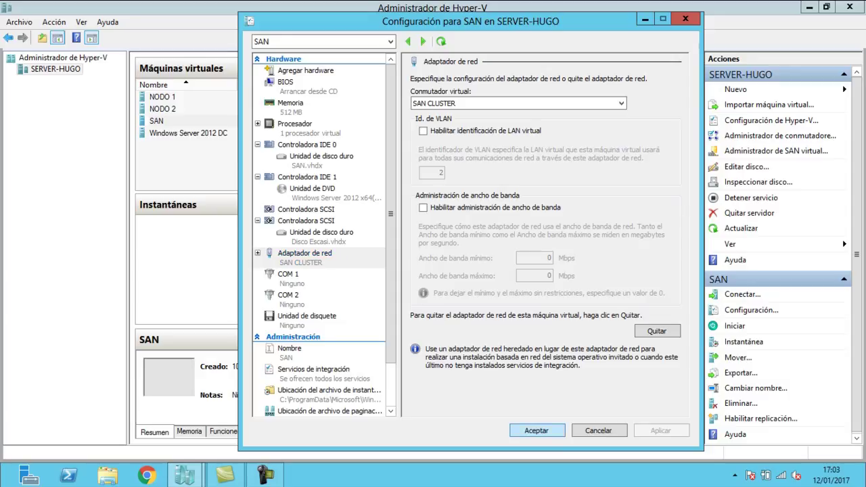
left_click(537, 430)
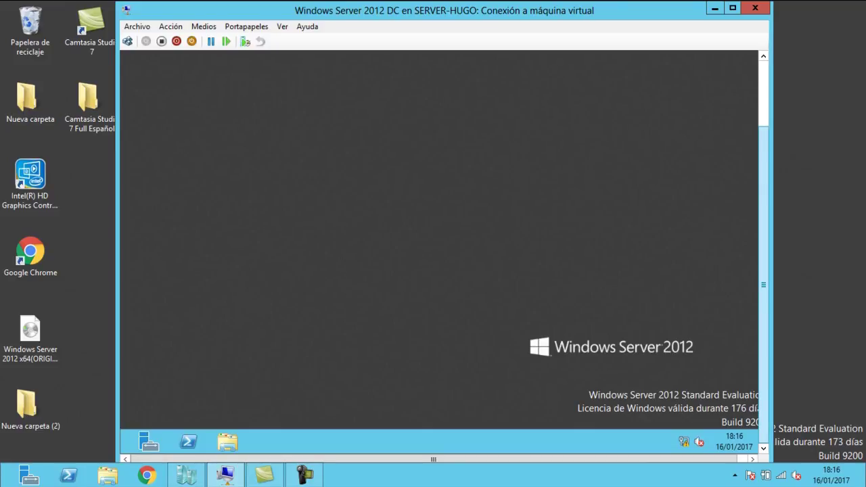
- On the DC virtual machine, start adding roles with a role-based installation targeting the dc-cluster.clusterjh.local server
mouse_move(763, 285)
left_mouse_down()
mouse_move(763, 220)
mouse_move(763, 285)
left_mouse_up()
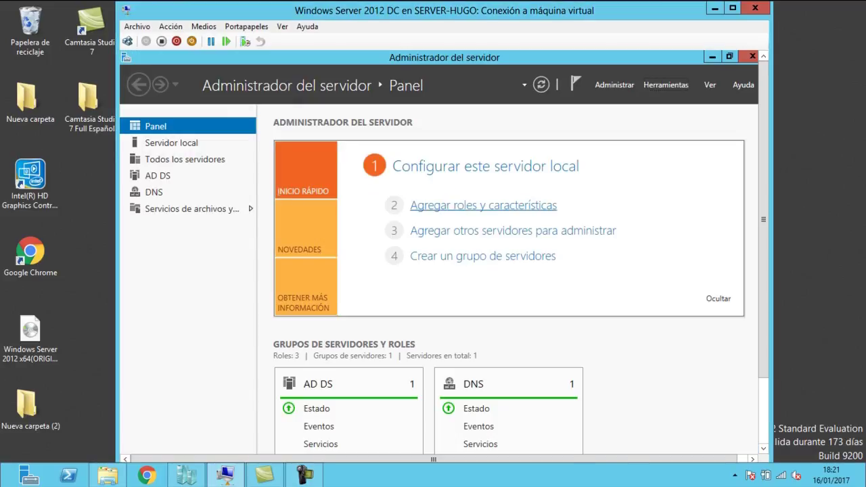
left_click(483, 204)
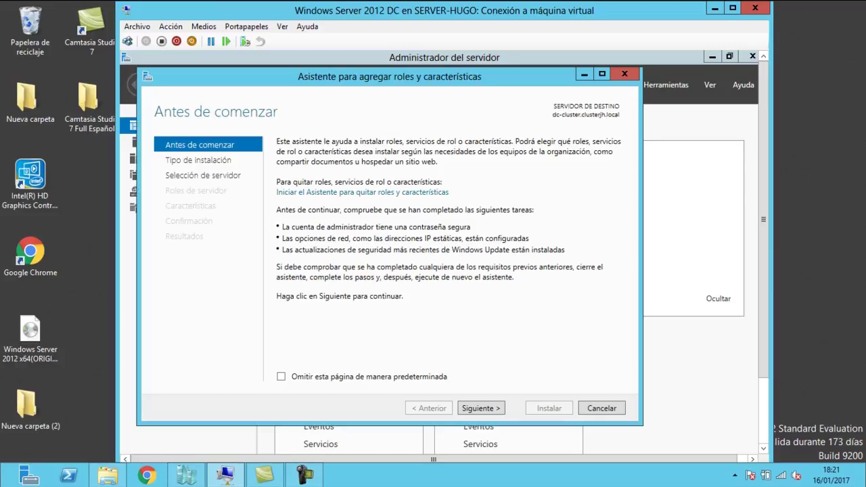
left_click(480, 408)
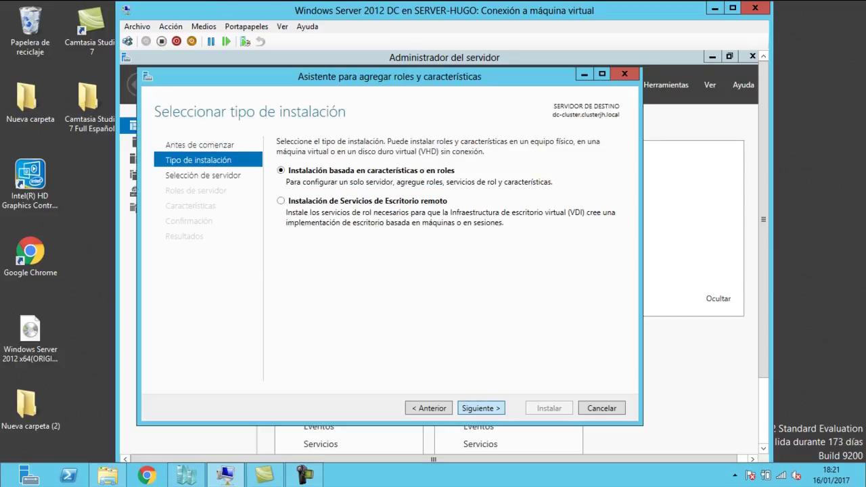
left_click(480, 408)
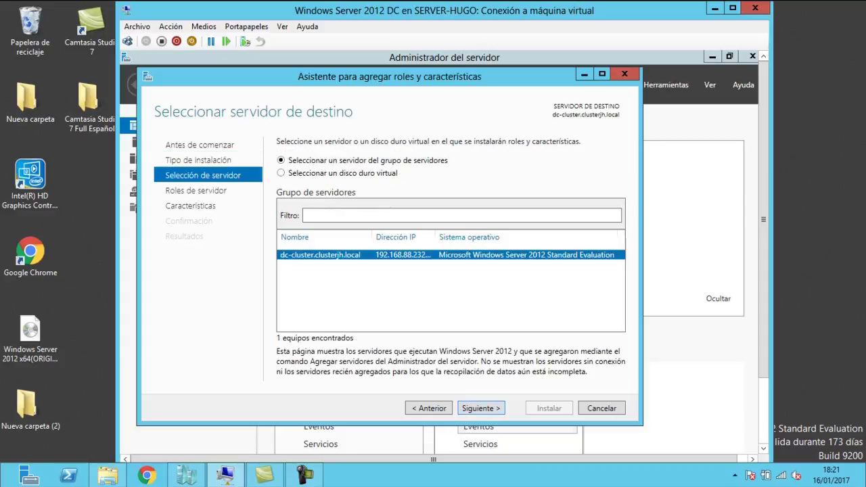
left_click(481, 408)
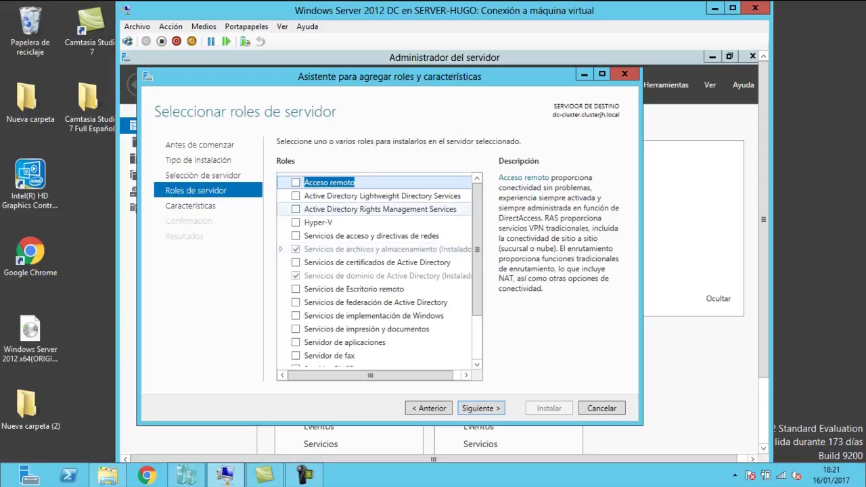
- Select the Acceso remoto role with its required features and include the Enrutamiento role service alongside DirectAccess y VPN (RAS)
left_click(296, 182)
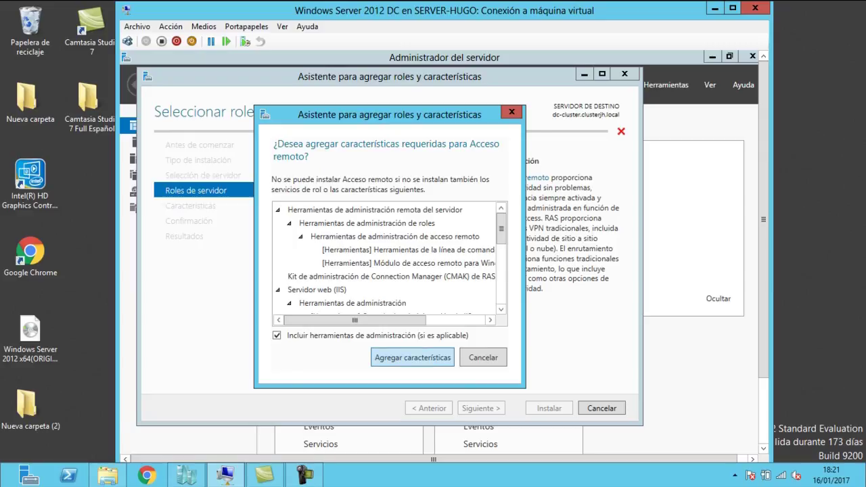
left_click(413, 358)
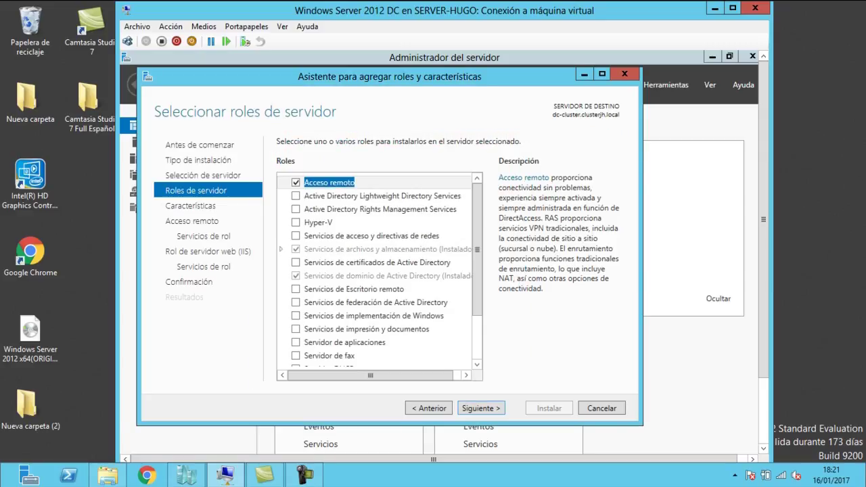
left_click(464, 408)
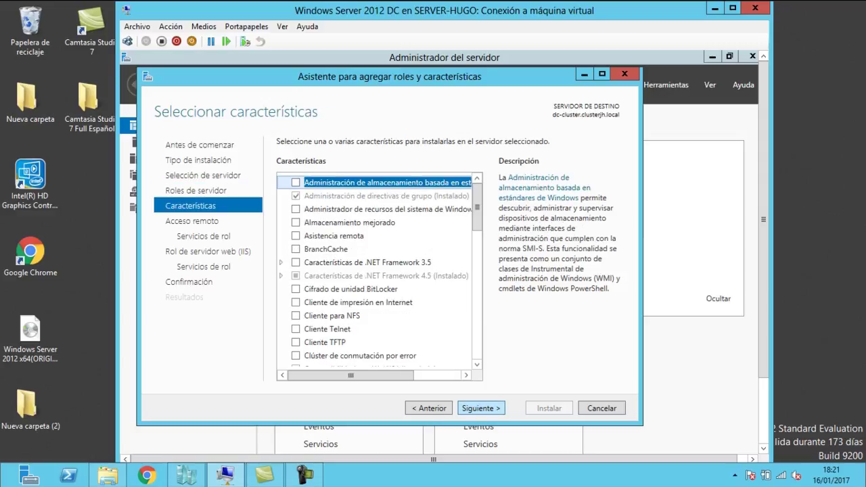
left_click(464, 408)
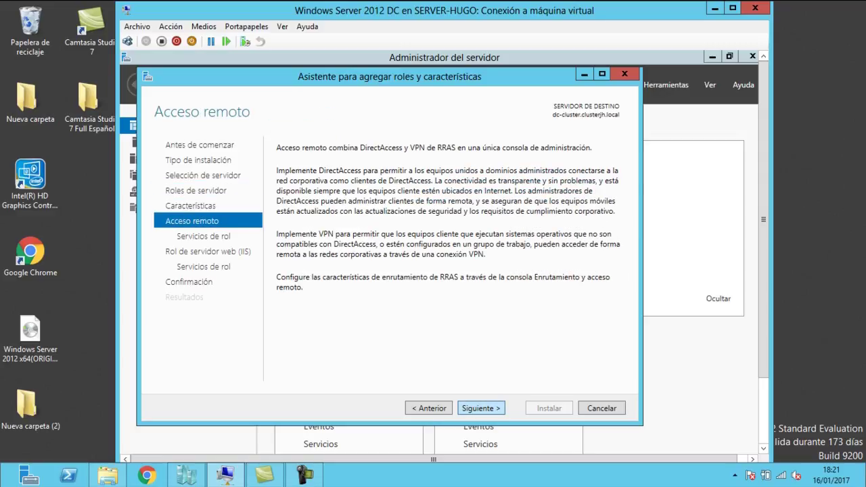
left_click(464, 408)
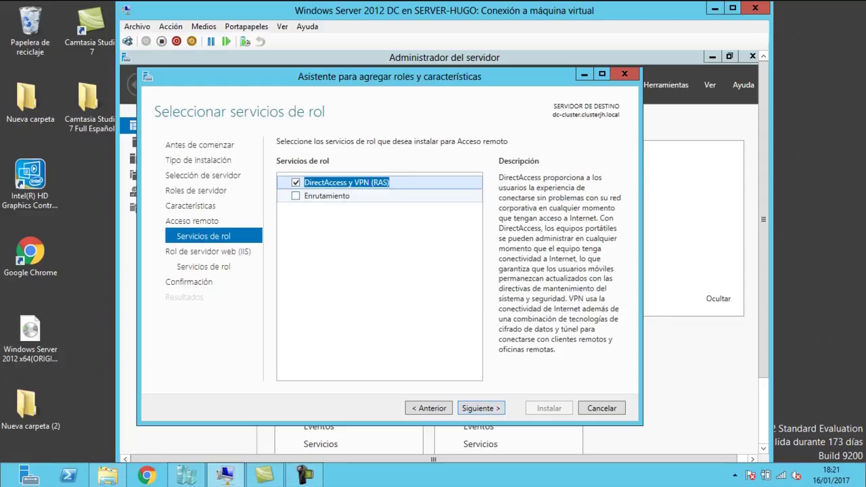
left_click(296, 196)
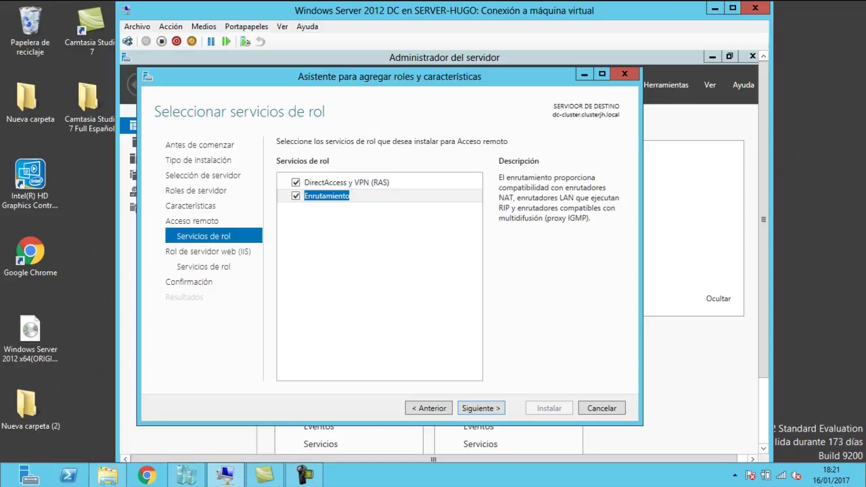
left_click(480, 408)
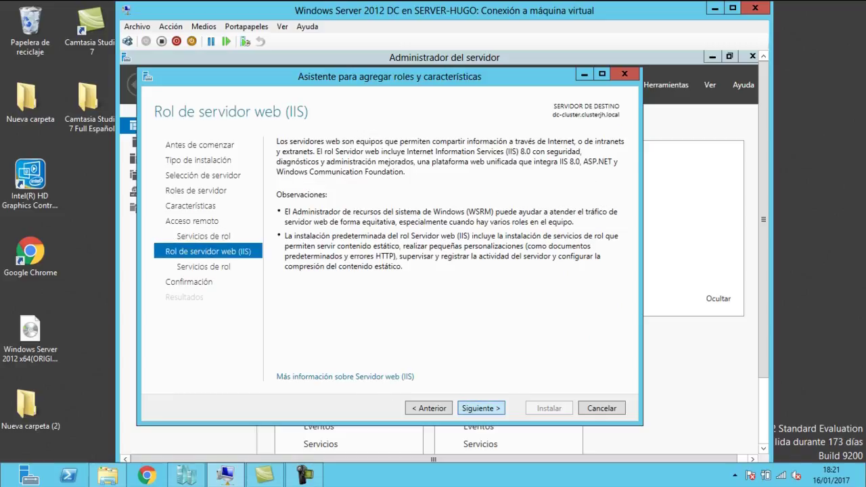
- Keep the default Servidor web (IIS) role services and install the selected roles on the DC
left_click(480, 407)
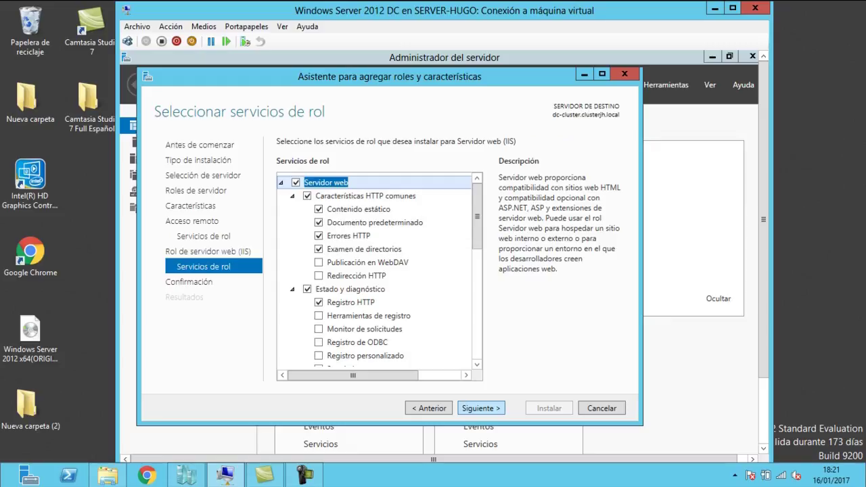
left_click_drag(477, 216, 477, 325)
left_click(480, 408)
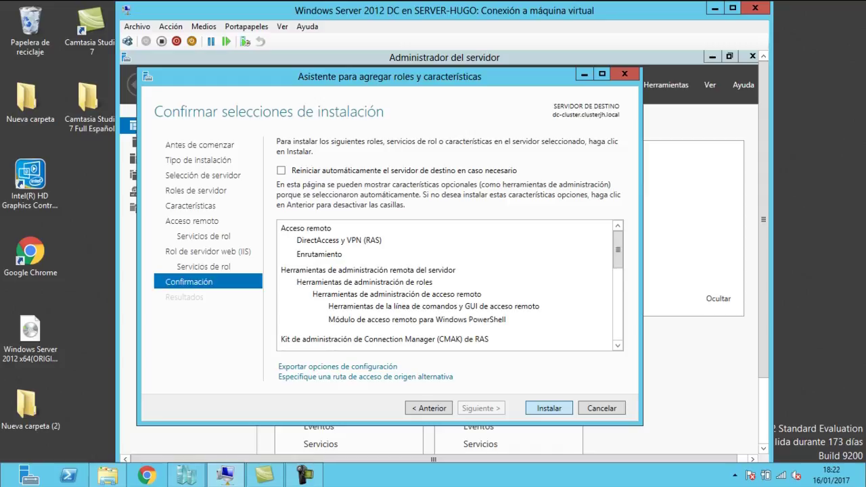
left_click(549, 408)
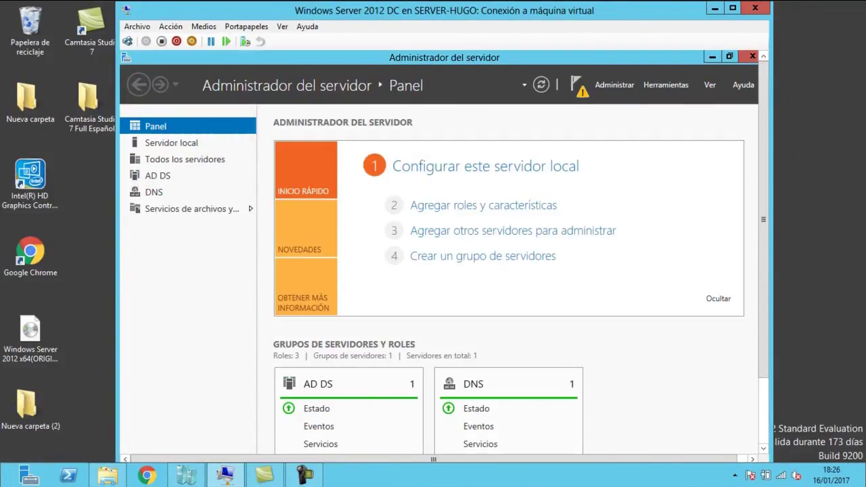
- Open Enrutamiento y acceso remoto and start configuring DC-CLUSTER for network address translation (NAT)
left_click(665, 85)
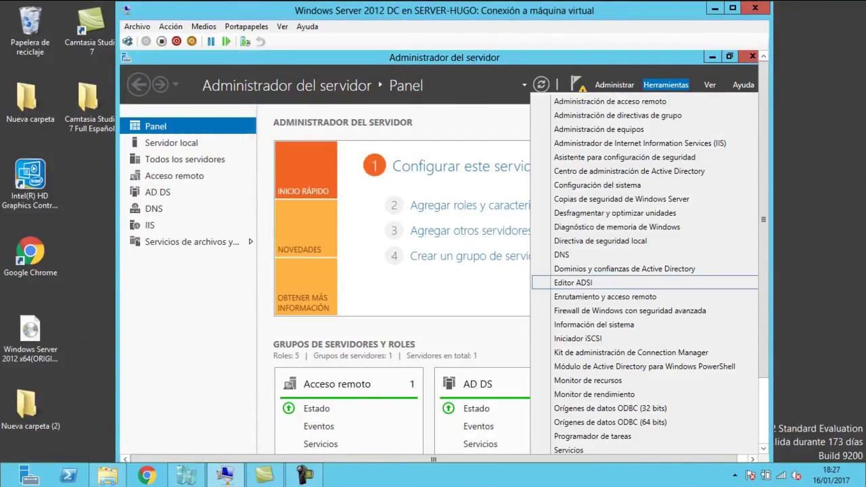
left_click(605, 296)
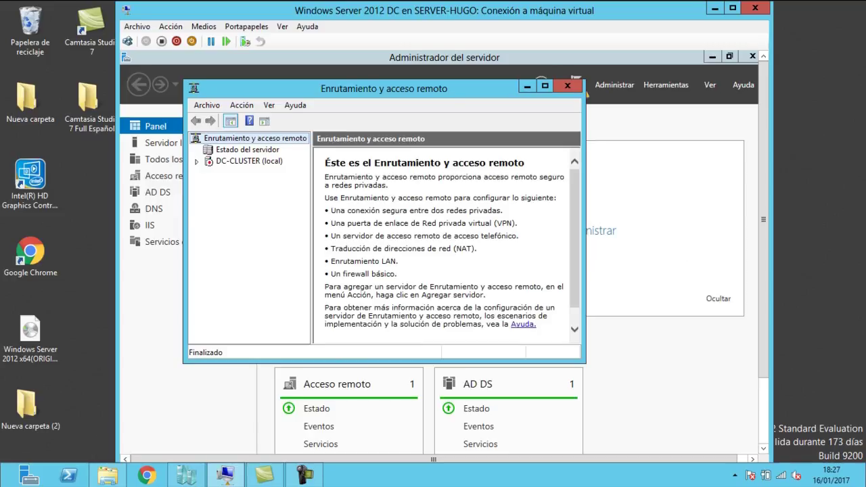
right_click(227, 161)
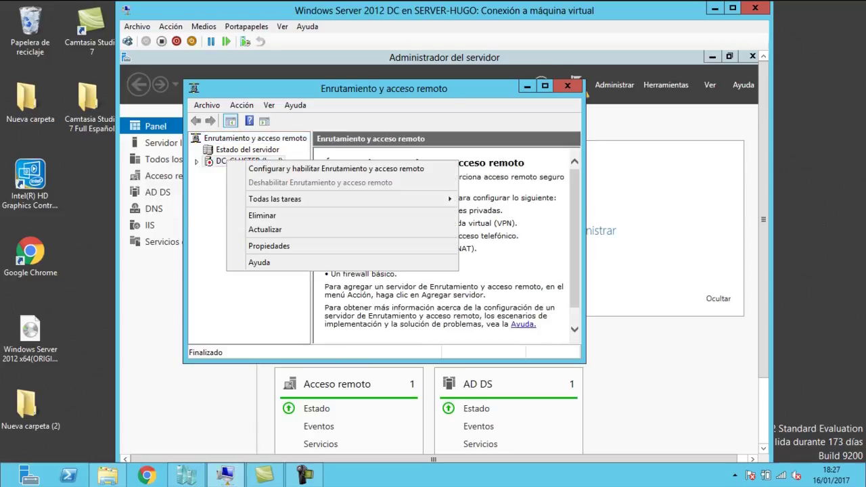
left_click(336, 169)
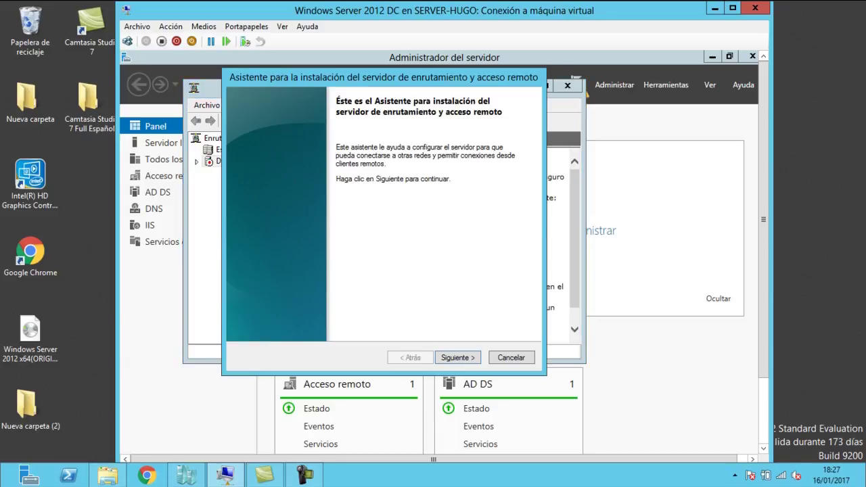
key("Return")
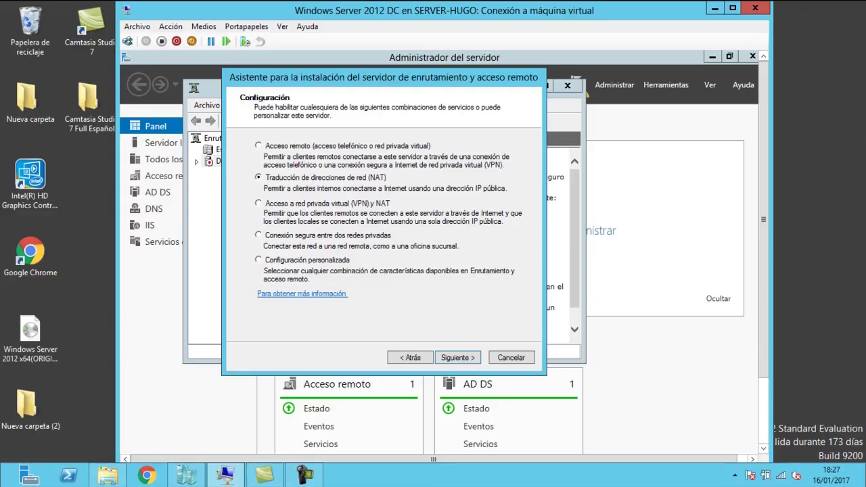
key("Return")
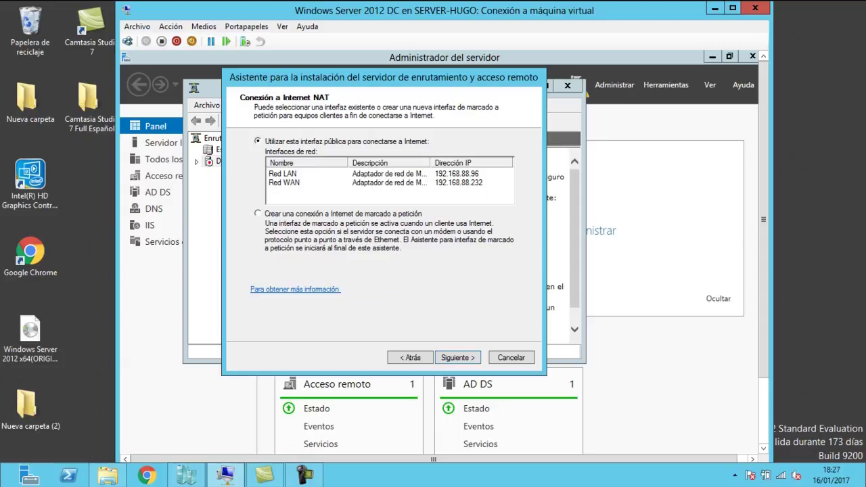
- Use Red WAN as the public NAT interface for connecting to the Internet and finish the routing setup
left_click(284, 182)
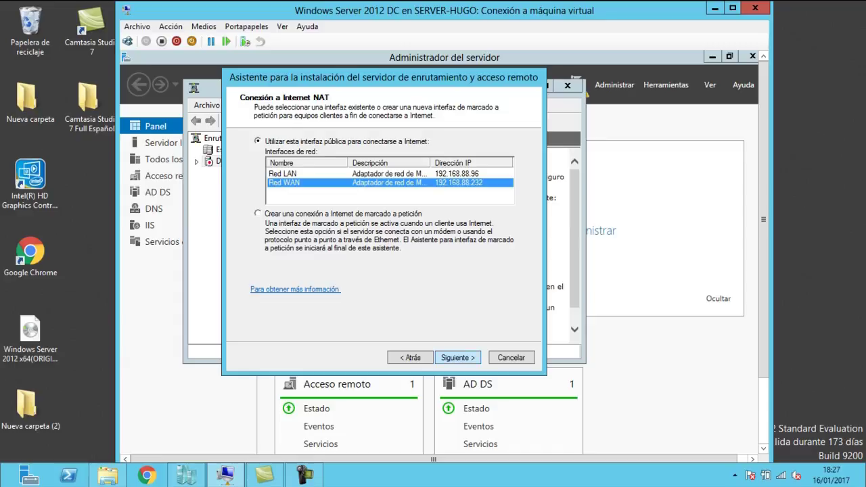
key("Return")
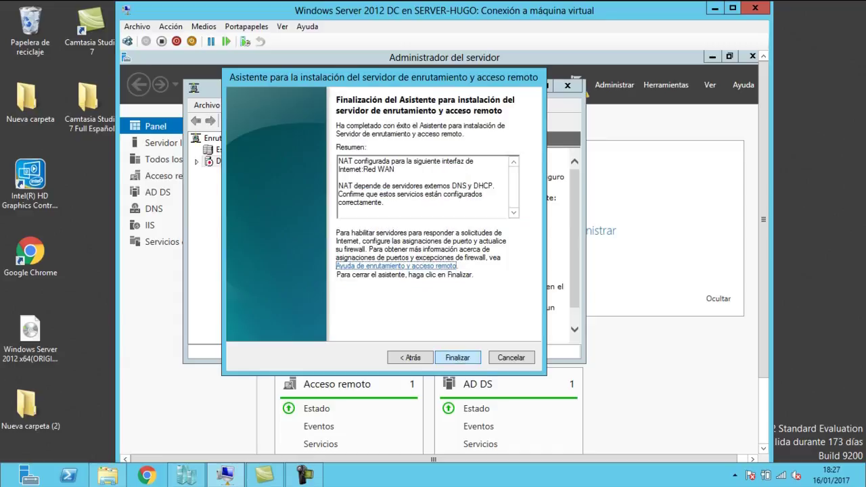
key("Return")
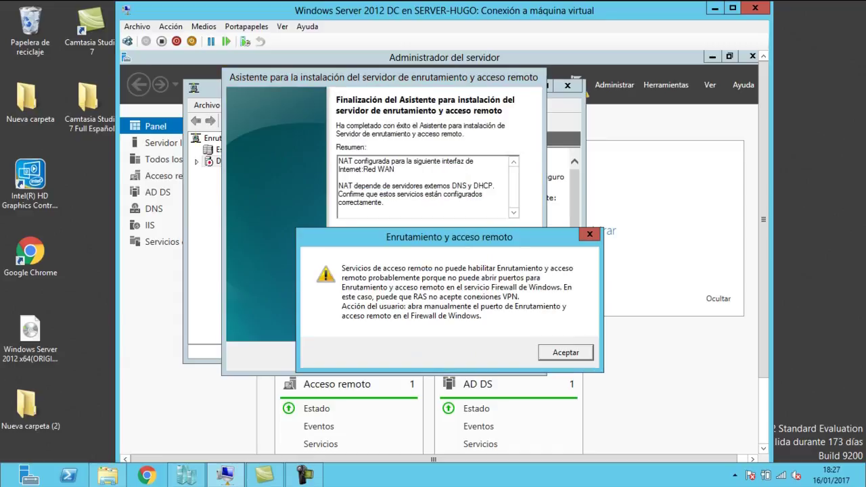
key("Return")
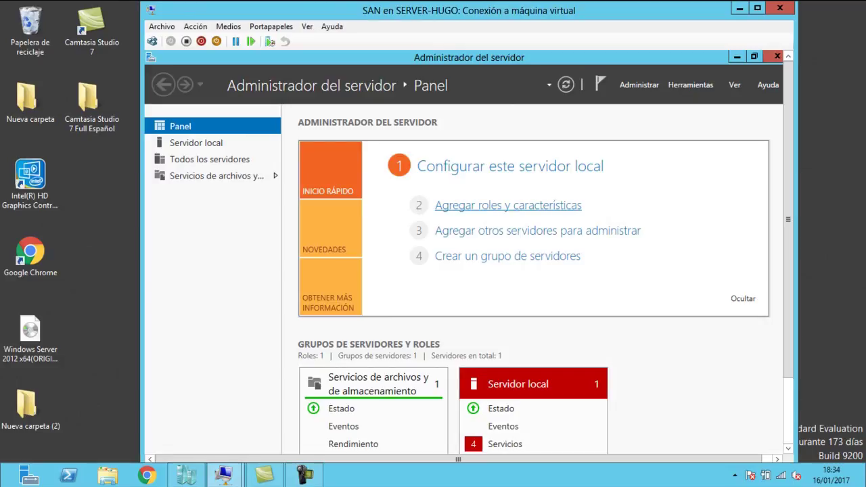
- On the SAN virtual machine, start adding roles with a role-based installation targeting the san-cluster server
left_click(507, 205)
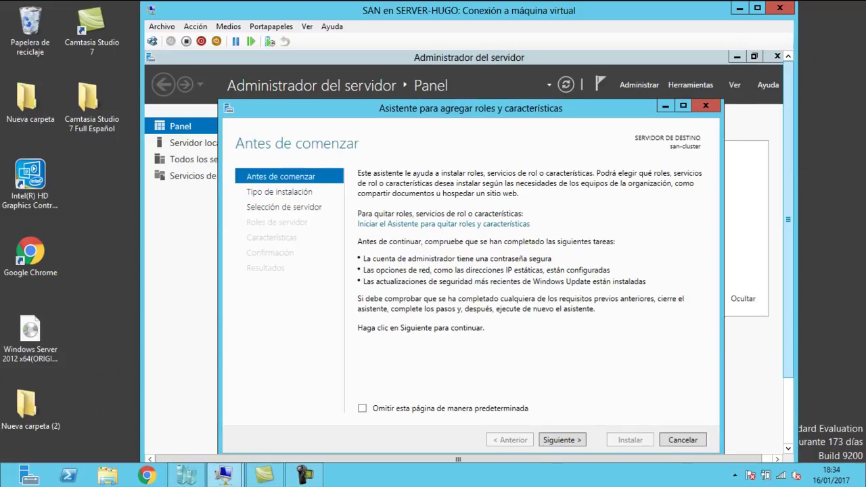
left_click(562, 391)
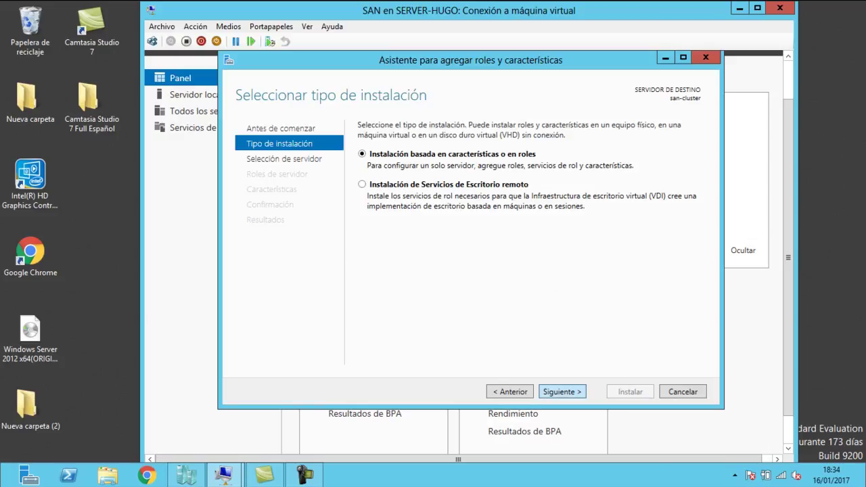
left_click(562, 392)
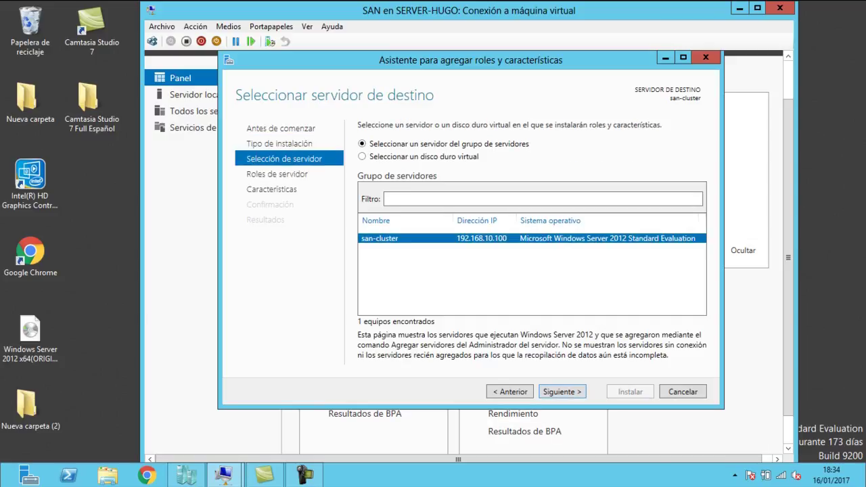
left_click(562, 392)
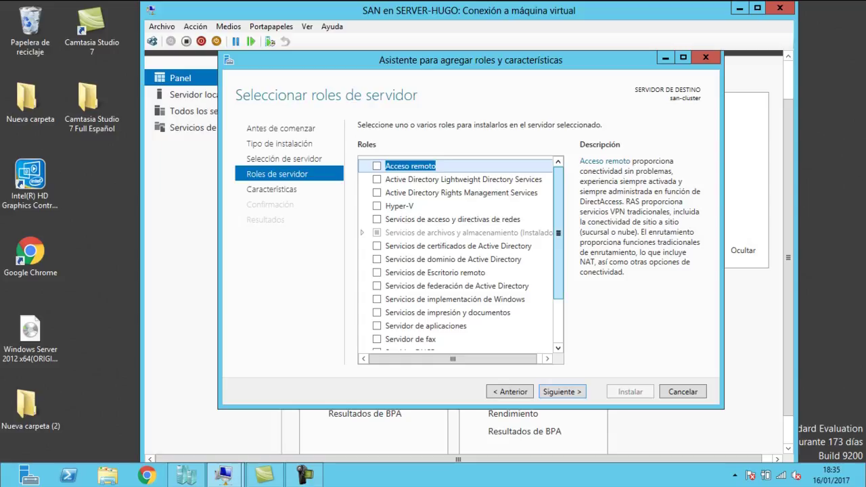
- Select the Servidor del destino iSCSI role service under Servicios de iSCSI y archivo, including its required features
scroll(455, 254, "down", 1)
scroll(455, 254, "down", 1)
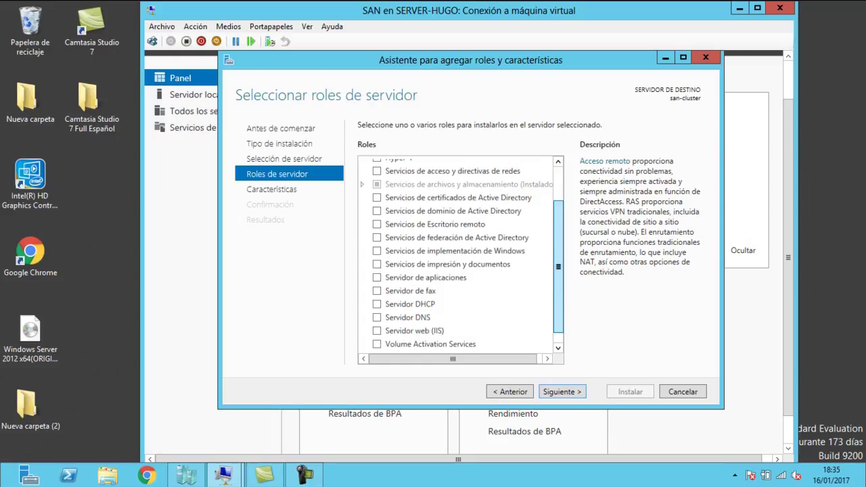
scroll(456, 254, "up", 1)
scroll(455, 253, "up", 1)
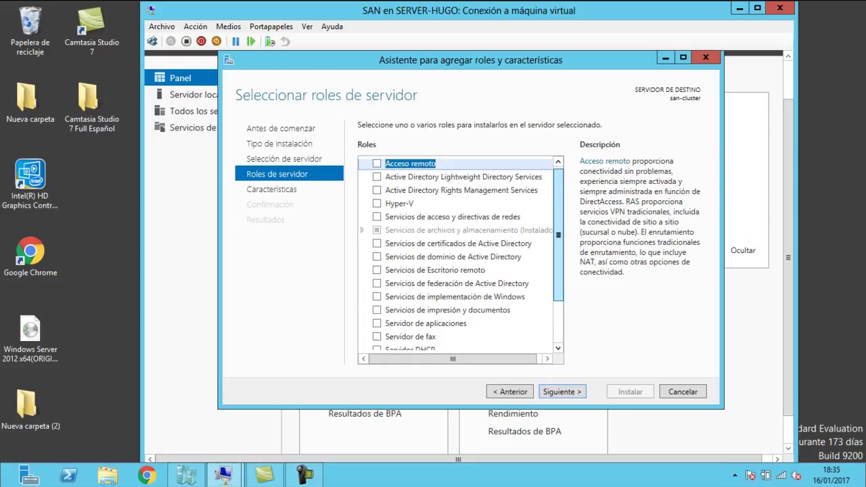
left_click_drag(558, 235, 558, 236)
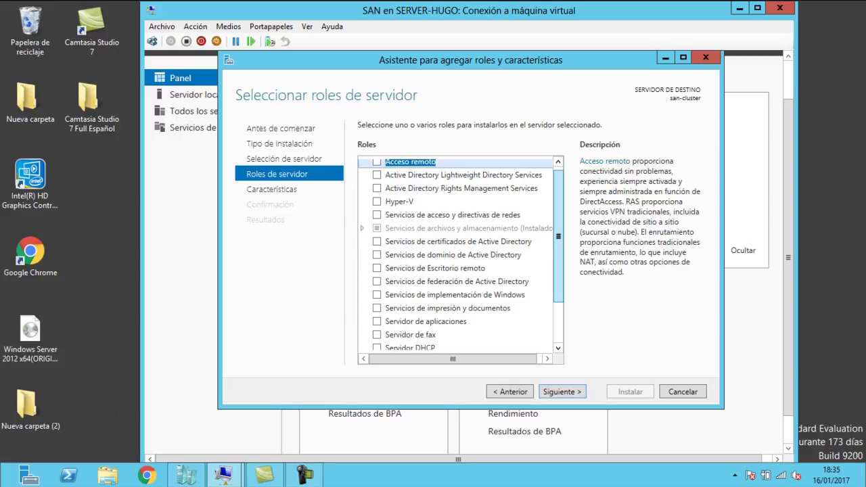
double_click(460, 229)
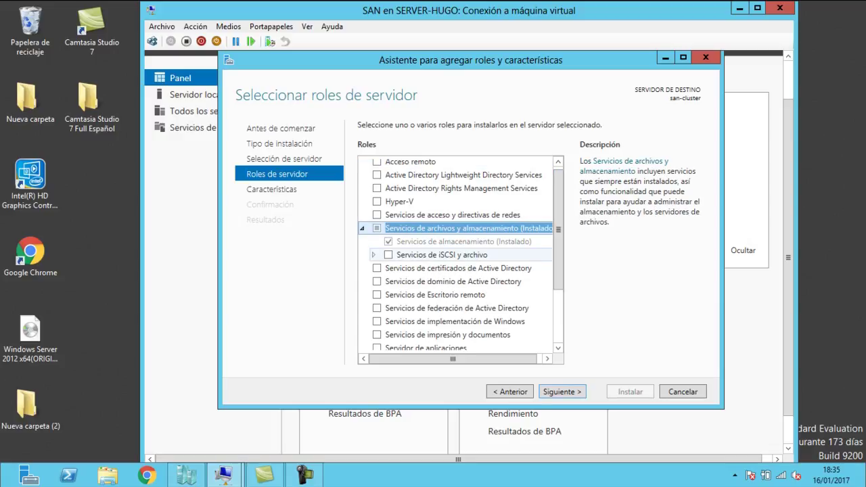
double_click(442, 255)
left_click_drag(558, 210, 558, 219)
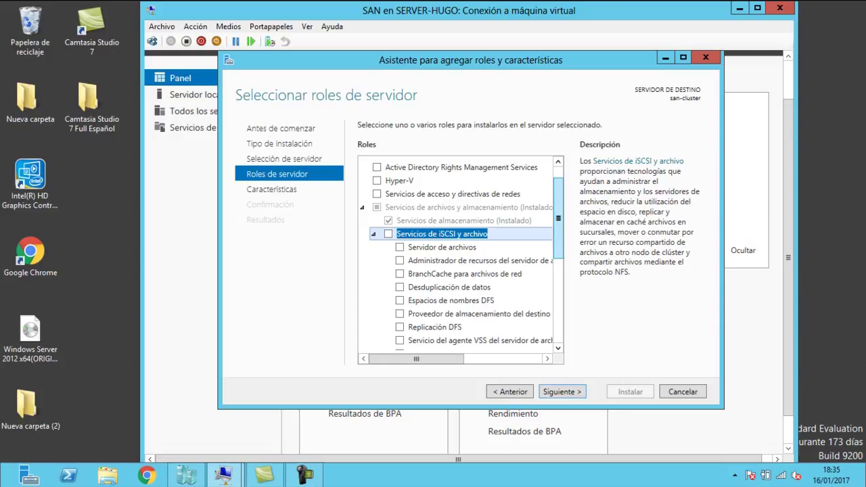
left_click_drag(558, 218, 558, 238)
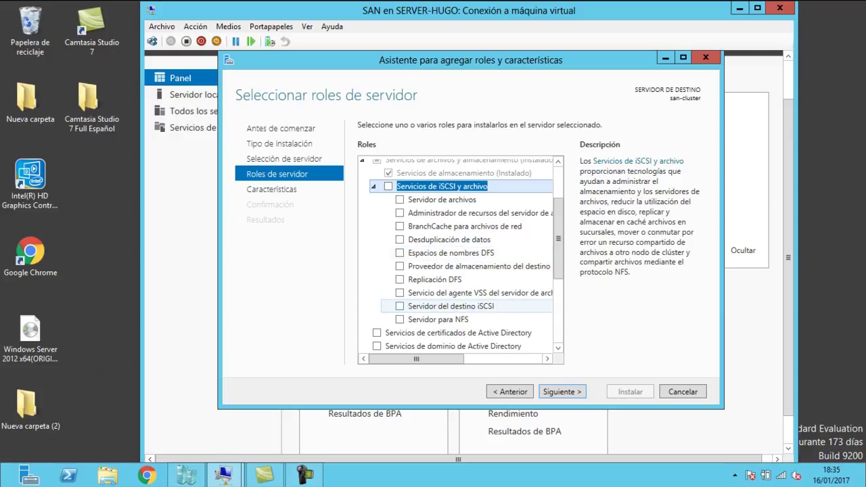
left_click(399, 307)
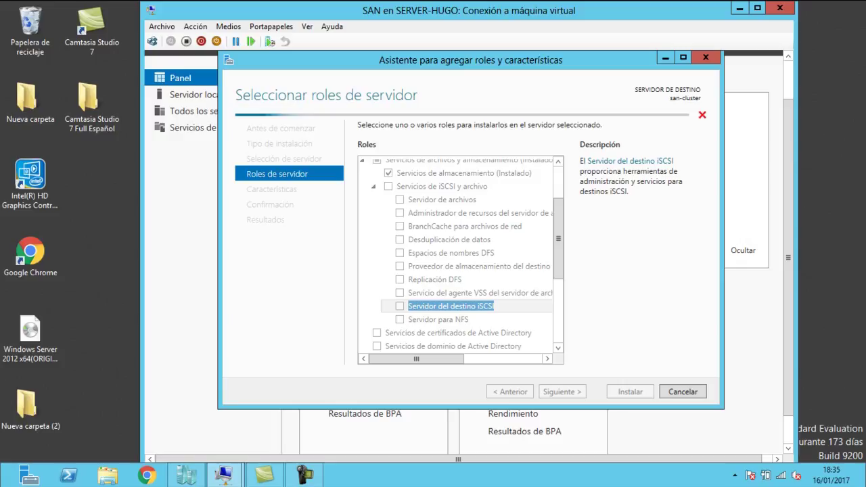
key("Return")
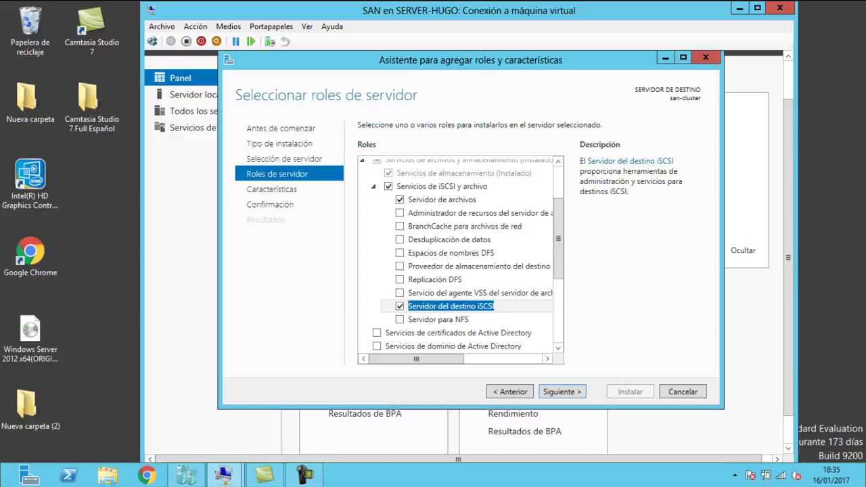
- Leave the optional features unchanged and install the selected iSCSI role services on san-cluster
key("Return")
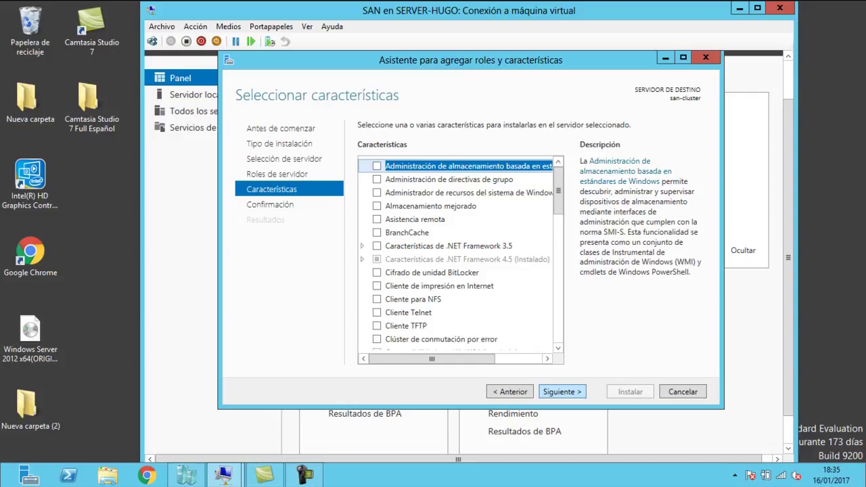
key("Return")
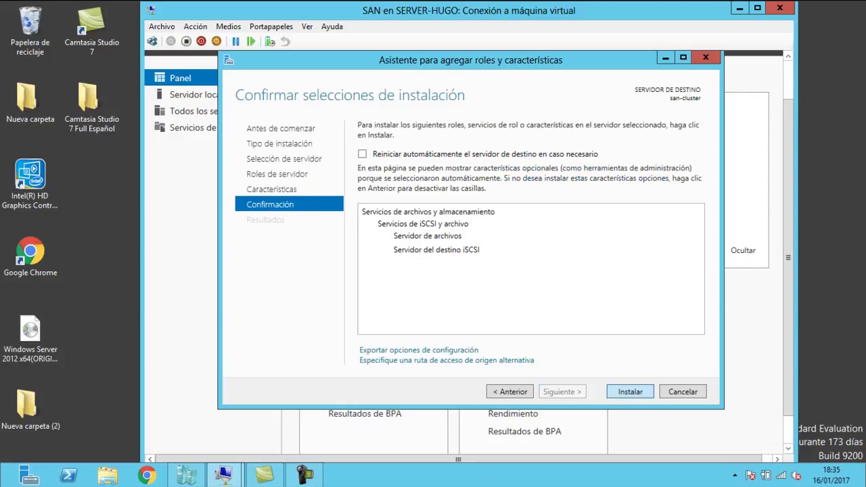
key("Return")
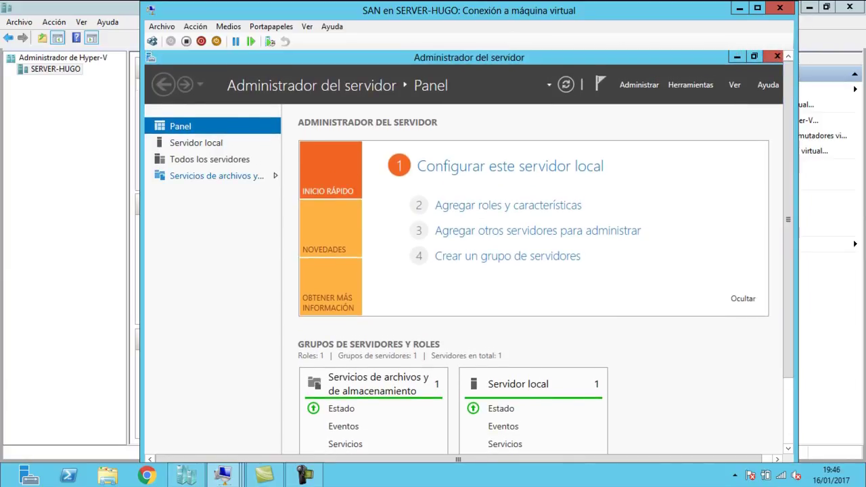
- Start a new iSCSI virtual disk from the file and storage services, stored on volume E: of san-cluster
left_click(216, 175)
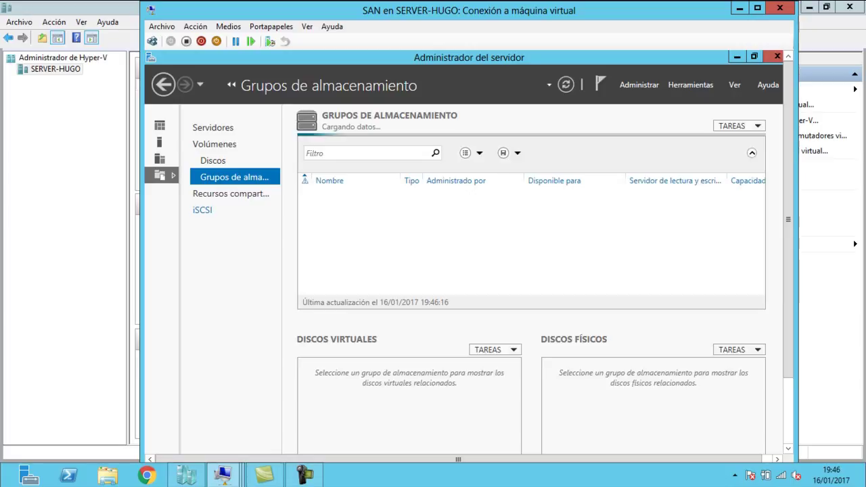
left_click(206, 210)
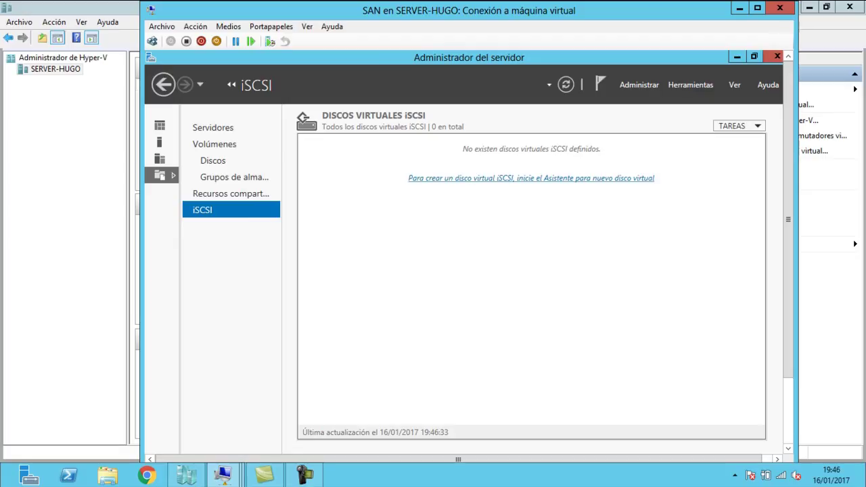
left_click(531, 178)
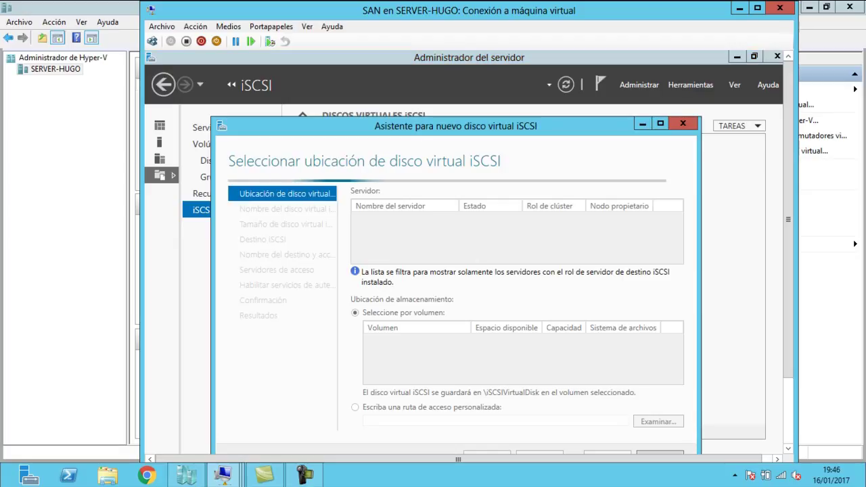
left_click_drag(523, 125, 532, 87)
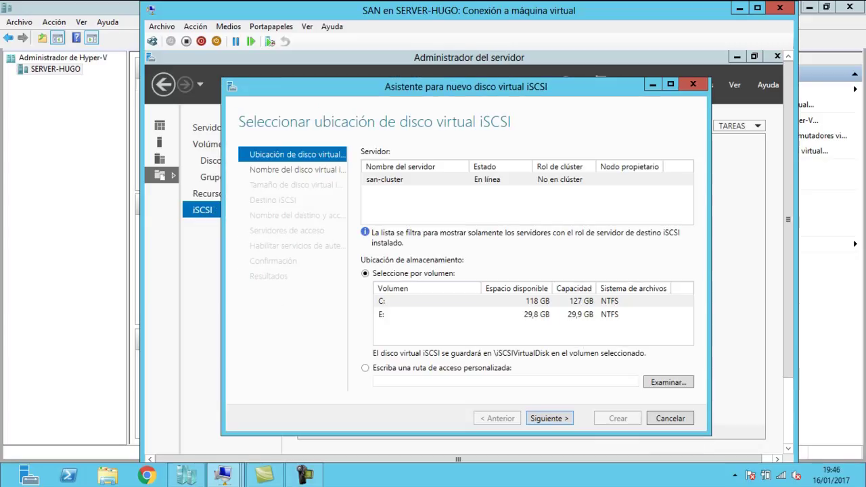
left_click(384, 315)
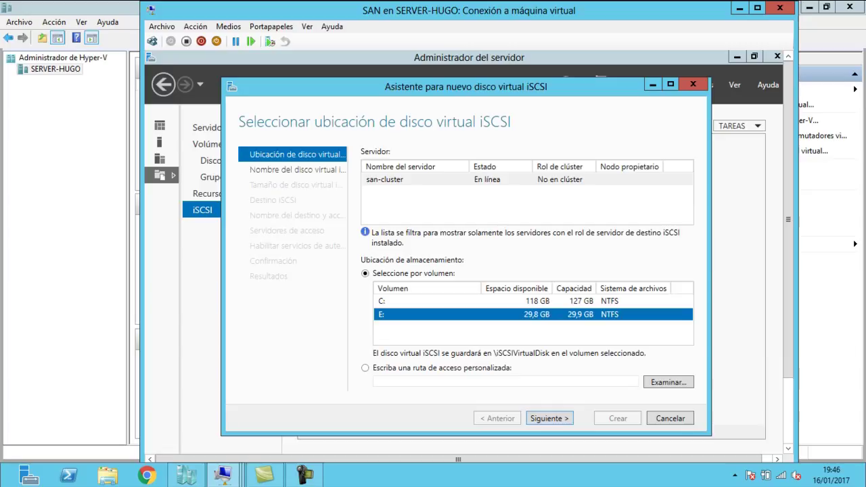
left_click(549, 418)
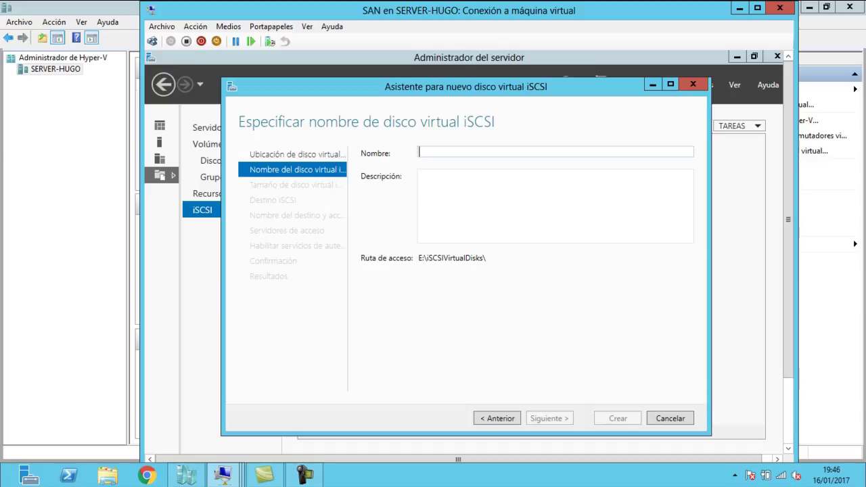
- Name the iSCSI virtual disk iSCSI-cluster and set its size to 8 GB
type("iSCSI-cluster")
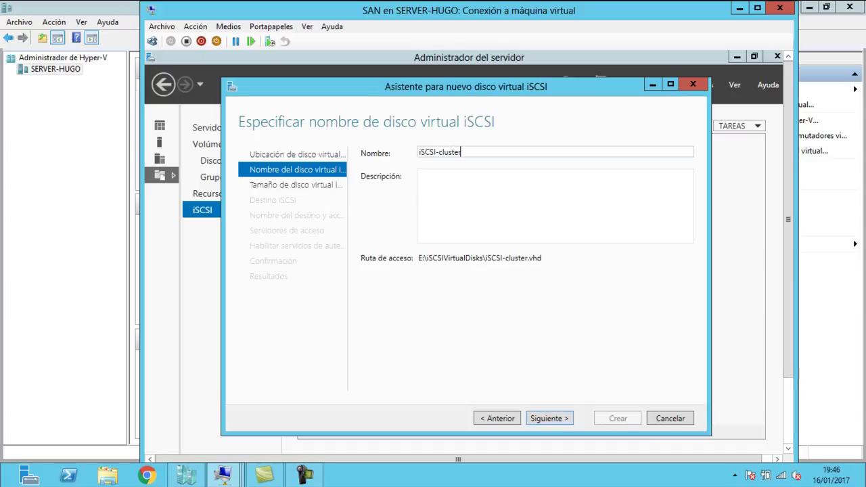
key("Return")
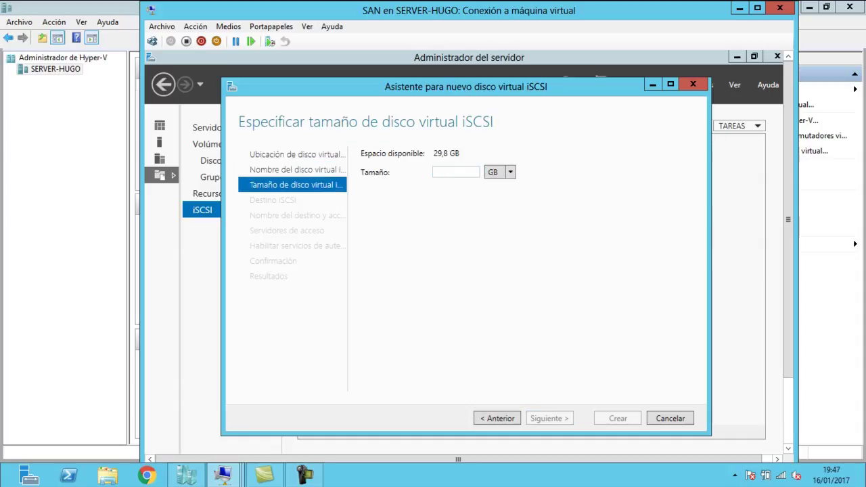
type("8")
key("Return")
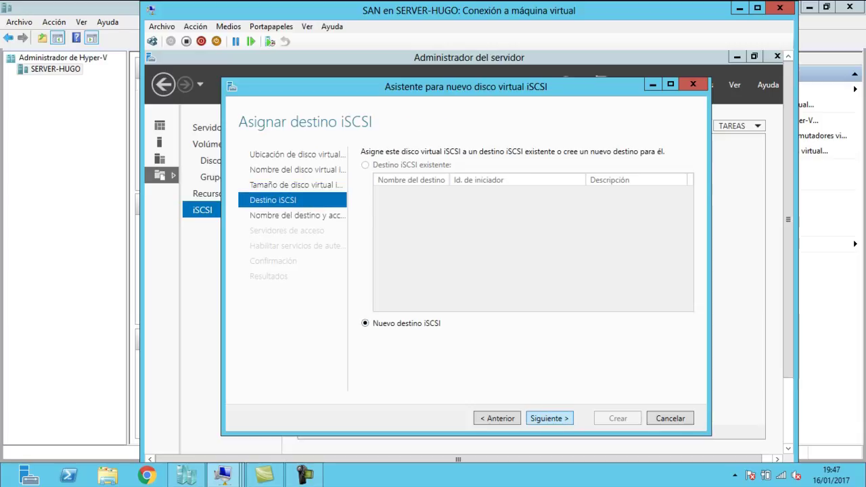
- Assign the virtual disk to a new iSCSI target named san-cluster
key("Return")
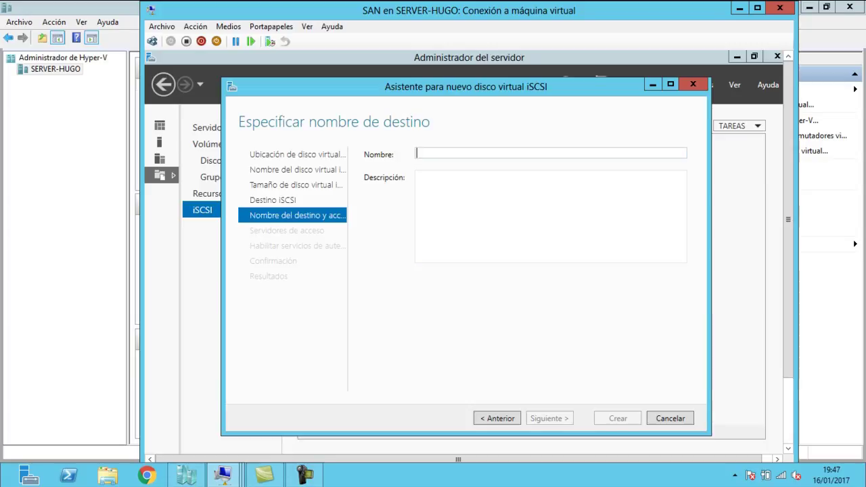
type("san-cluster")
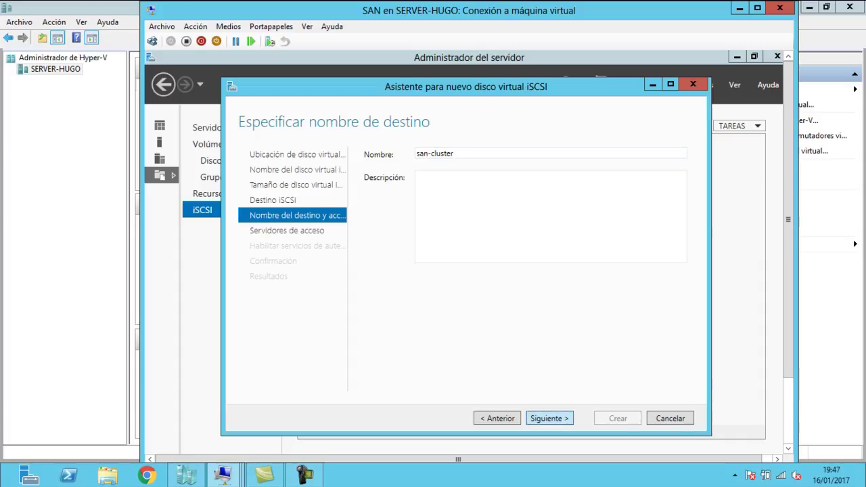
key("Return")
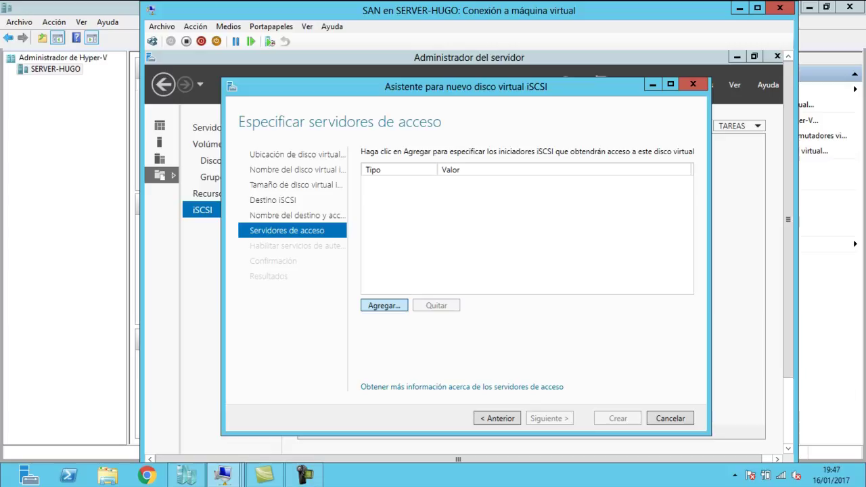
- Add an access server for the target, identified by the IP address 192.168.10.101
key("Return")
left_click_drag(410, 162, 466, 117)
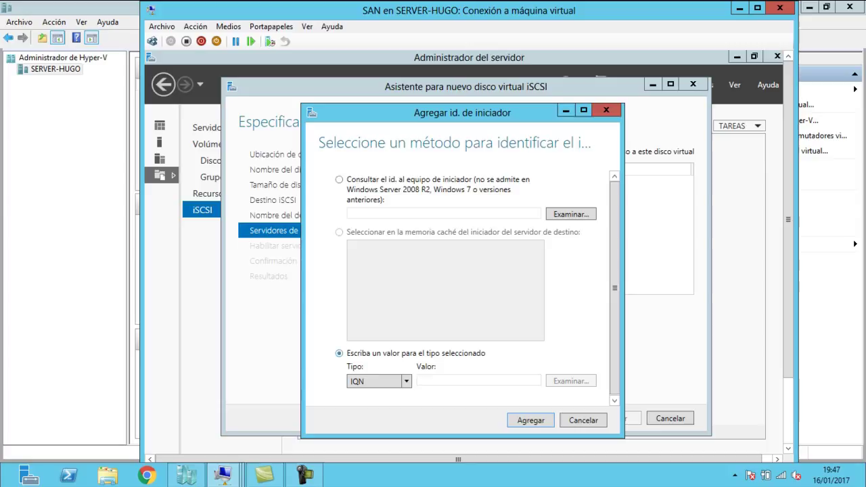
left_click(406, 380)
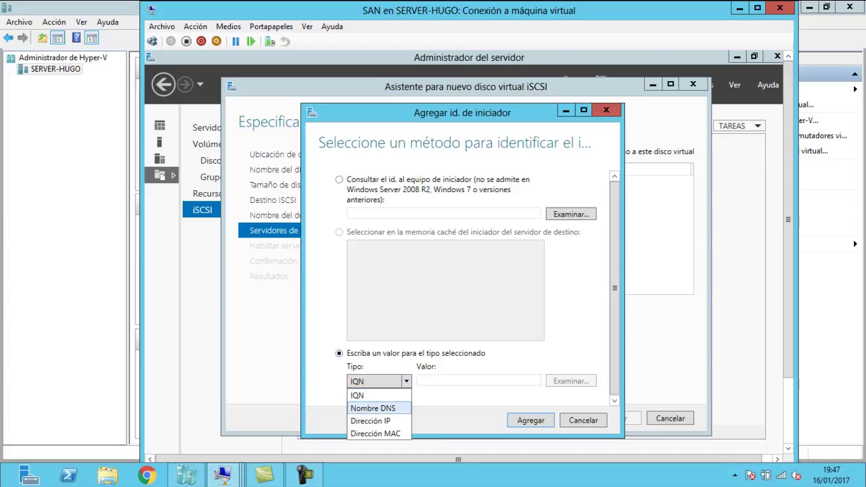
left_click(370, 421)
left_click(473, 380)
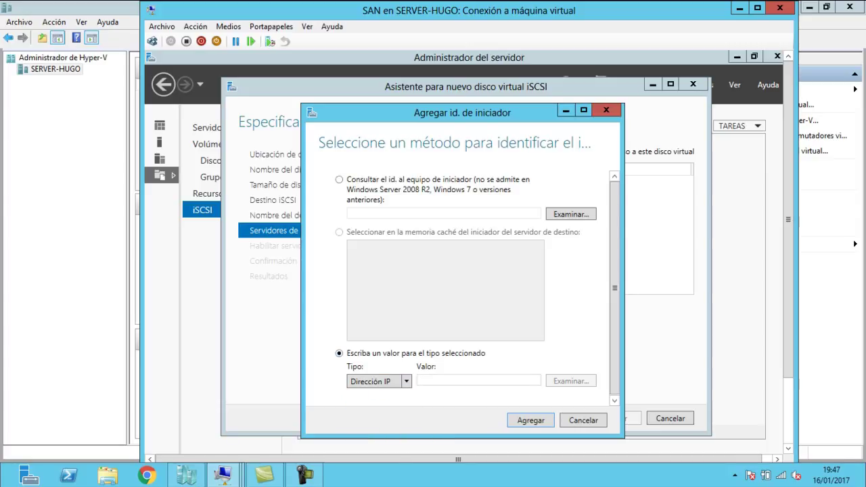
type("192.168.")
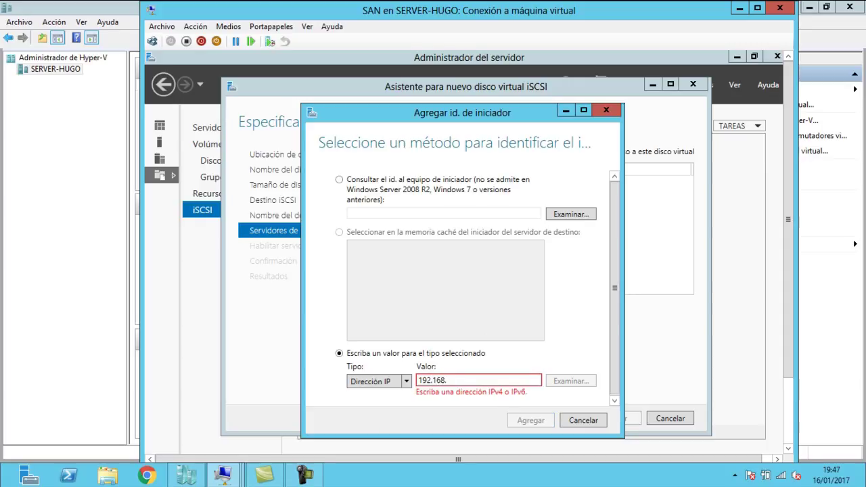
type("10.101")
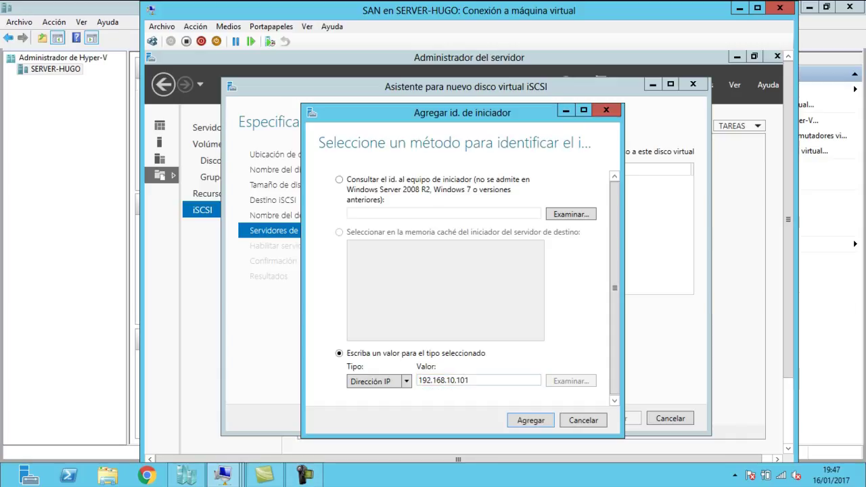
key("Return")
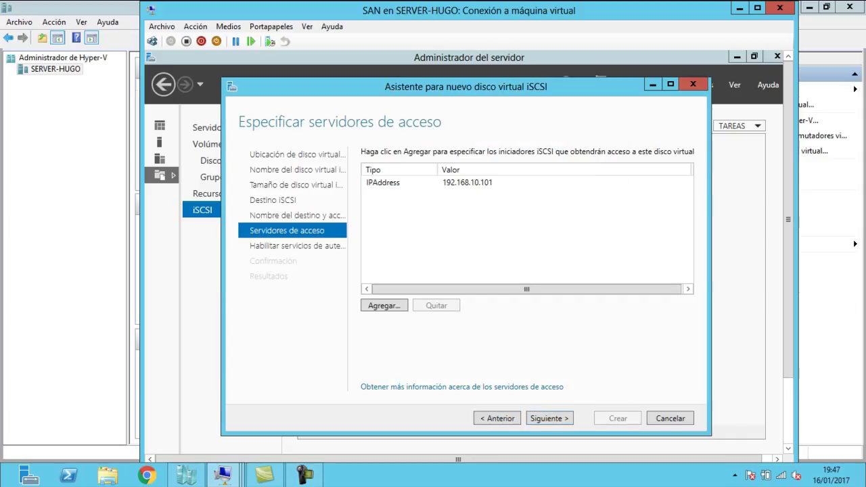
- Add a second access server with the IP address 192.168.10.102 and continue to the confirmation without enabling CHAP authentication
key("Return")
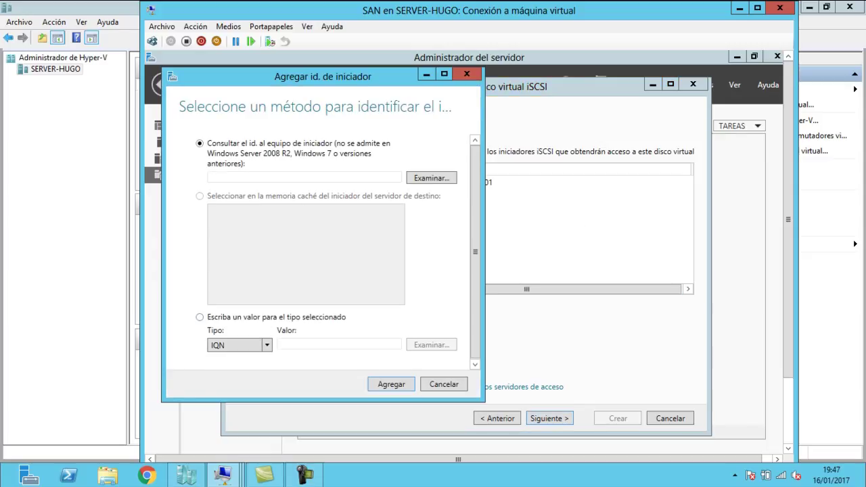
key("alt+Down")
key("Down")
key("Down")
key("Return")
left_click(339, 345)
type("1")
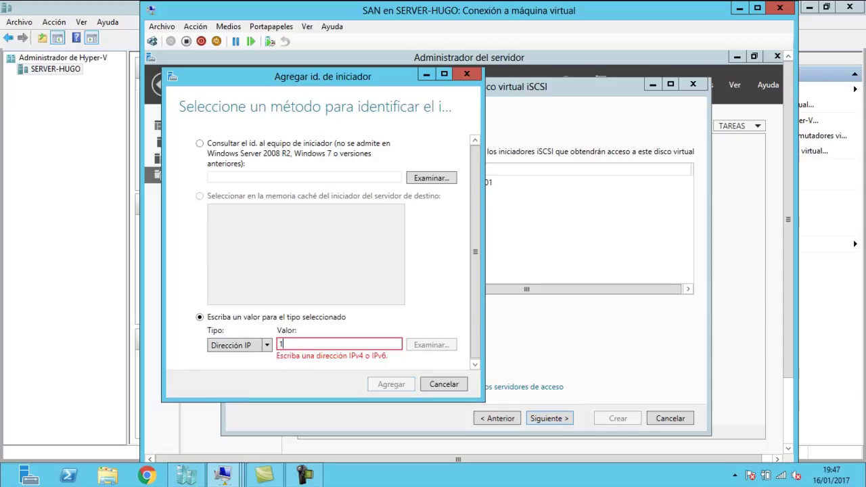
type("92.168.10.102")
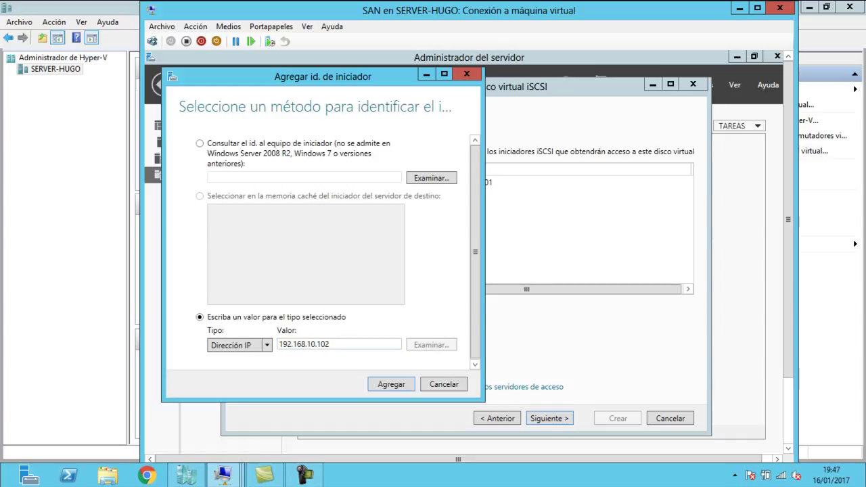
key("Return")
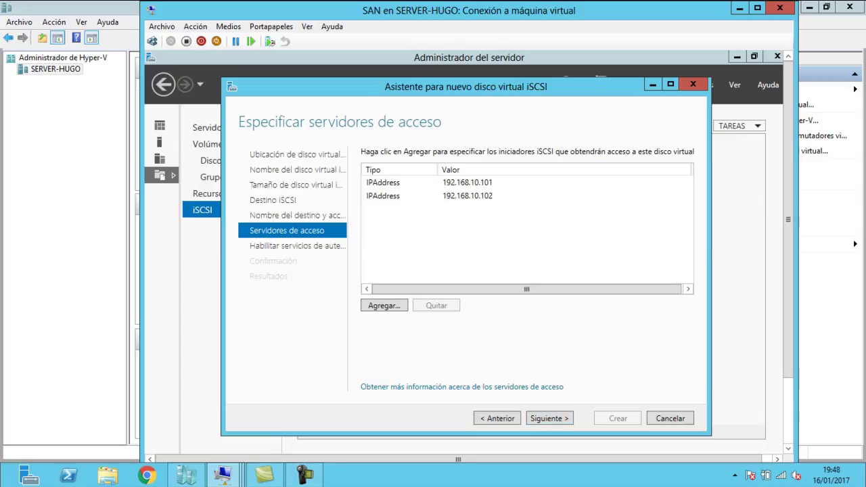
left_click(549, 418)
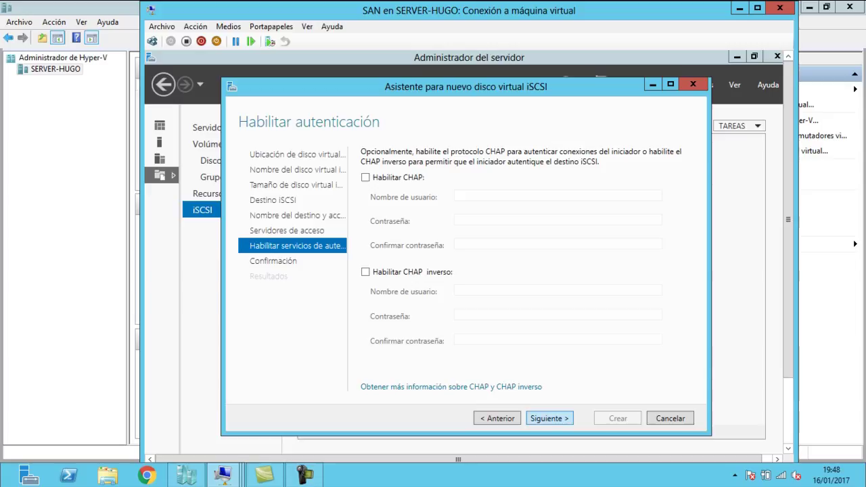
left_click(548, 418)
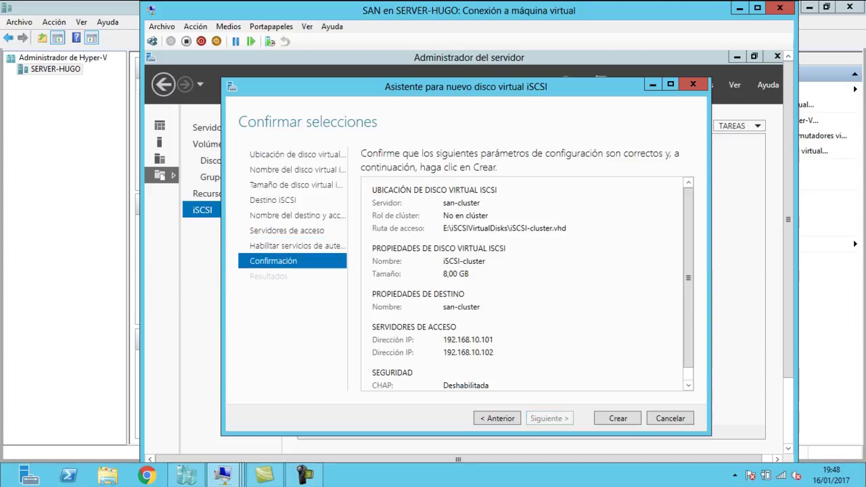
- Create the iSCSI virtual disk with the confirmed settings, then close the wizard and the SAN's Server Manager
scroll(527, 283, "down", 1)
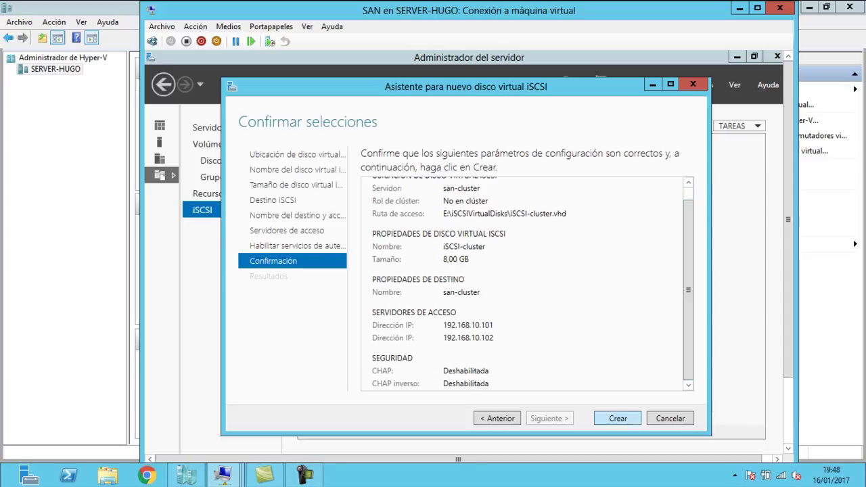
left_click(618, 418)
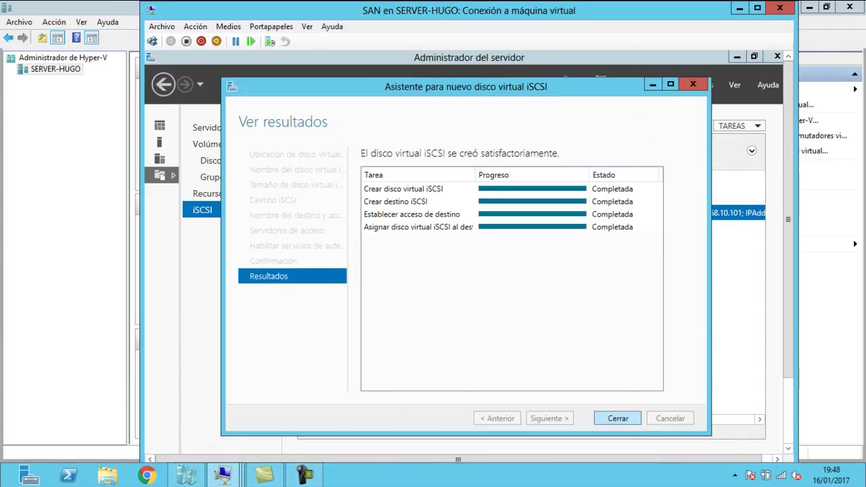
key("Return")
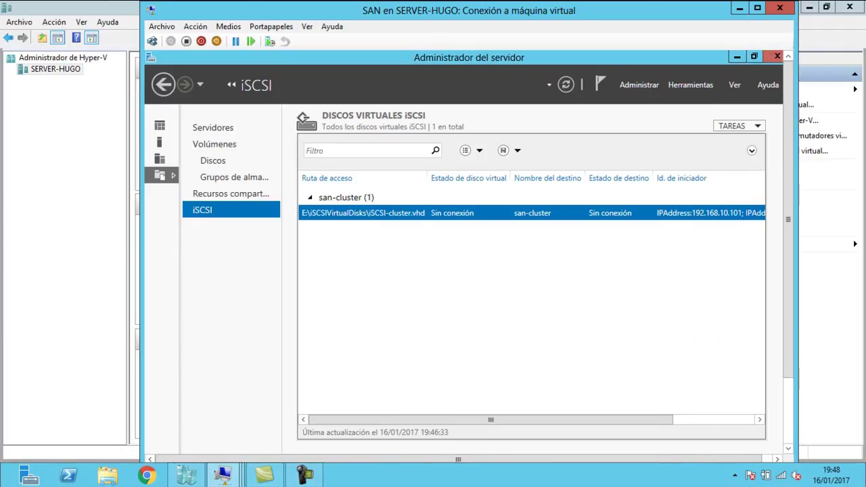
left_click(777, 56)
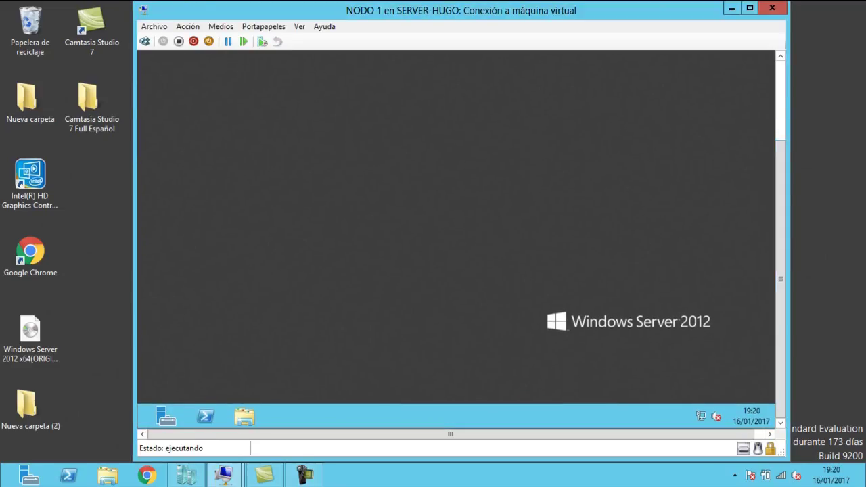
- In the NODO 1 virtual machine, open the computer's name and domain settings and set its domain membership to clusterjh.local
key("super")
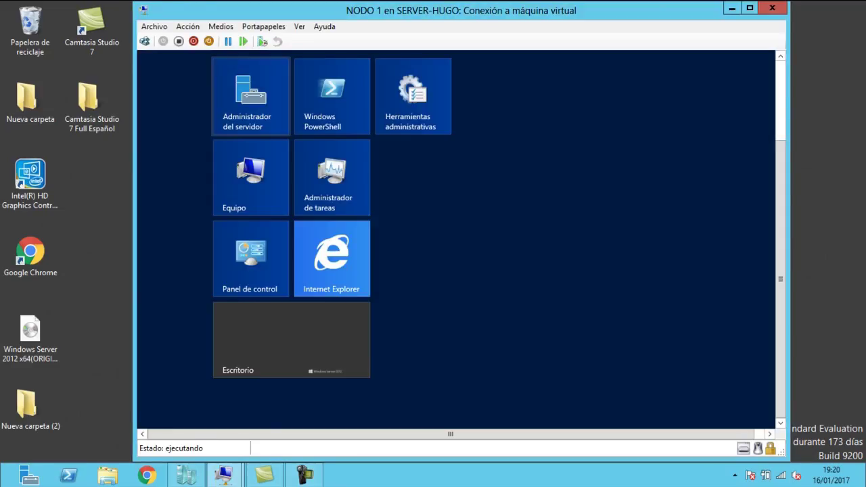
right_click(251, 177)
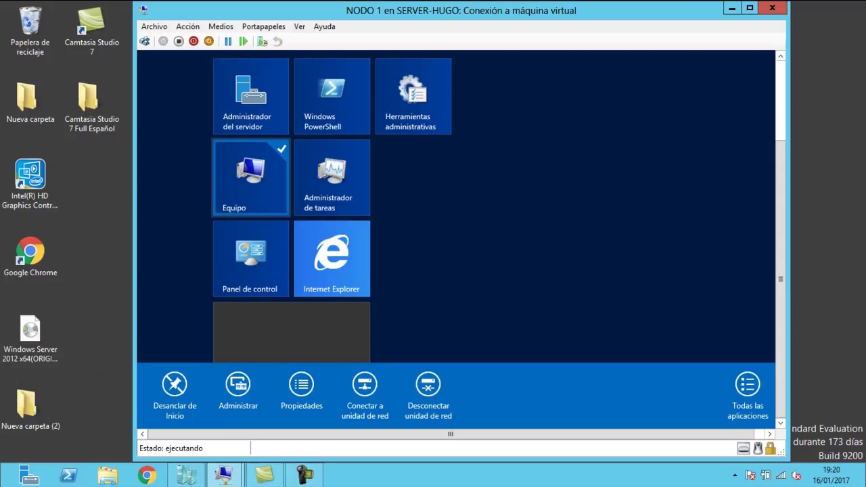
left_click(302, 384)
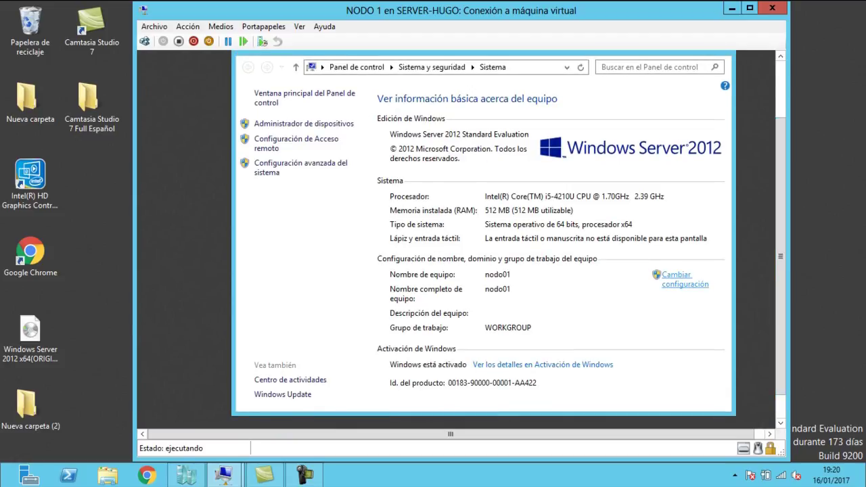
left_click(676, 274)
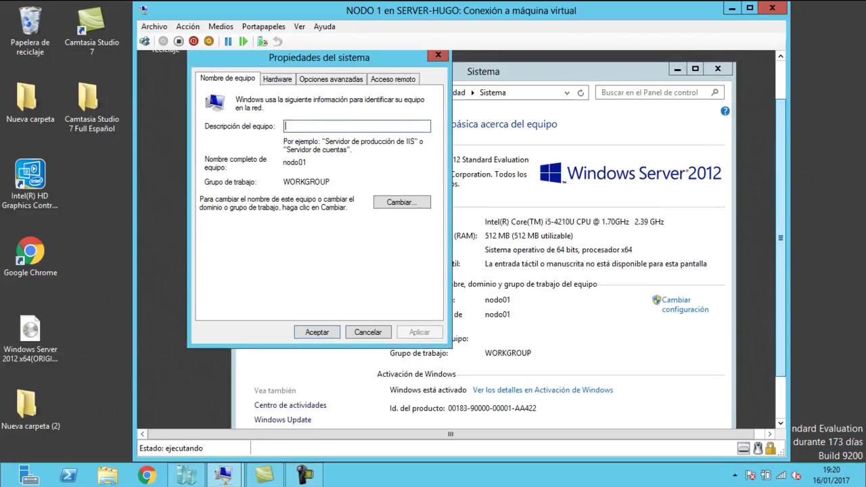
left_click(402, 202)
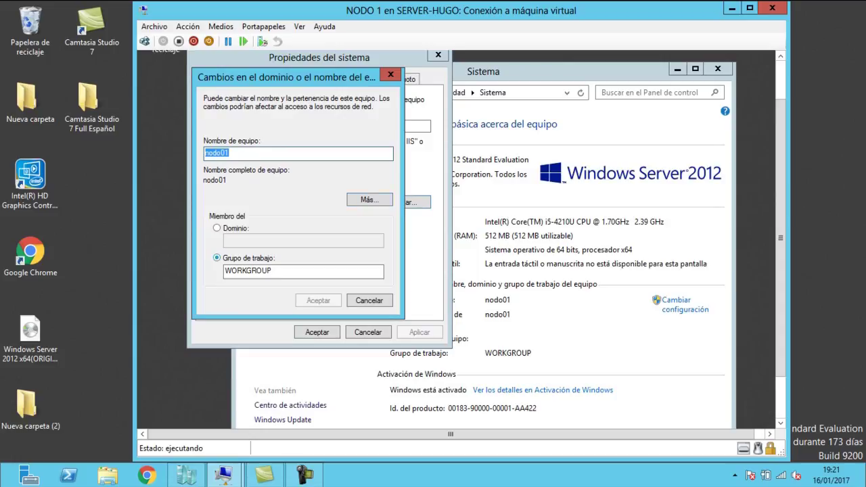
left_click(217, 228)
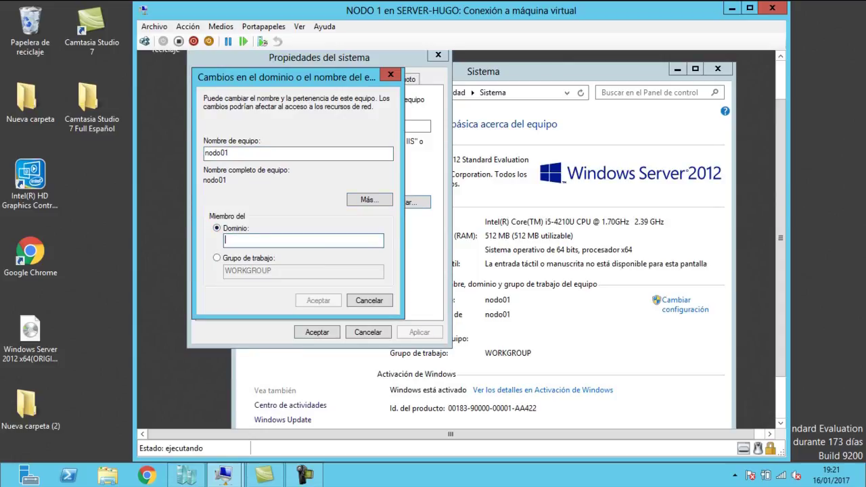
type("cluster")
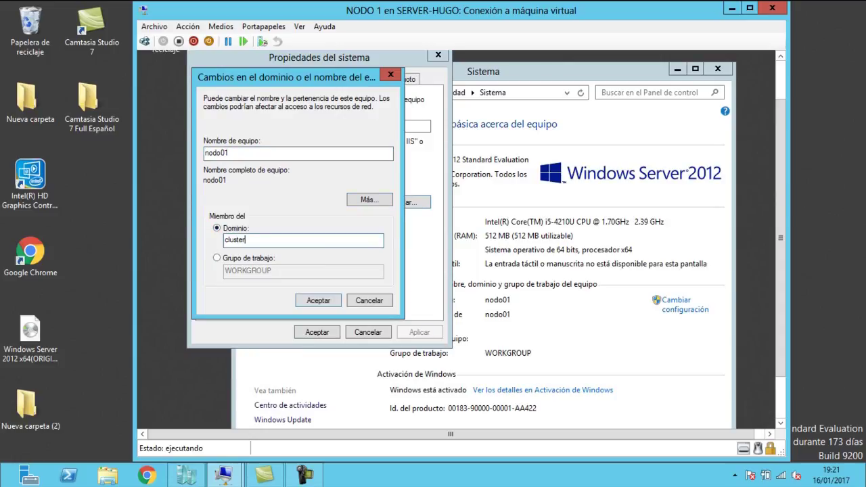
type("jh.local")
key("Return")
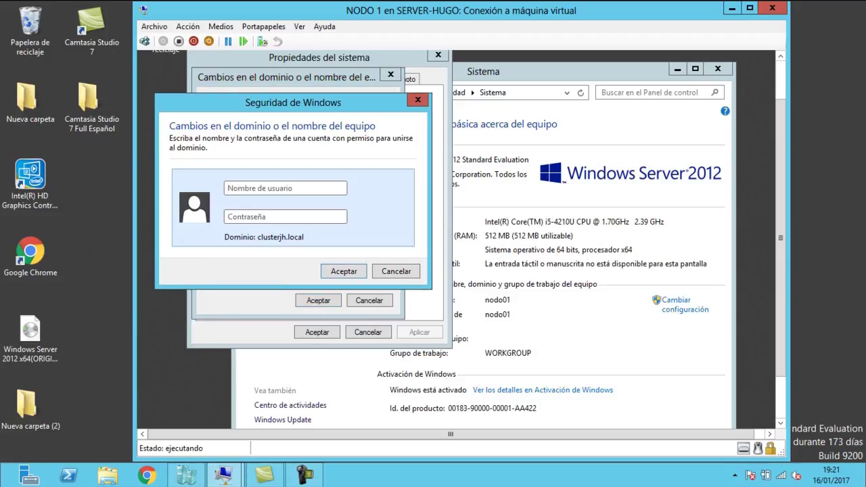
- Authorize the domain join with the administrador account and its password, and dismiss the welcome message
type("administrador")
key("Tab")
type("**********")
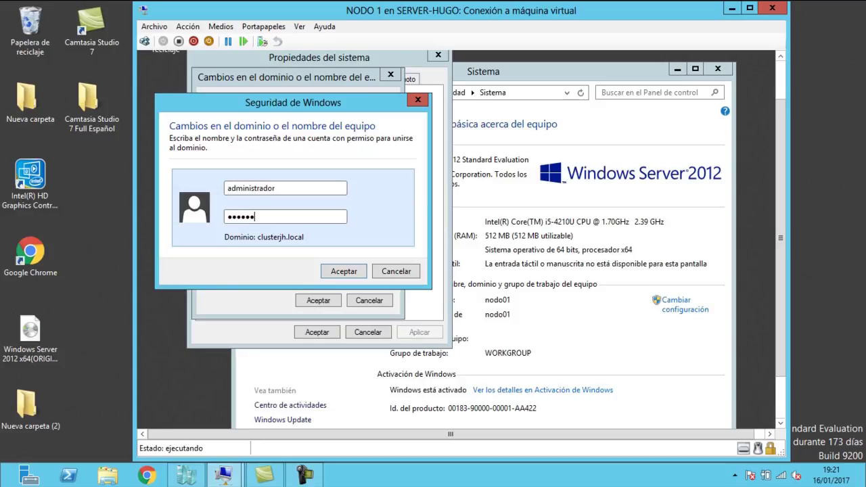
key("Return")
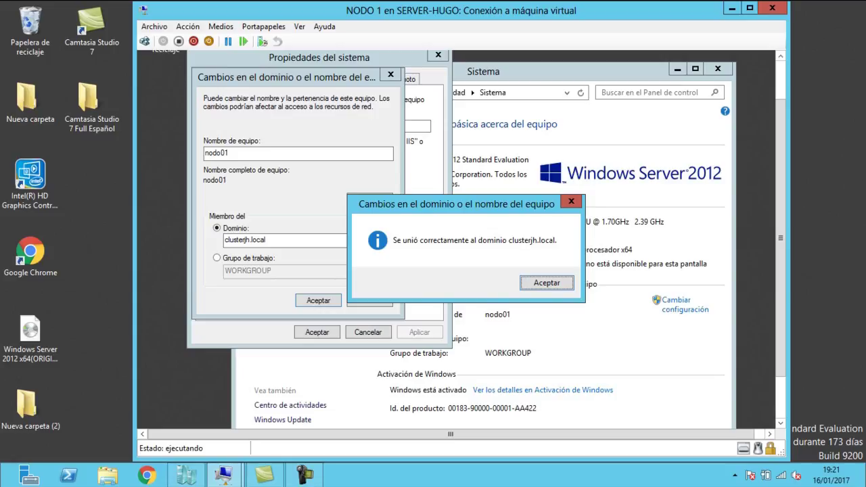
key("Return")
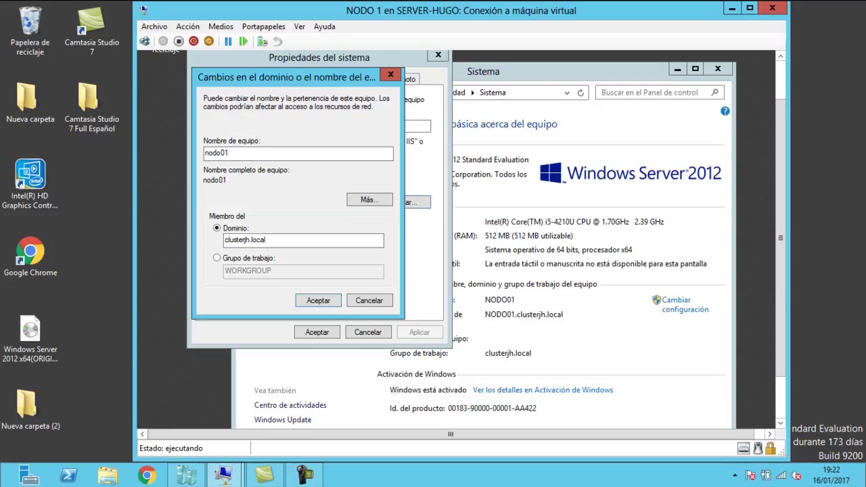
- Close the system properties and restart NODO 1 immediately to apply the domain change
key("Return")
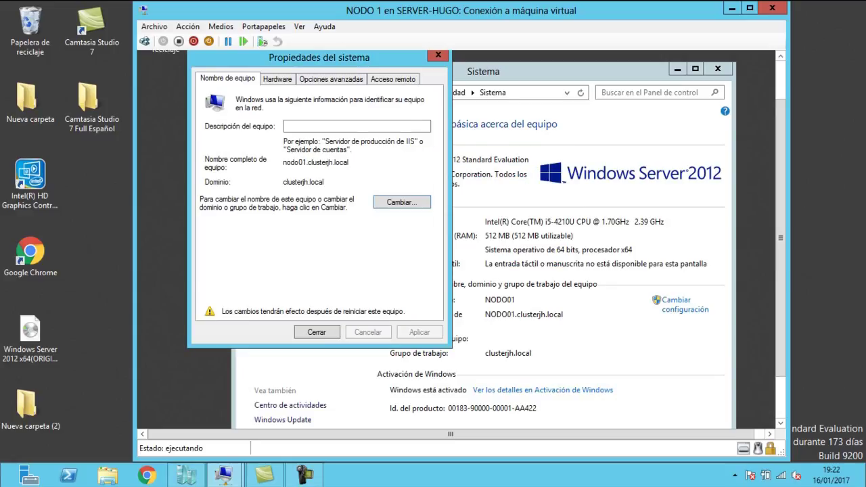
key("Return")
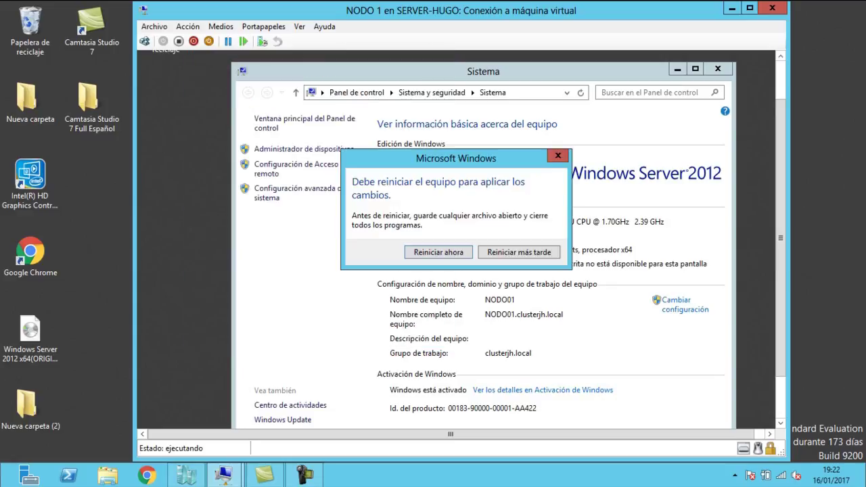
key("Return")
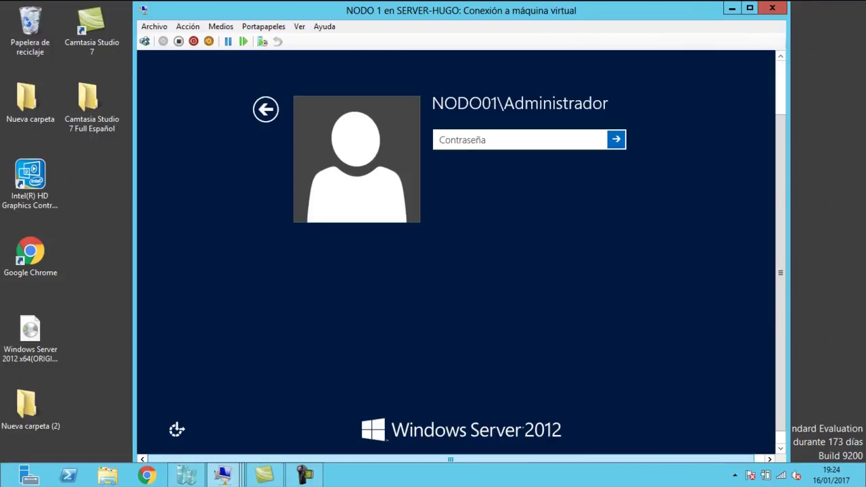
- Sign in to NODO 1 as another user, CLUSTERJH\administrador, with the account password
left_click(266, 110)
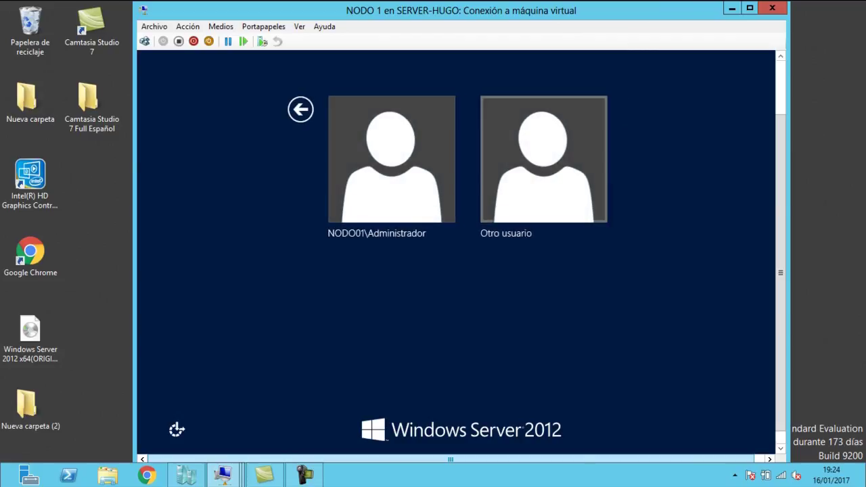
left_click(543, 160)
type("CLUSTER")
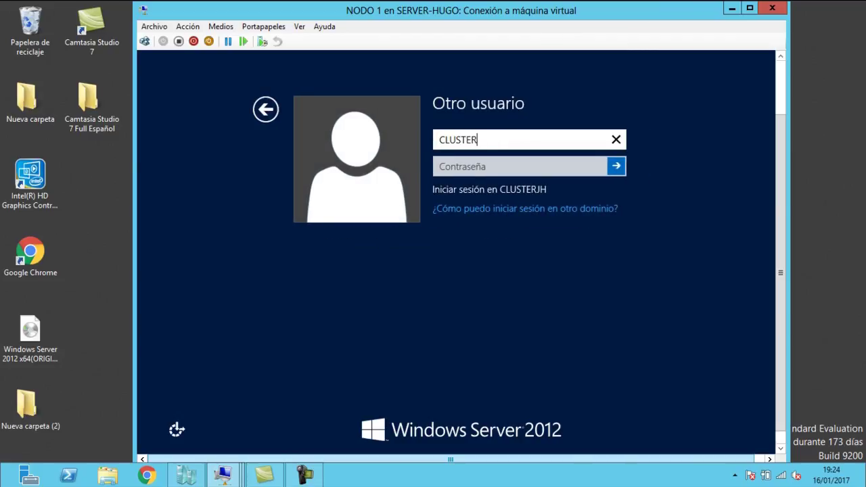
type("JH\\administrador")
key("Tab")
type("**********")
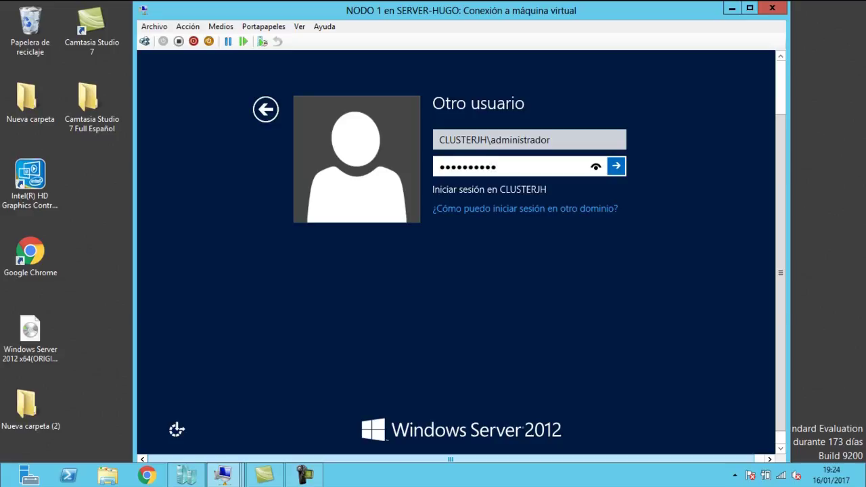
key("Return")
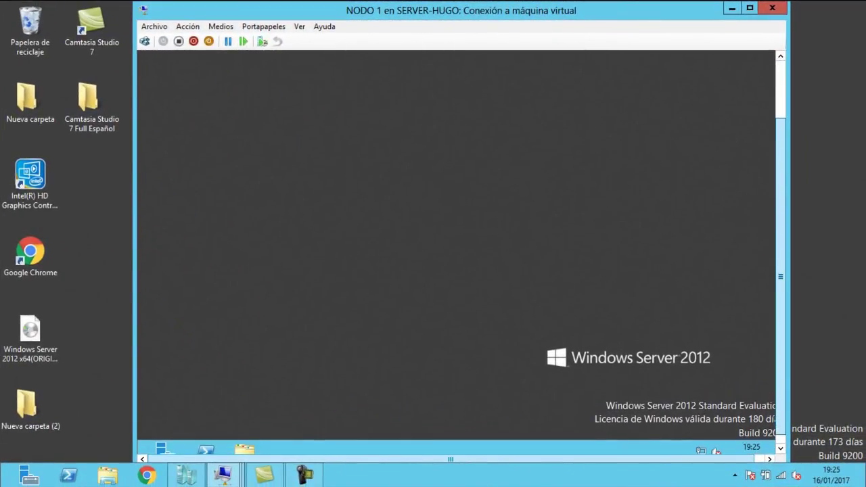
- Open the iSCSI Initiator from Server Manager on NODO 1 and allow the Microsoft iSCSI service to start automatically
left_click_drag(779, 280, 780, 283)
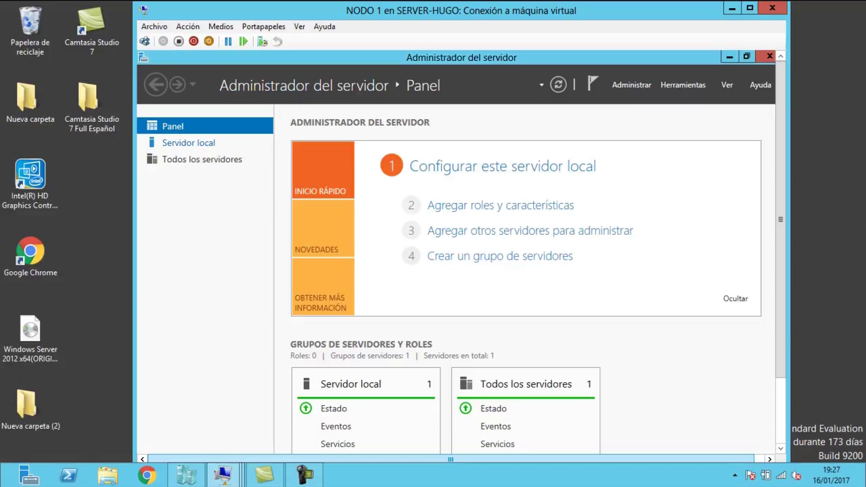
left_click(188, 143)
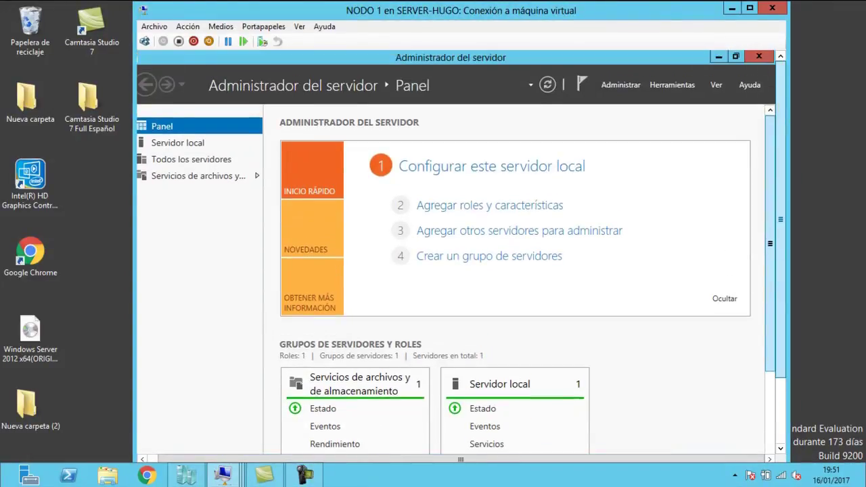
left_click(671, 84)
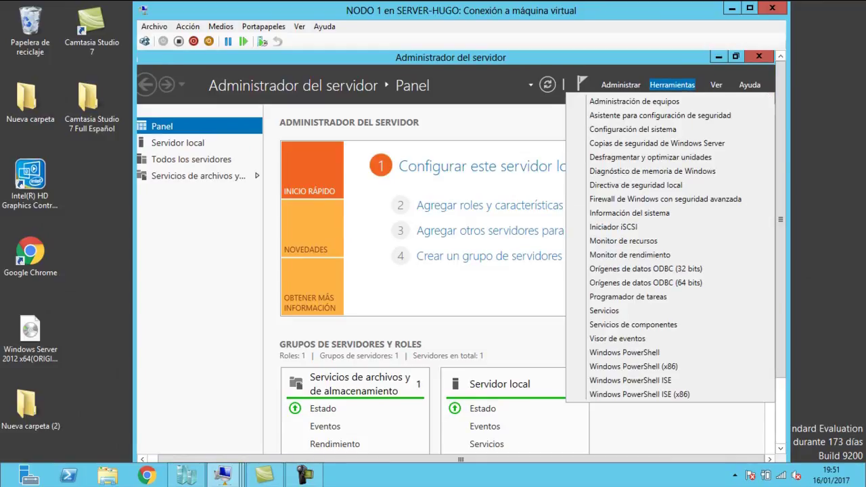
left_click(613, 227)
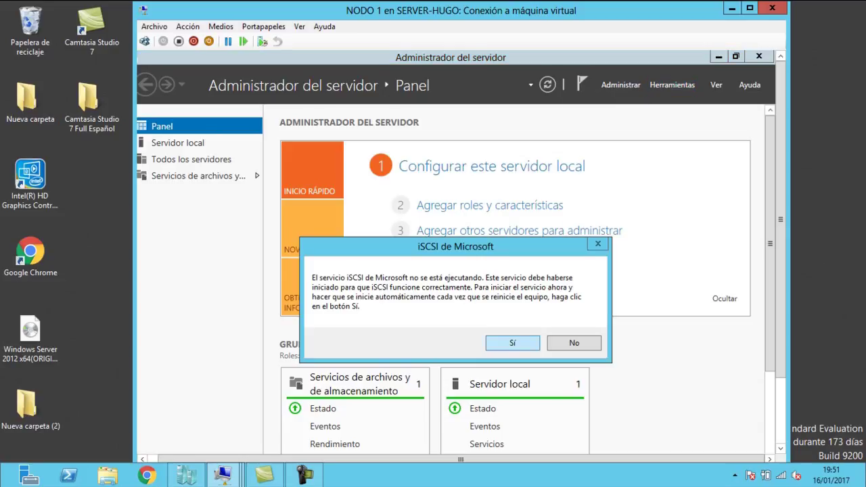
key("Return")
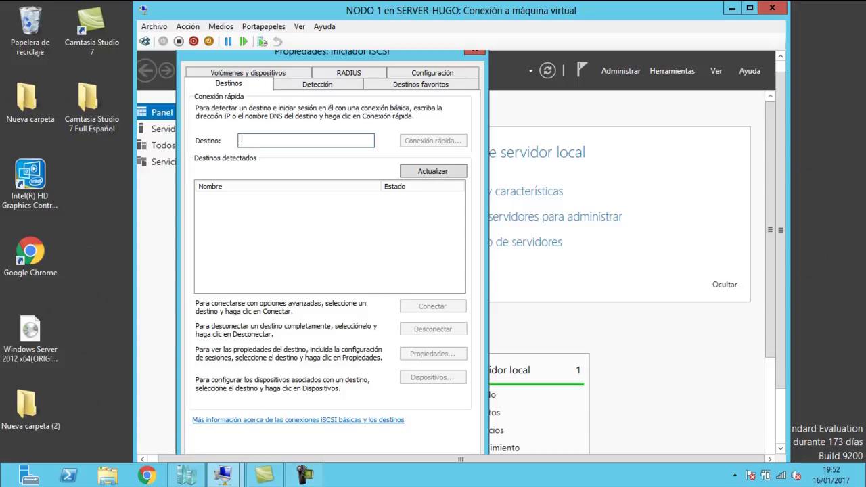
- Quick-connect the initiator to the iSCSI target at 192.168.10.100 and accept the initiator properties
type("19")
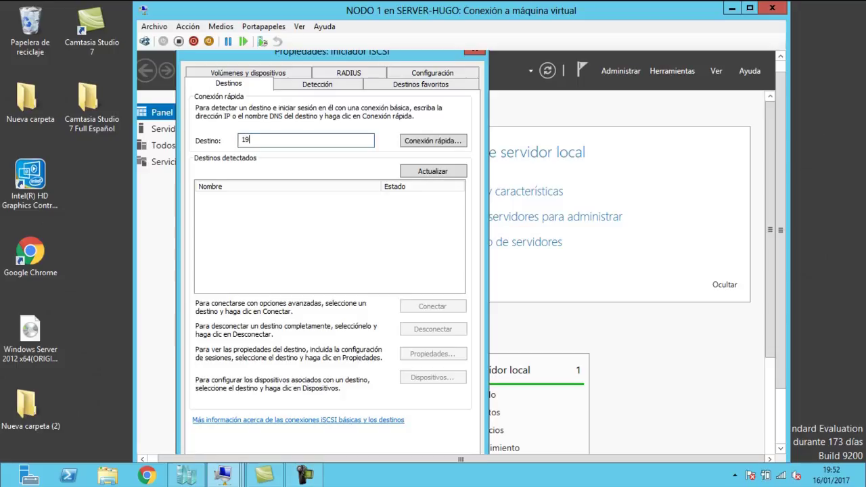
type("2.168.10.100")
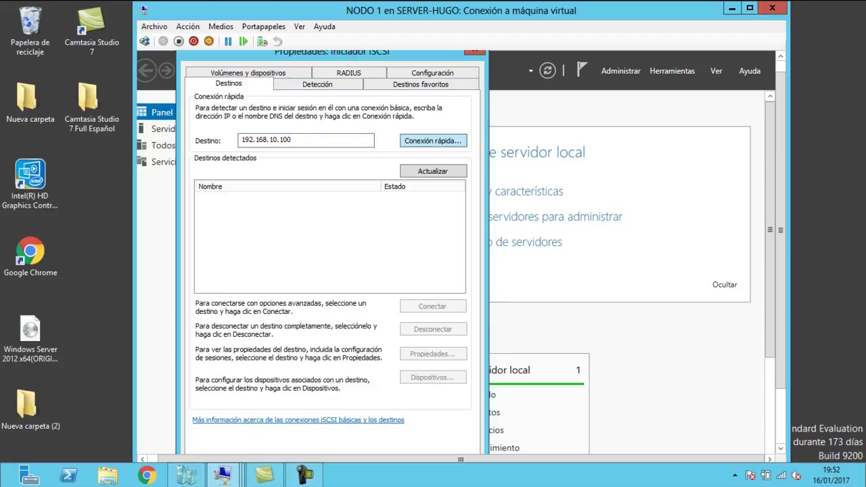
left_click(433, 140)
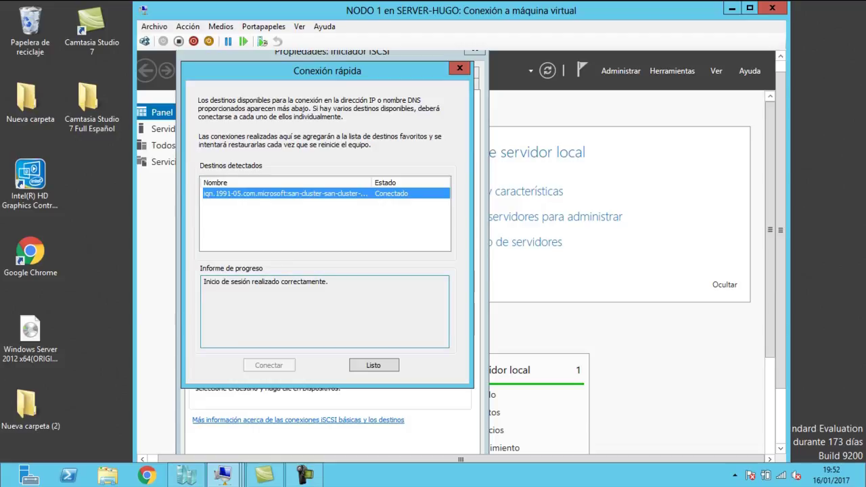
left_click(373, 365)
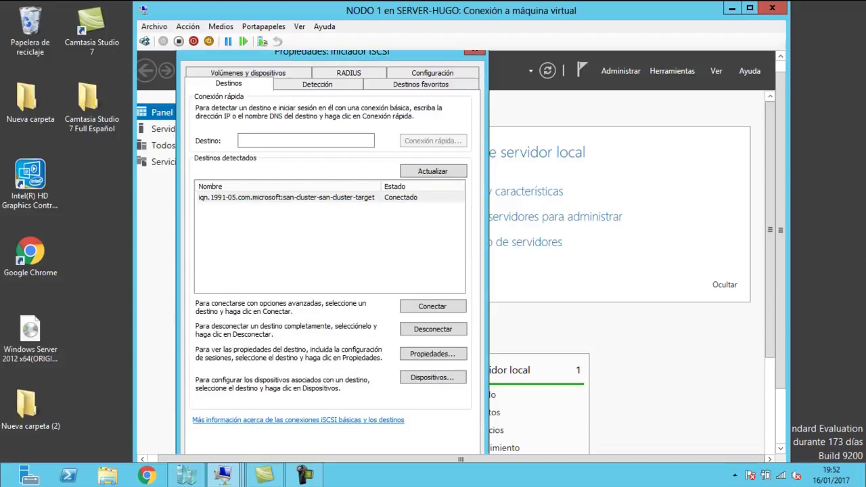
left_click(285, 197)
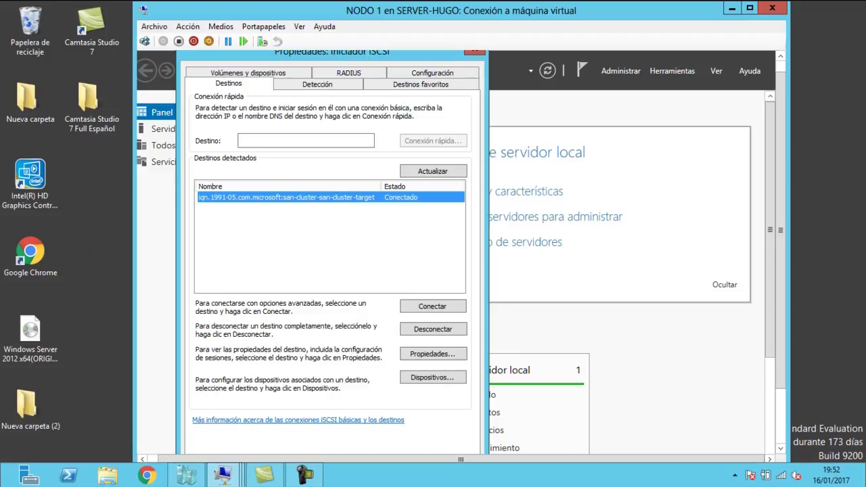
scroll(462, 251, "down", 2)
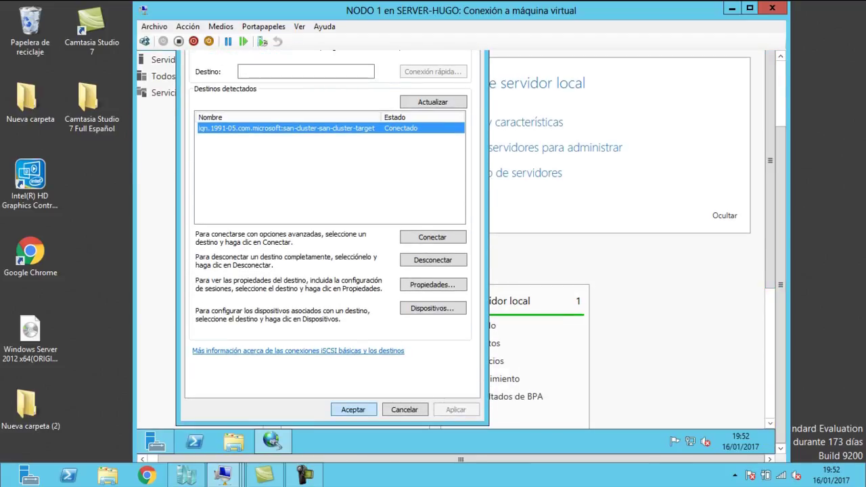
key("Return")
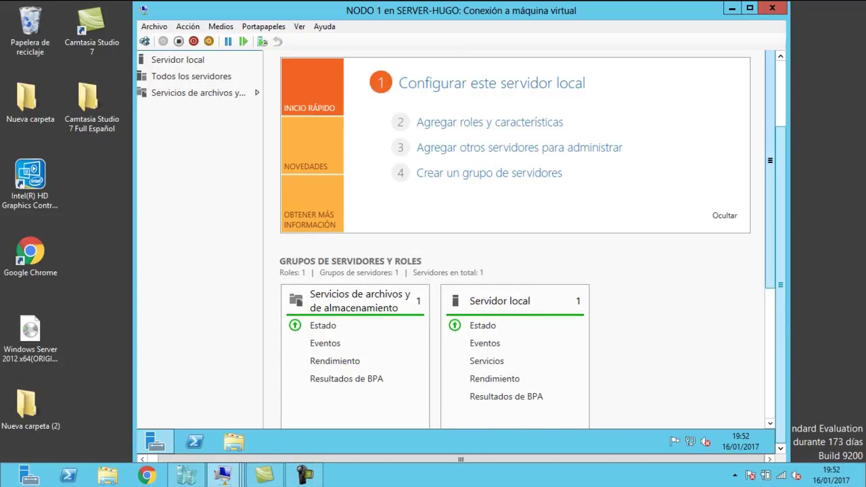
scroll(462, 251, "up", 2)
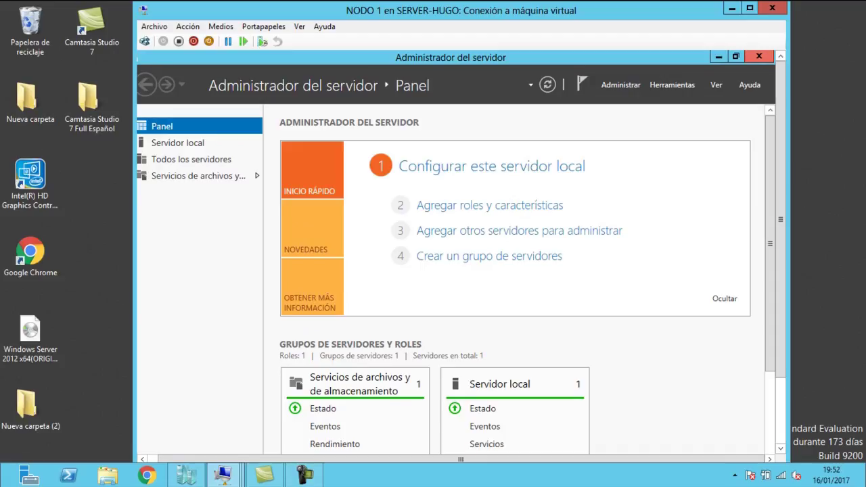
- Close Server Manager on NODO 1 and open Disk Management within Computer Management
left_click(759, 57)
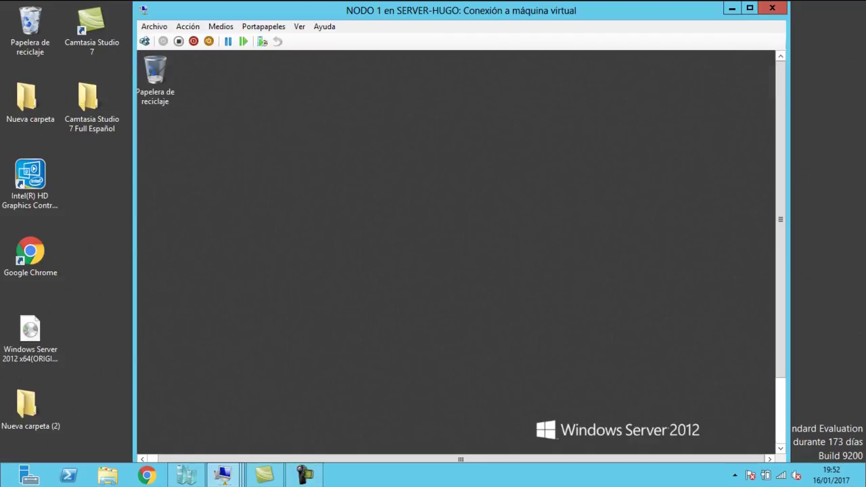
scroll(462, 252, "down", 2)
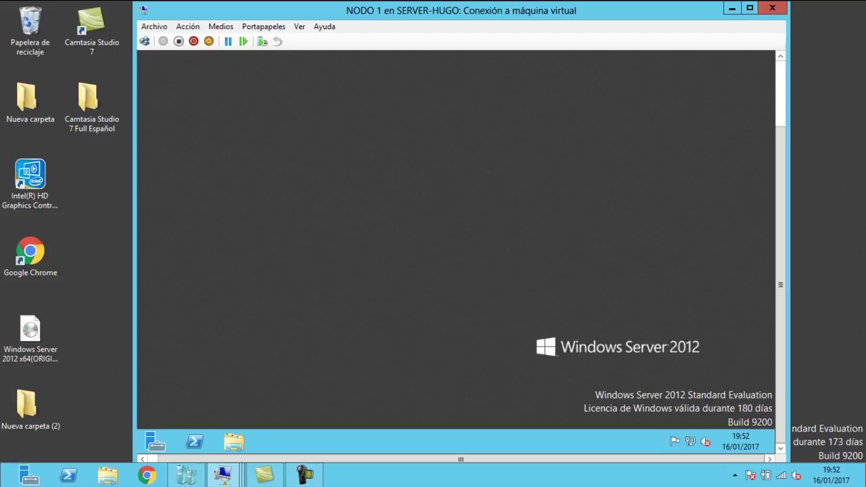
key("super")
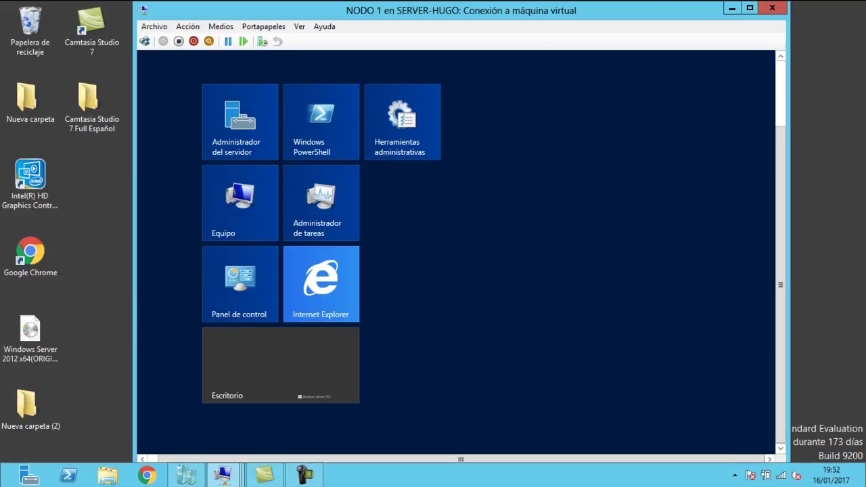
type("ad")
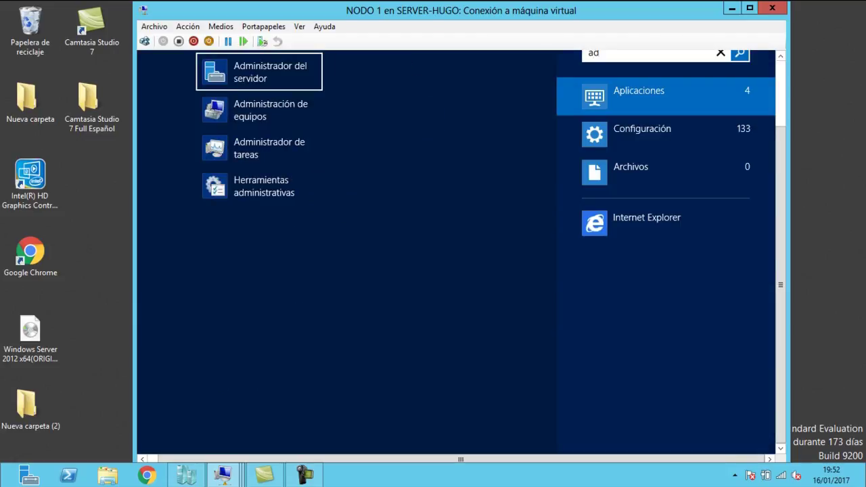
left_click(259, 110)
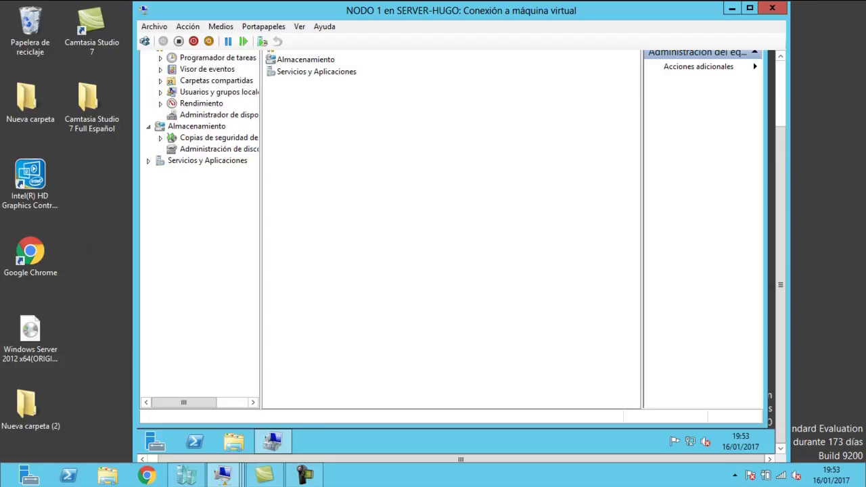
scroll(780, 284, "up", 2)
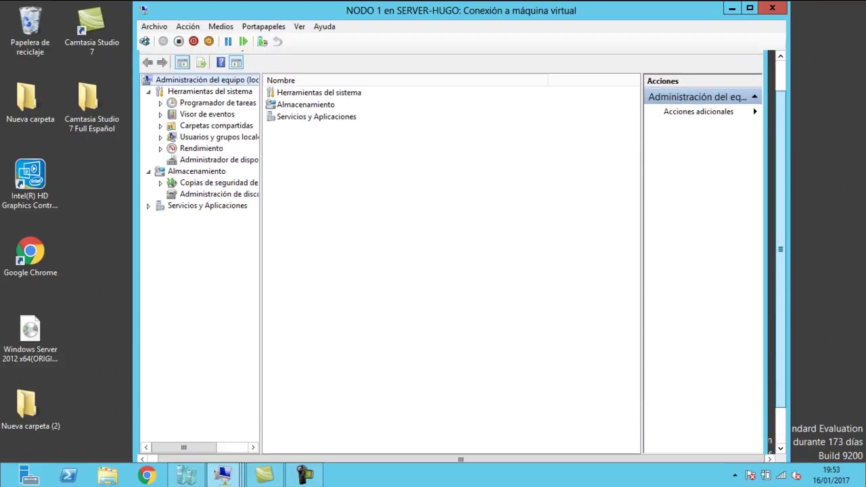
left_click(218, 197)
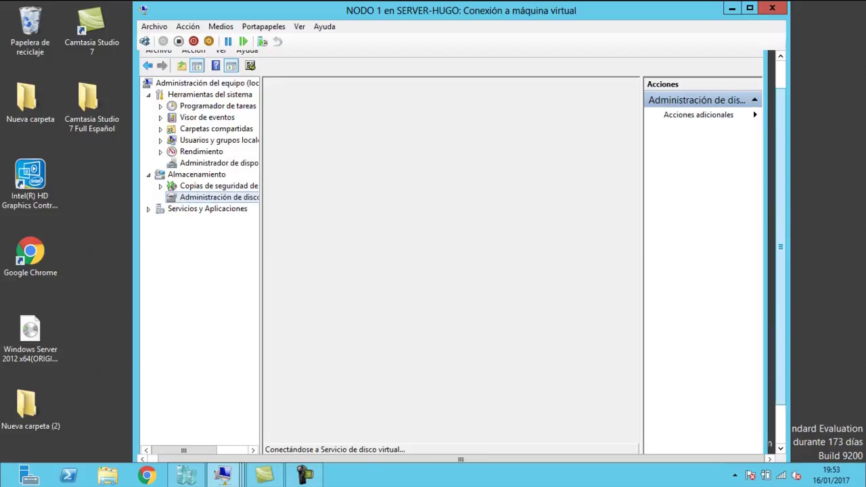
- Bring the offline 8 GB Disco 1 online in Disk Management
scroll(462, 252, "down", 1)
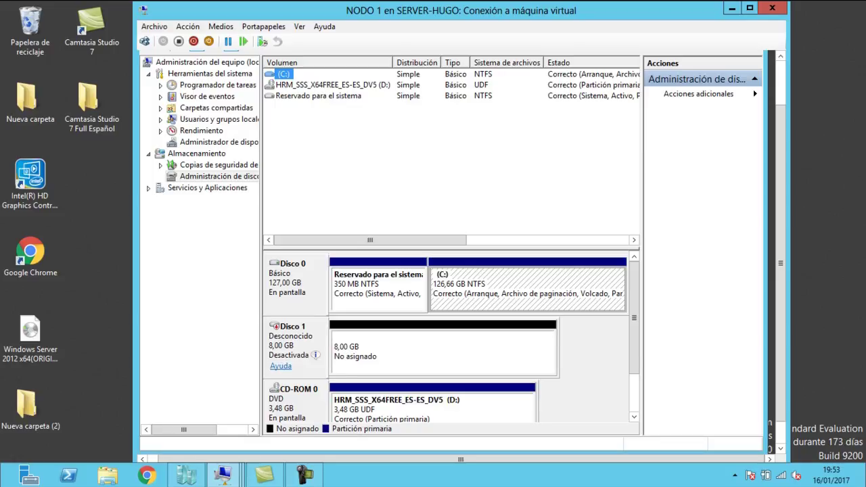
right_click(282, 345)
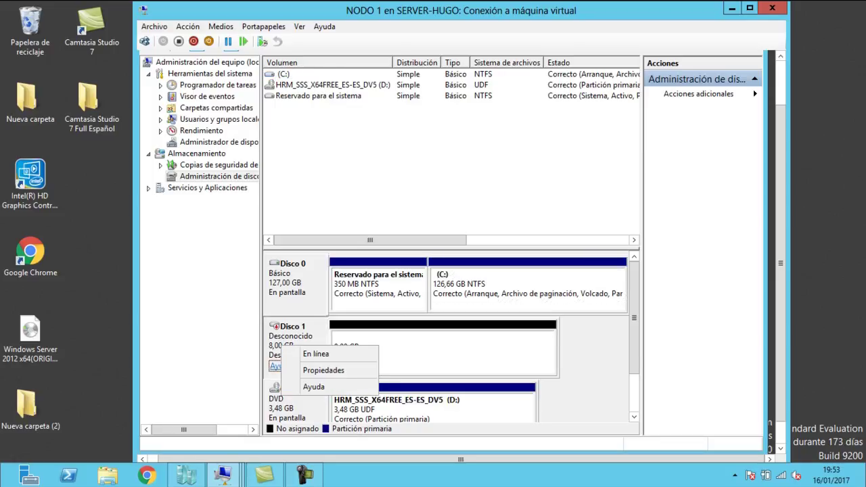
right_click(401, 348)
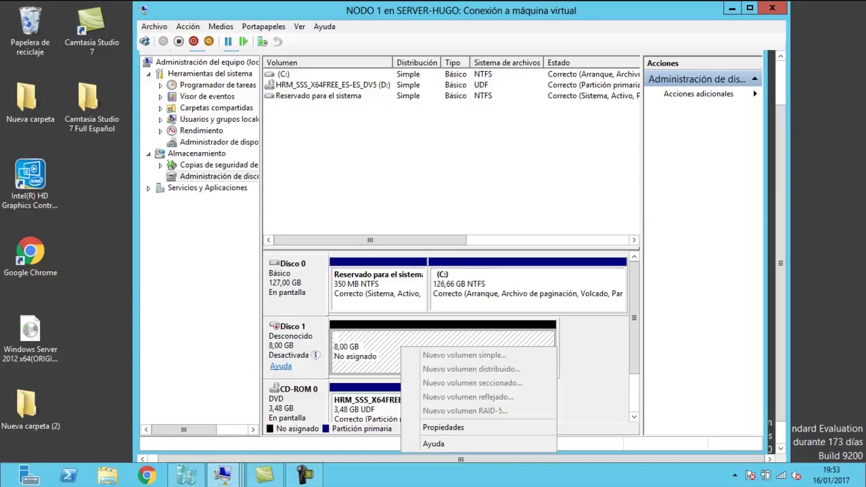
right_click(304, 346)
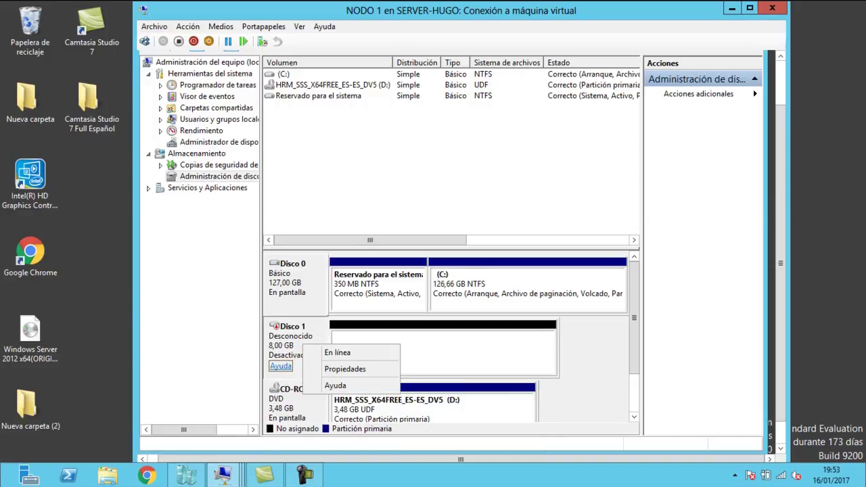
left_click(337, 352)
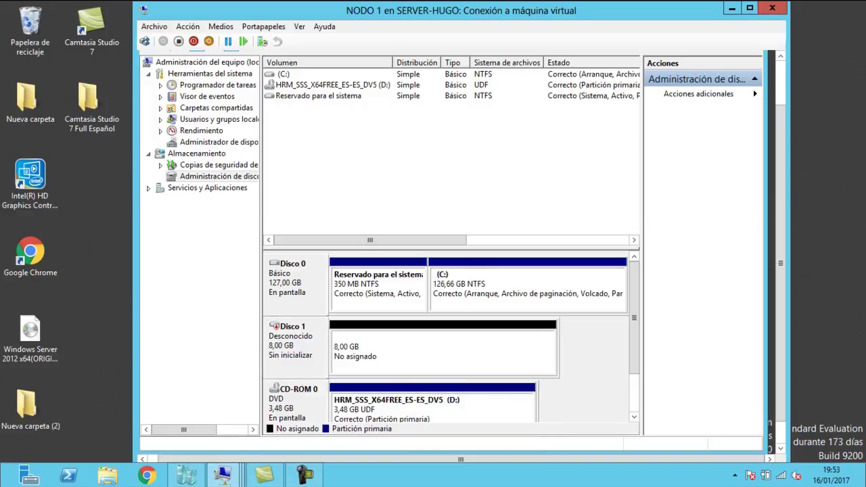
- Initialize Disco 1 with the GPT partition style
right_click(293, 352)
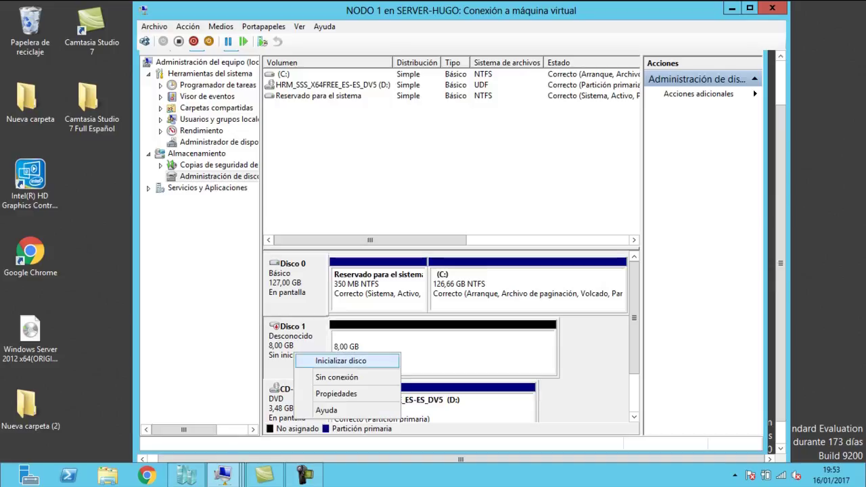
left_click(340, 360)
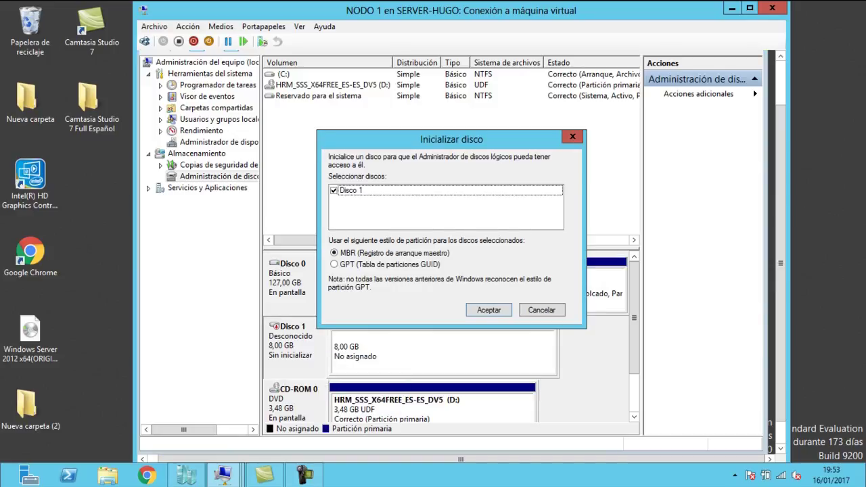
left_click(334, 265)
left_click(488, 310)
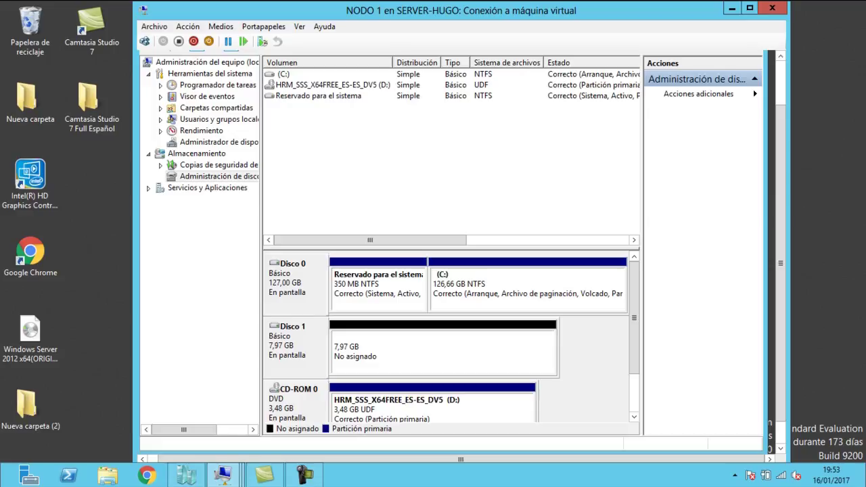
- Create an 8158 MB simple volume on Disco 1 with drive letter E:, quick-formatted as NTFS and labelled "disco compartido"
right_click(466, 358)
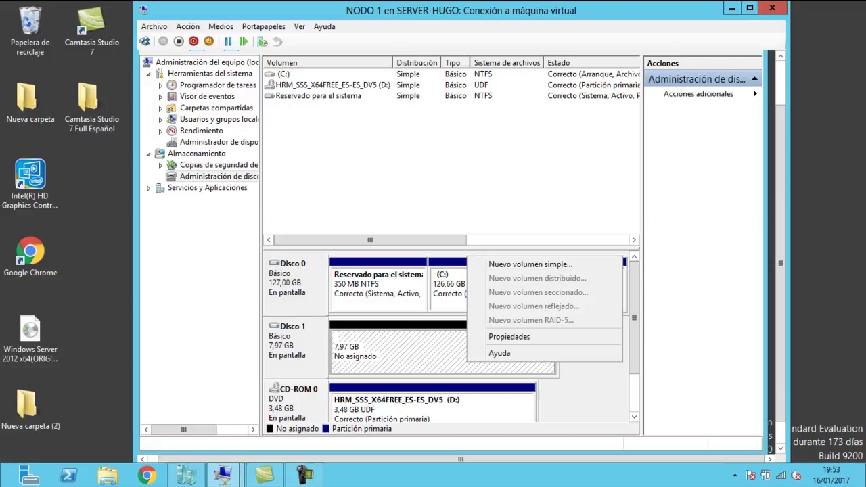
left_click(530, 264)
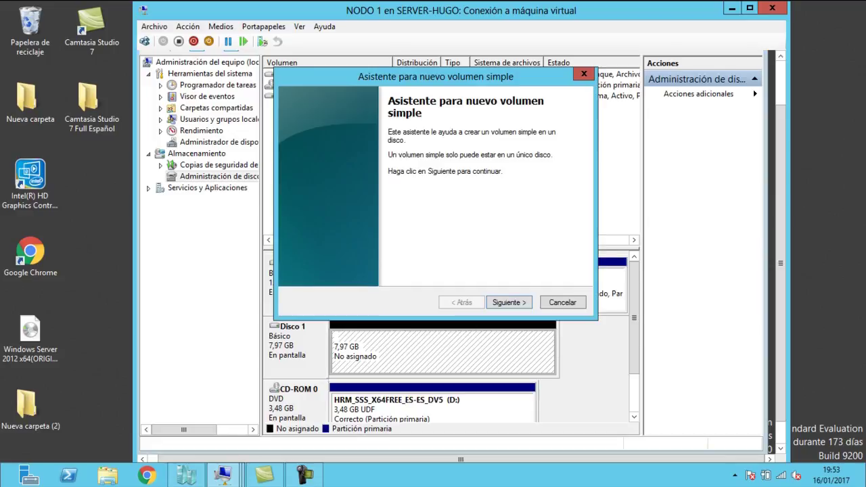
left_click(509, 302)
left_click(508, 303)
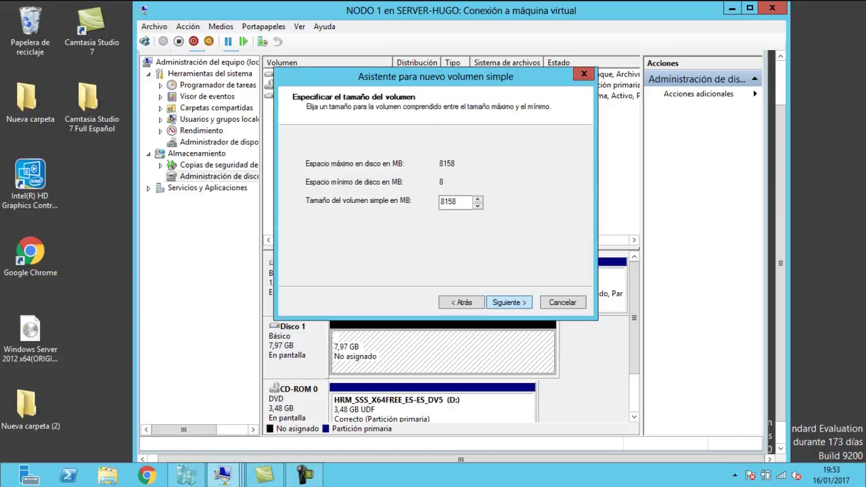
left_click(509, 302)
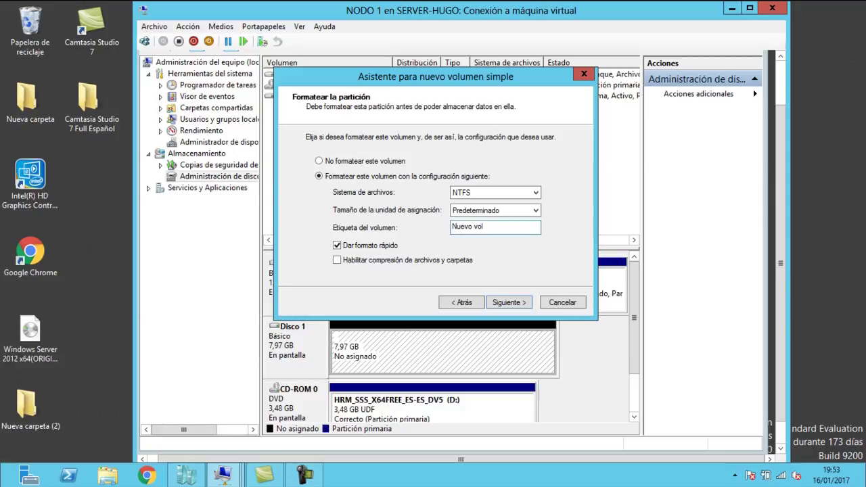
left_click_drag(486, 228, 450, 227)
type("disco compartido")
left_click(508, 303)
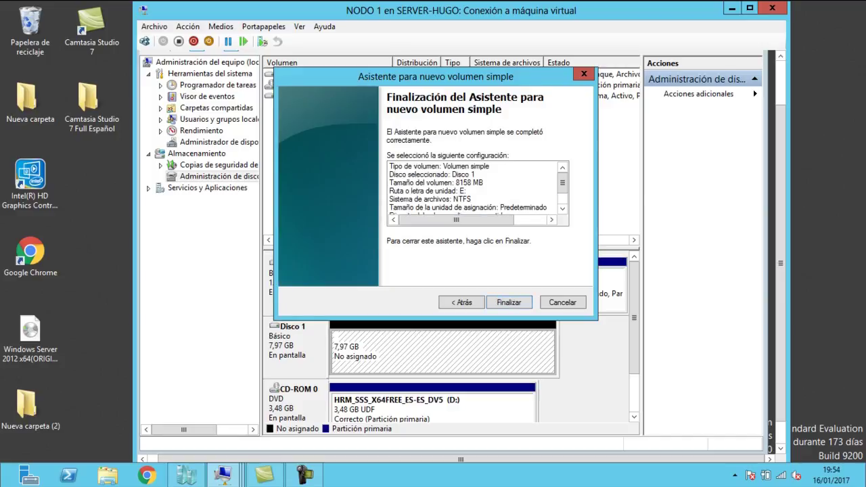
left_click_drag(562, 183, 562, 196)
left_click(509, 303)
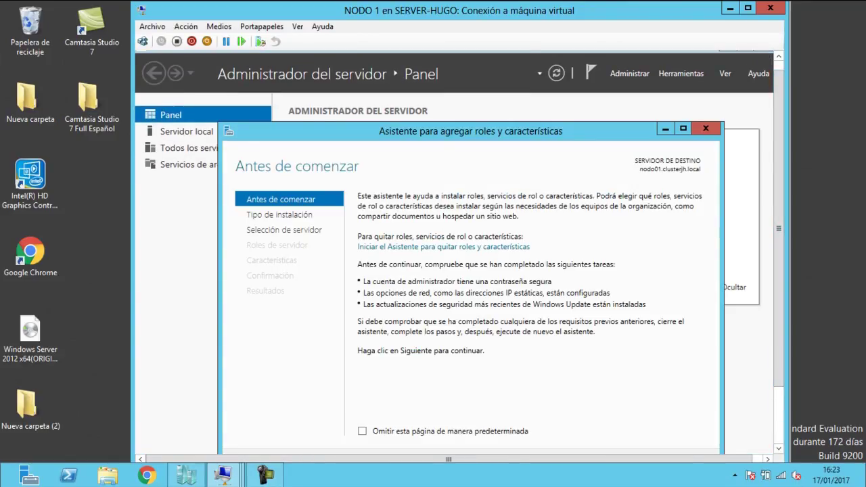
- Proceed to feature selection in the roles and features wizard, using role-based installation on nodo01.clusterjh.local without adding any roles
left_click_drag(779, 217, 778, 248)
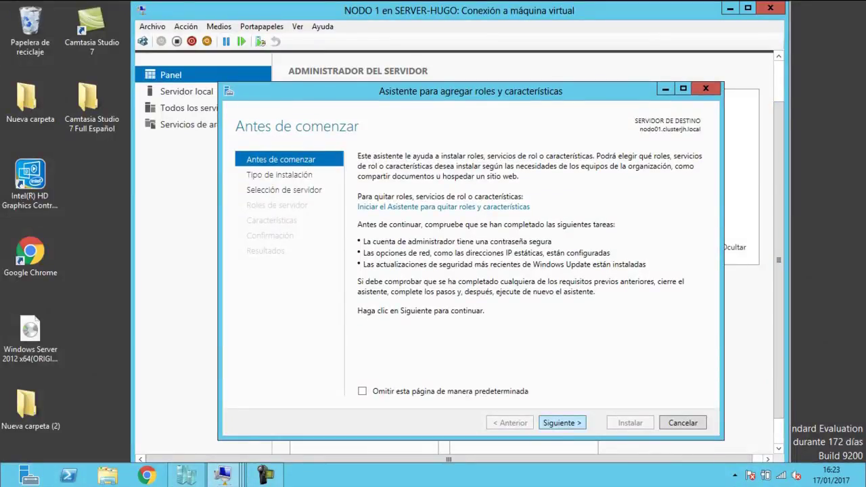
left_click(562, 422)
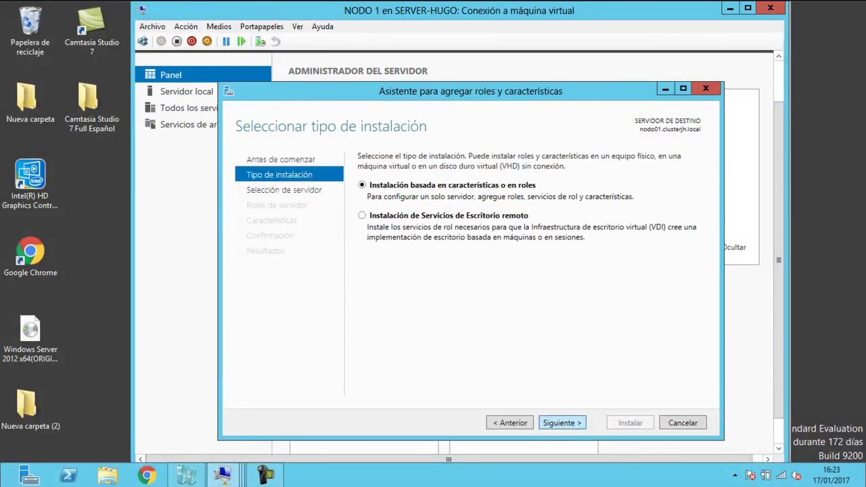
left_click(562, 423)
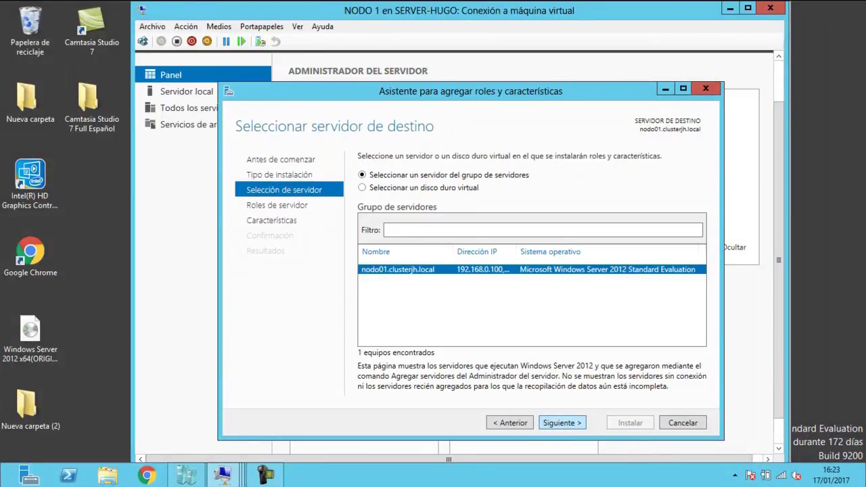
left_click(562, 422)
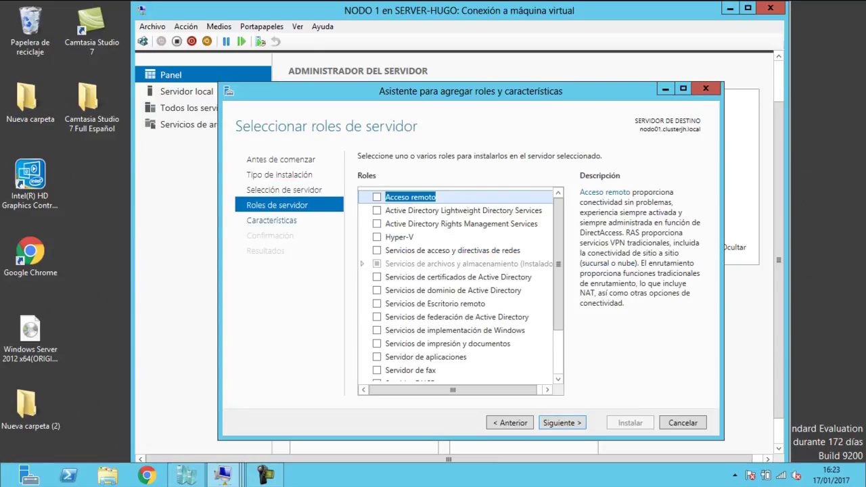
left_click(562, 423)
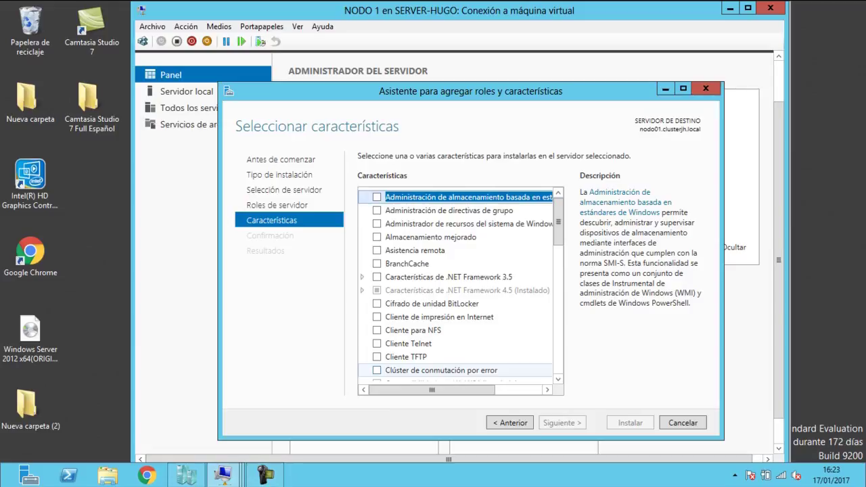
- Add the Clúster de conmutación por error feature with its management tools and start the installation on NODO 1
left_click(377, 370)
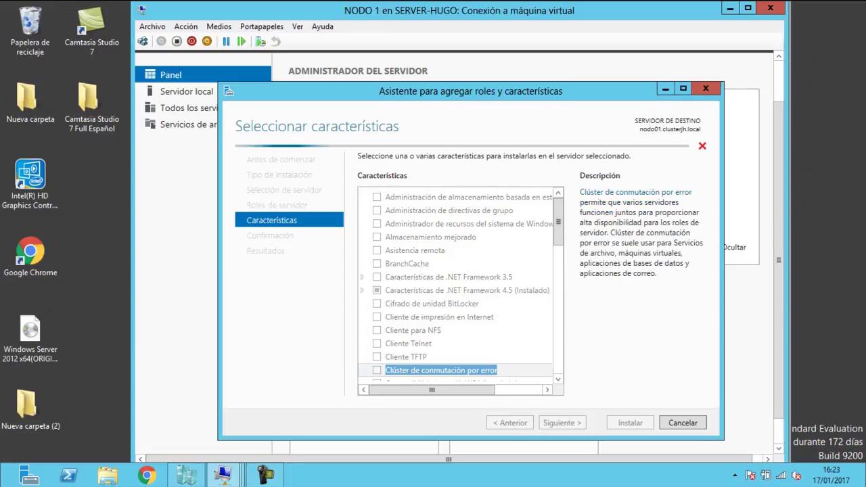
left_click(494, 372)
left_click(561, 422)
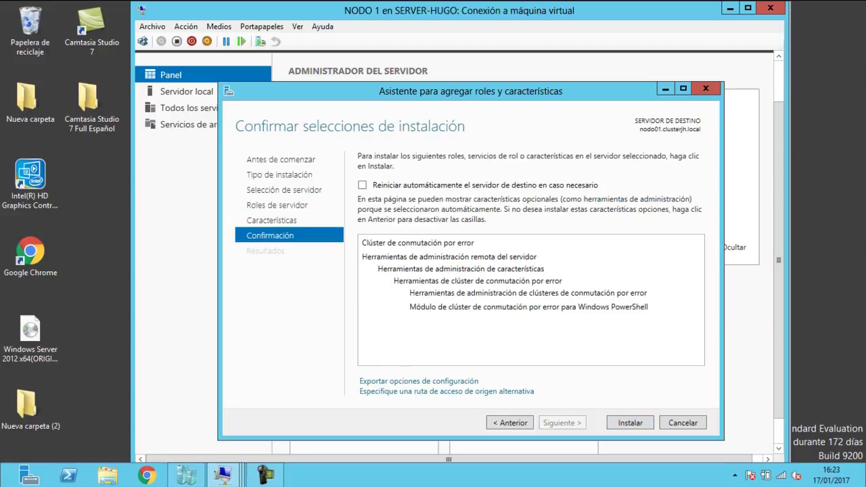
left_click(629, 422)
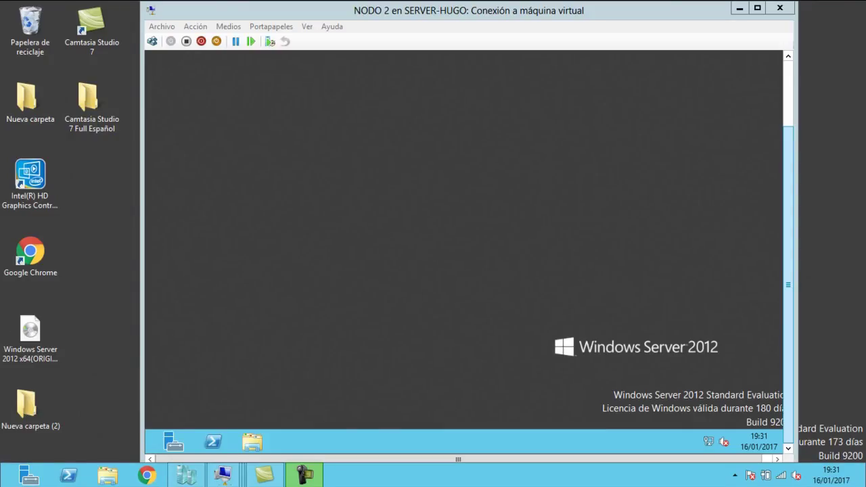
- Open the system properties of NODO 2 at the computer name settings
scroll(467, 271, "up", 1)
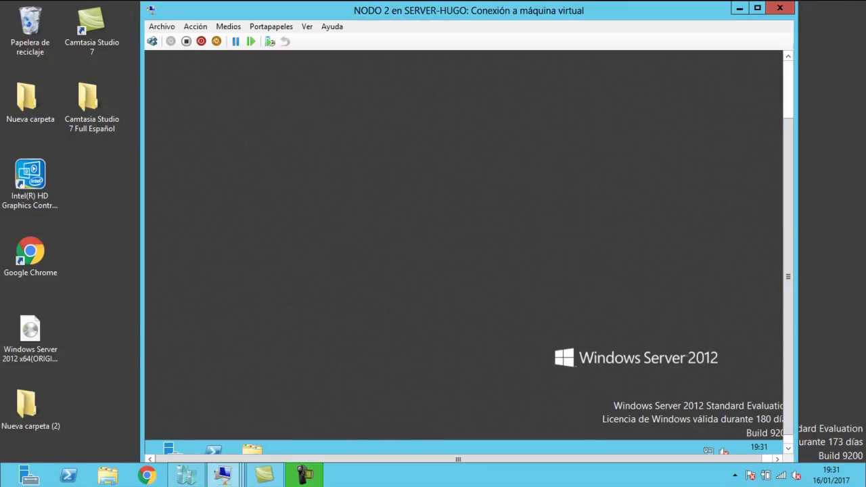
scroll(469, 286, "down", 1)
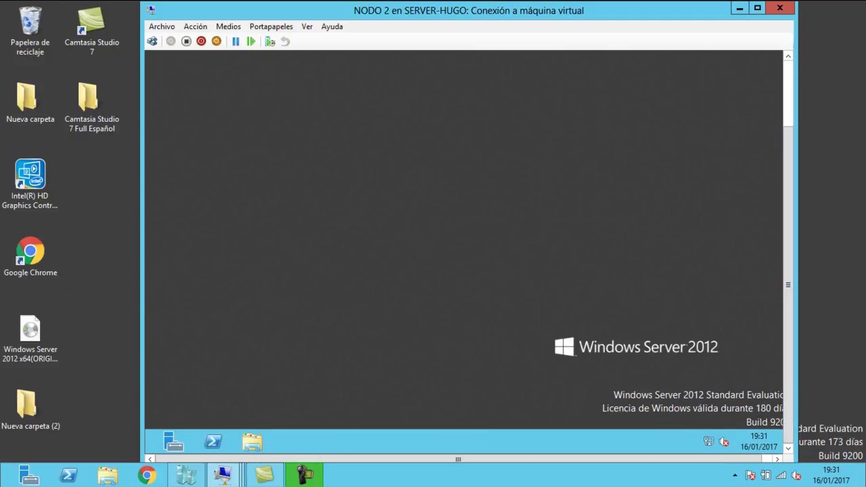
key("super")
right_click(257, 203)
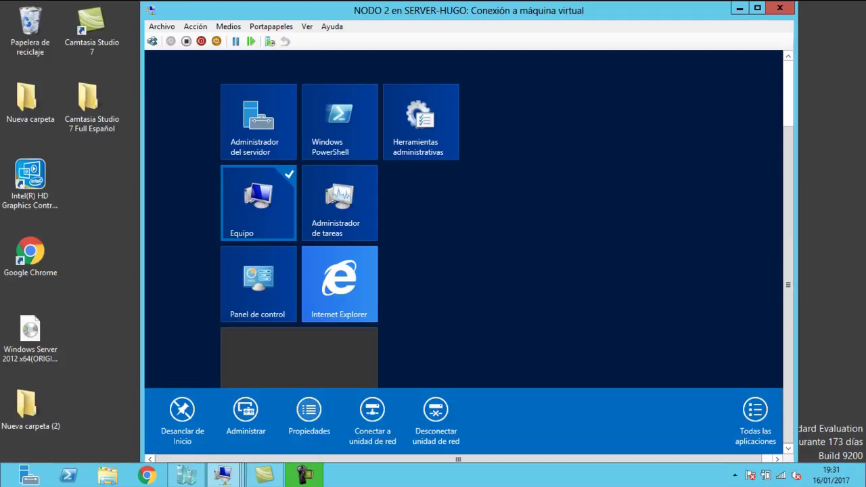
key("Escape")
key("Escape")
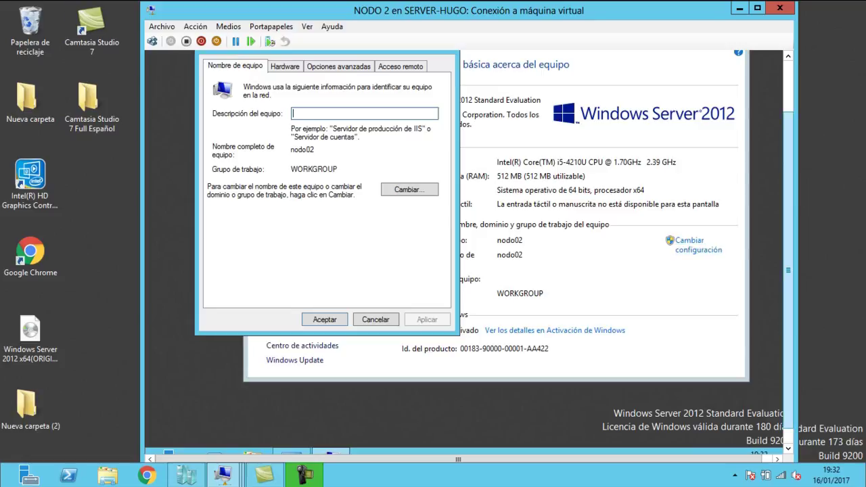
- Change NODO 2's membership from workgroup to the domain clusterjh.local and submit the change
left_click(409, 212)
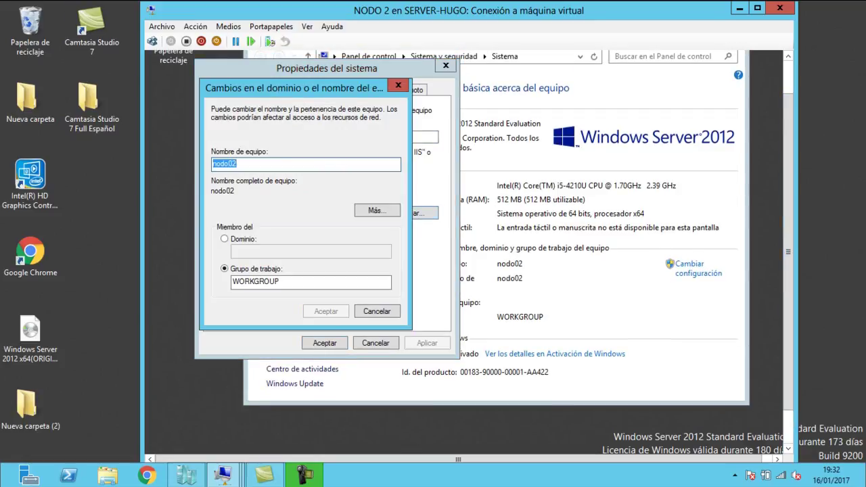
left_click(223, 239)
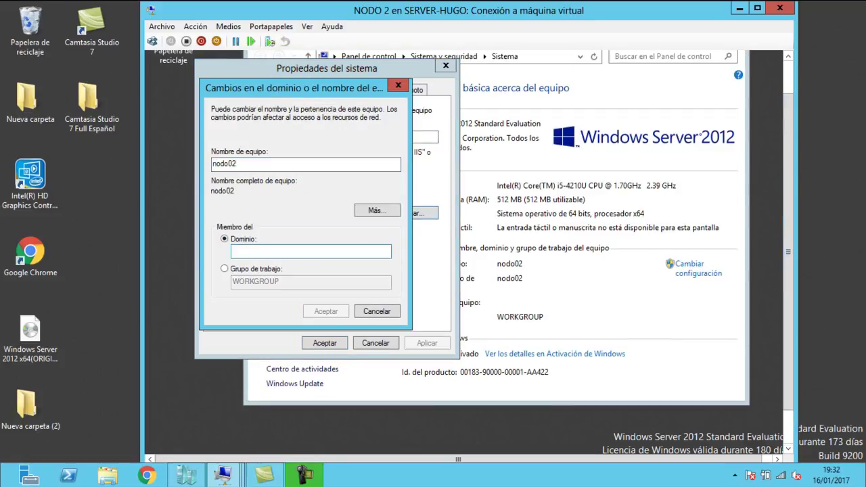
type("cluster")
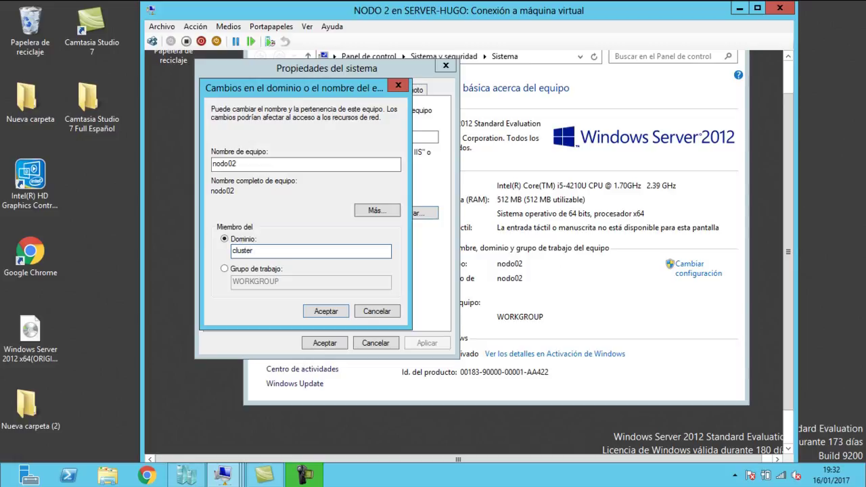
type("jh.local")
key("Return")
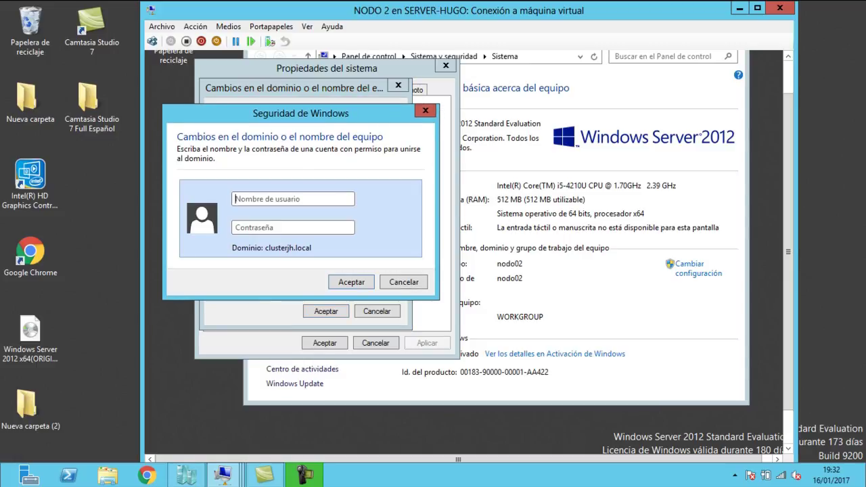
- Authorize the domain join with the administrador account and its password
type("admi")
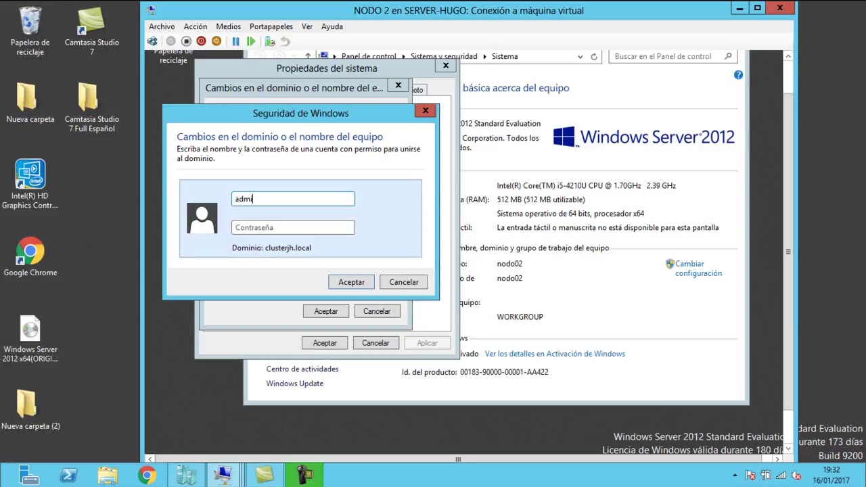
type("nistrador")
key("Tab")
type("*********")
key("Return")
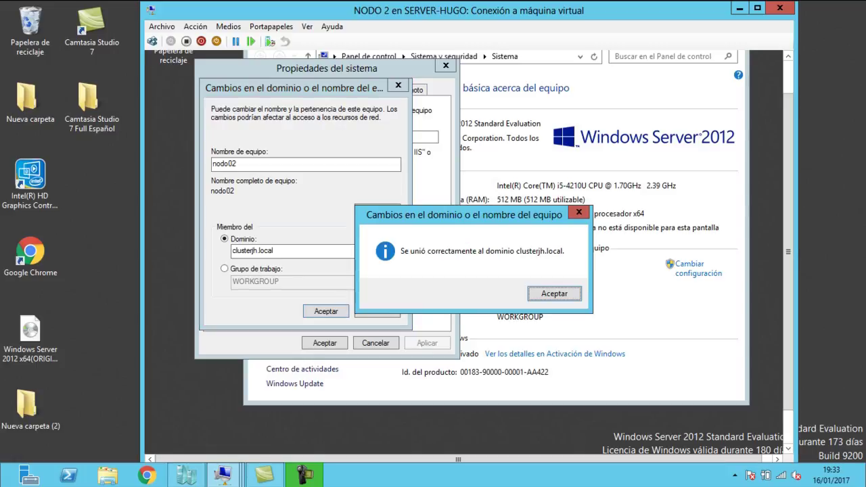
- Acknowledge the domain join, close the system properties and restart NODO 2 immediately
key("Return")
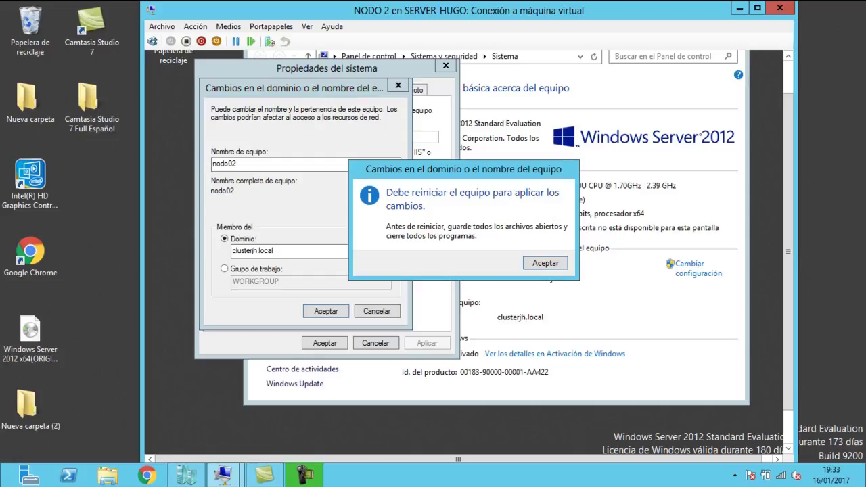
key("Return")
key("Return")
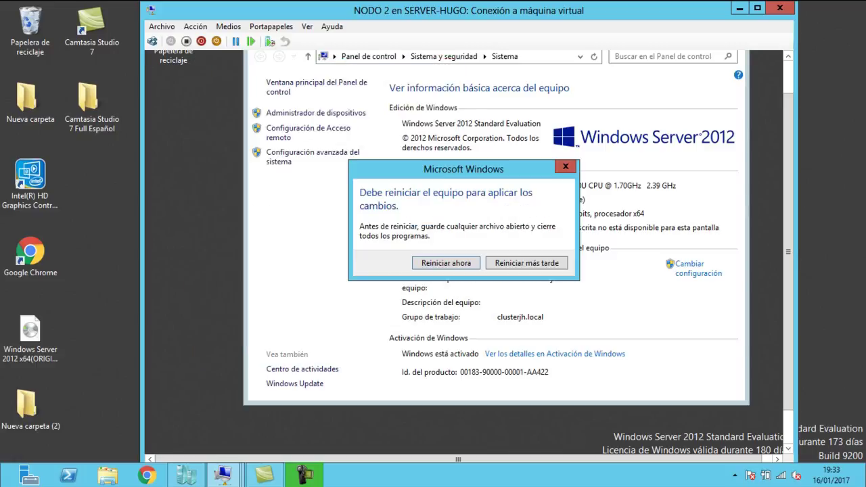
key("Return")
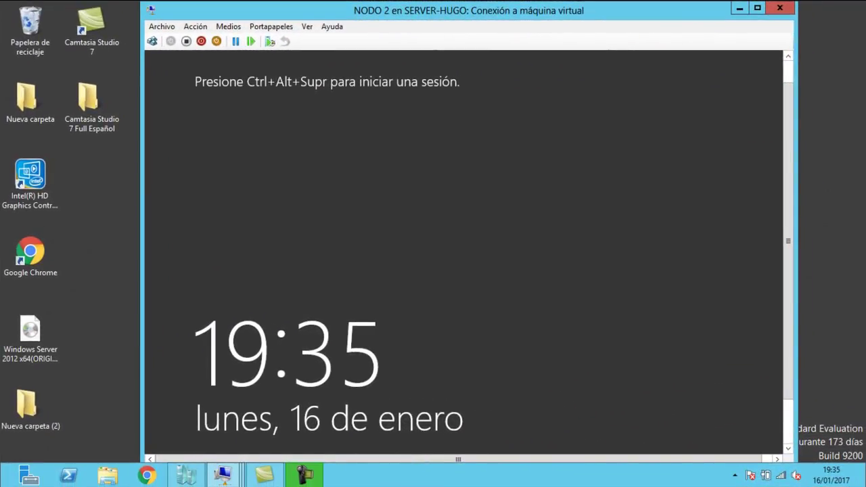
- Sign in to NODO 2 as another user with the domain account CLUSTERJH\administrador and its password
left_click(152, 41)
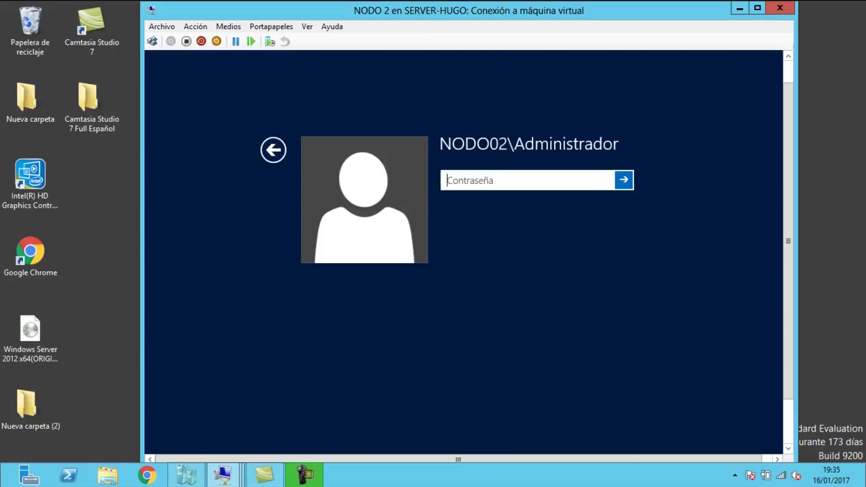
left_click(273, 149)
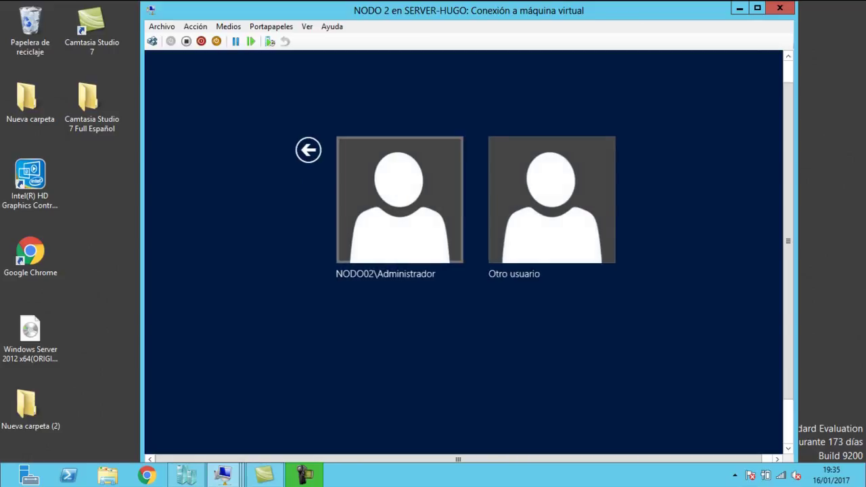
left_click(551, 200)
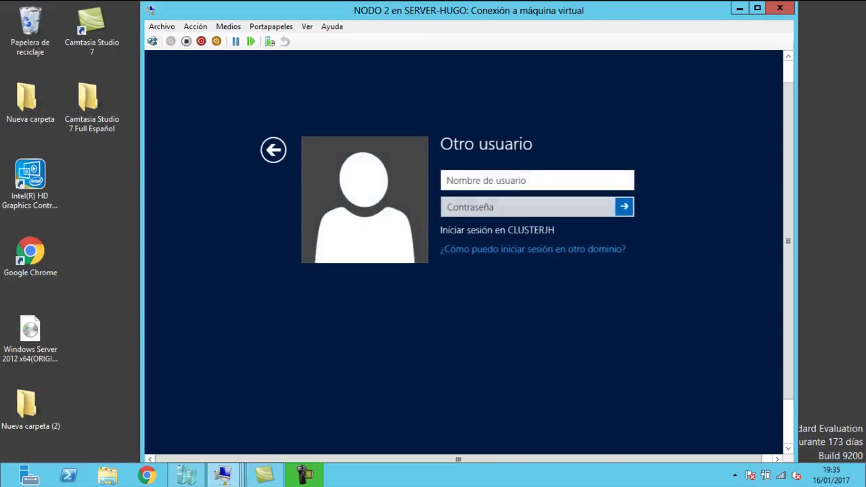
type("CLUSTE")
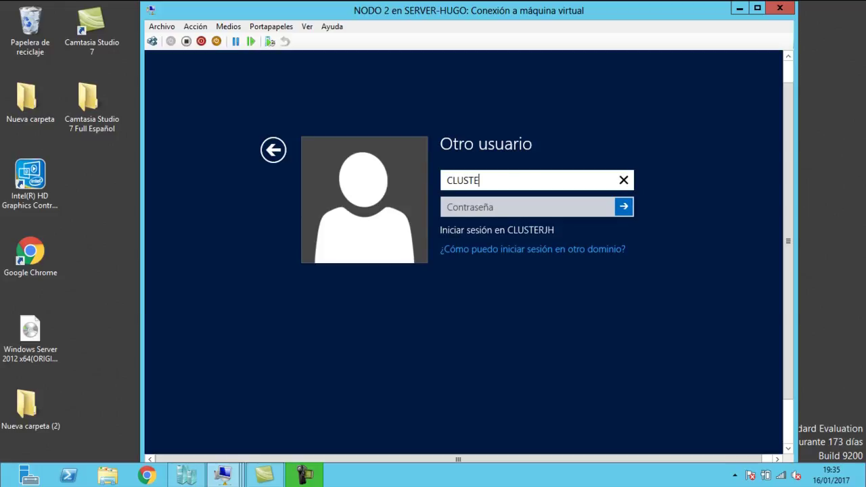
type("RJH\\administrador")
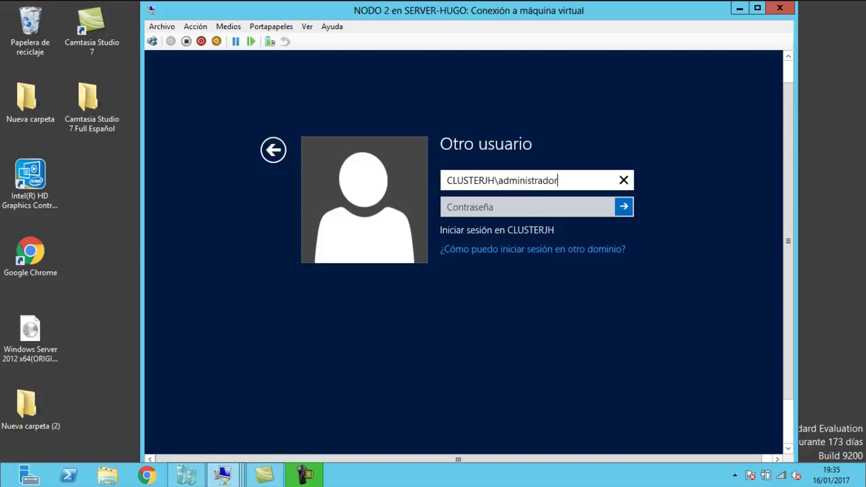
key("Tab")
type("••••••••••")
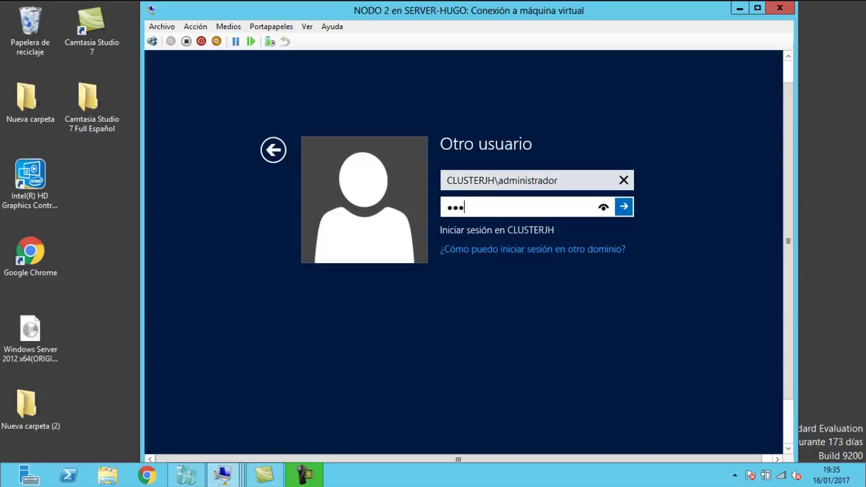
key("Return")
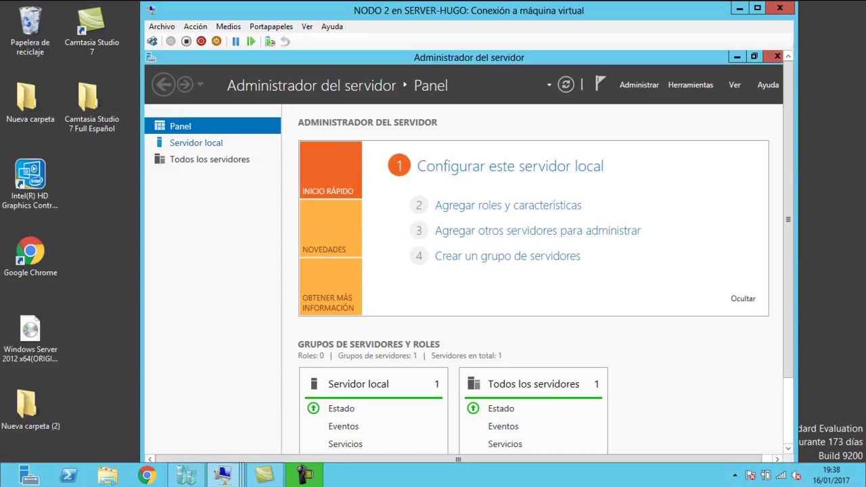
- Open the iSCSI initiator on NODO 2 and have the Microsoft iSCSI service started automatically
left_click(196, 142)
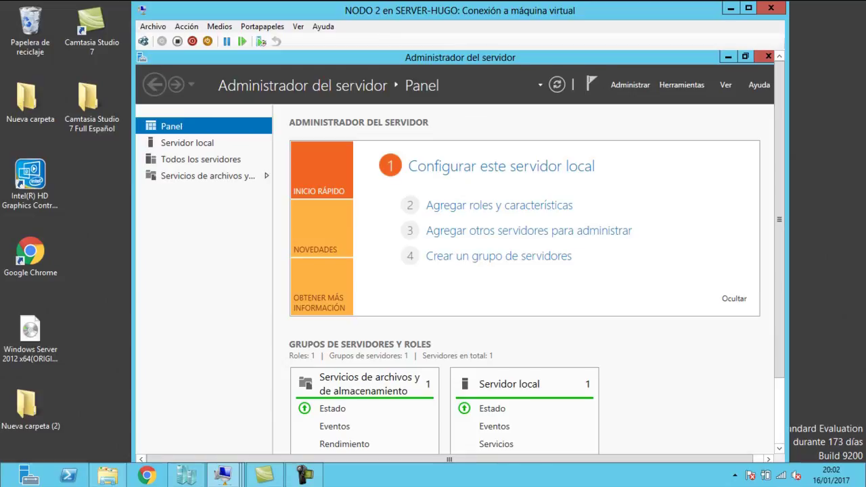
left_click(681, 85)
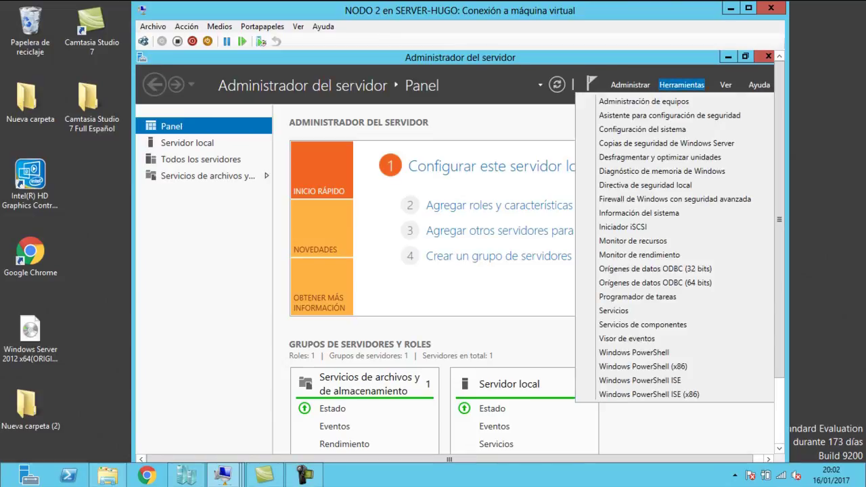
left_click(623, 227)
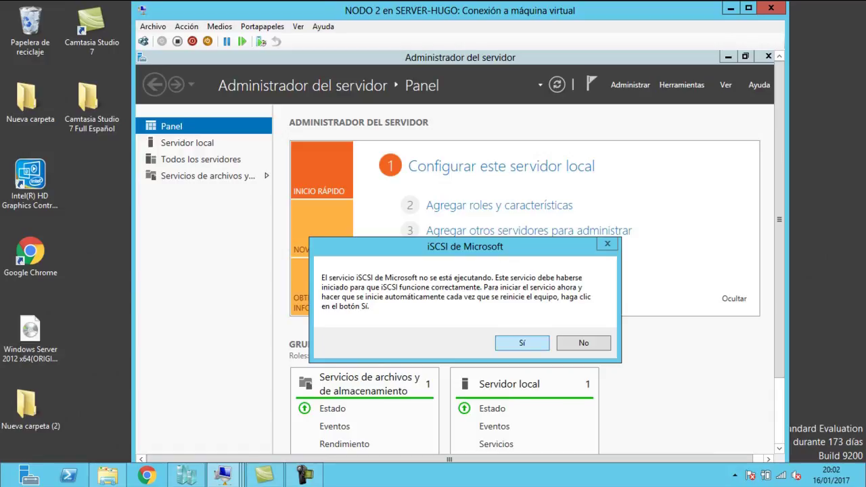
key("Return")
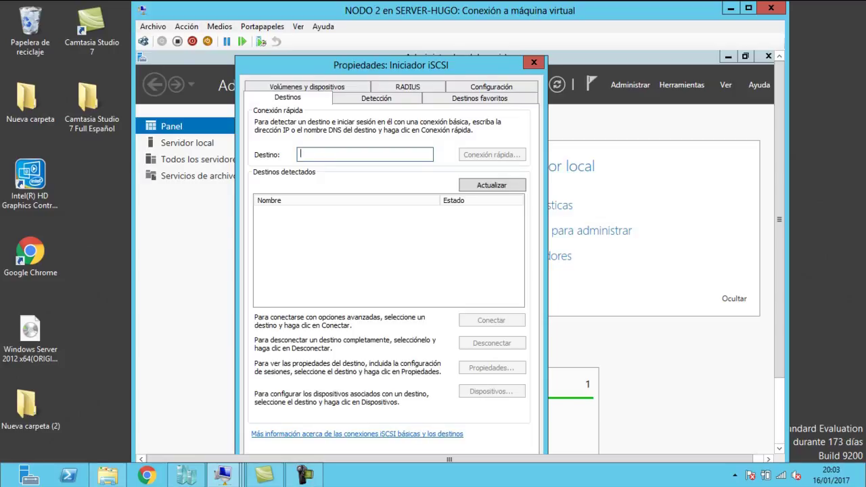
- Quick-connect the iSCSI initiator to the target at 192.168.10.100 and close its properties
type("192.1")
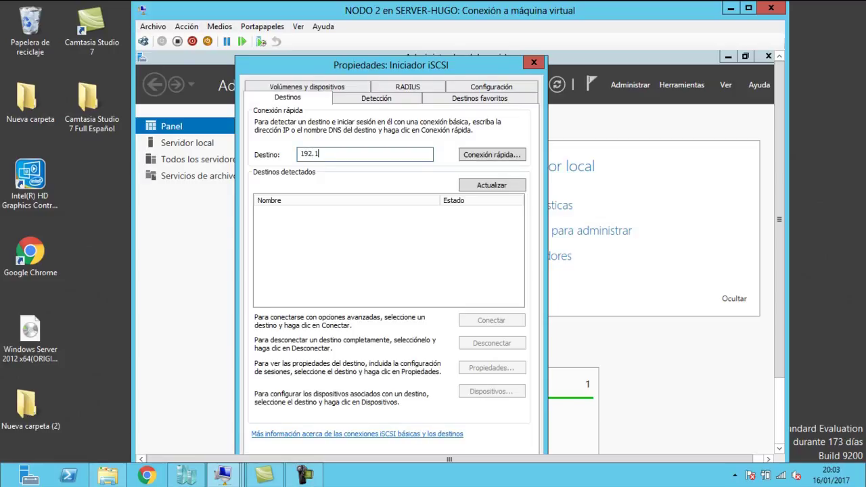
type("68.10.100")
key("Tab")
key("Return")
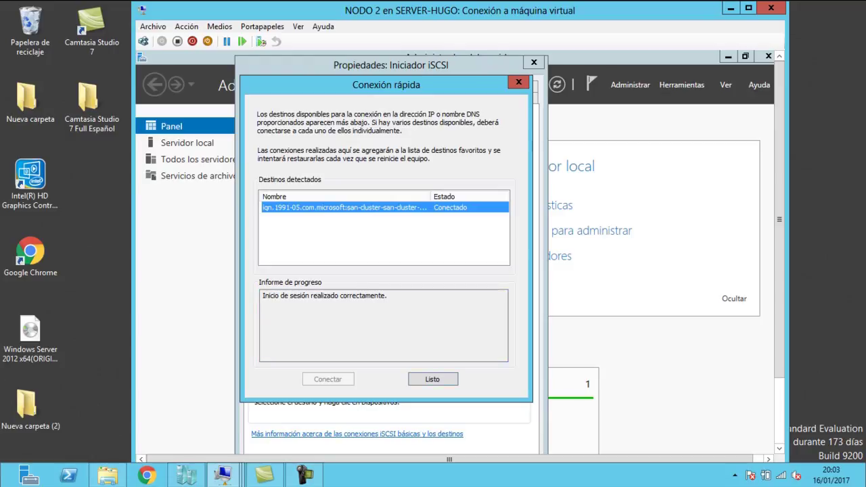
key("Return")
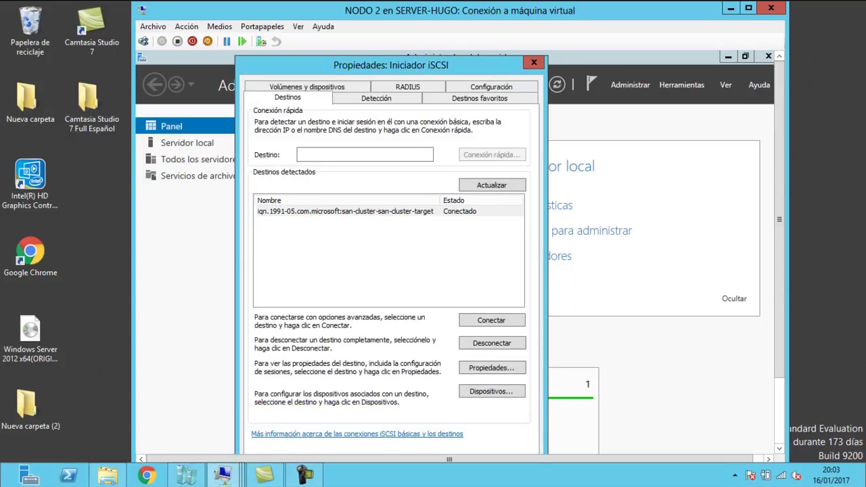
left_click(345, 211)
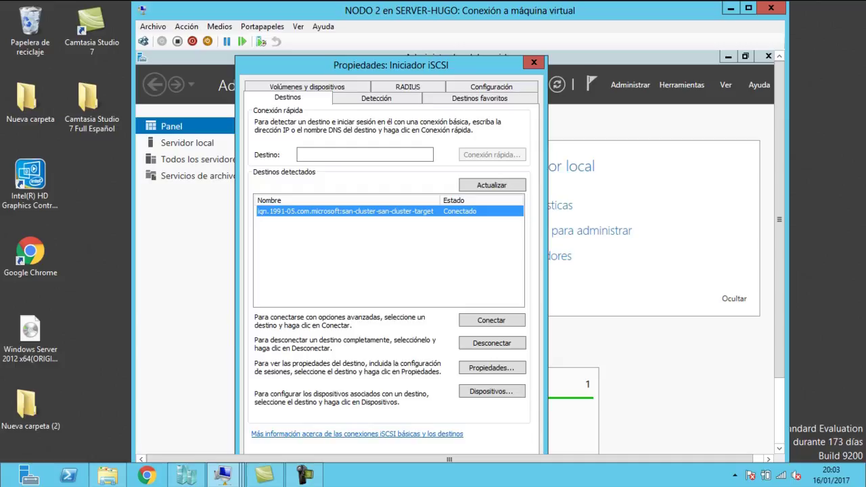
left_click_drag(779, 219, 779, 284)
left_click(412, 409)
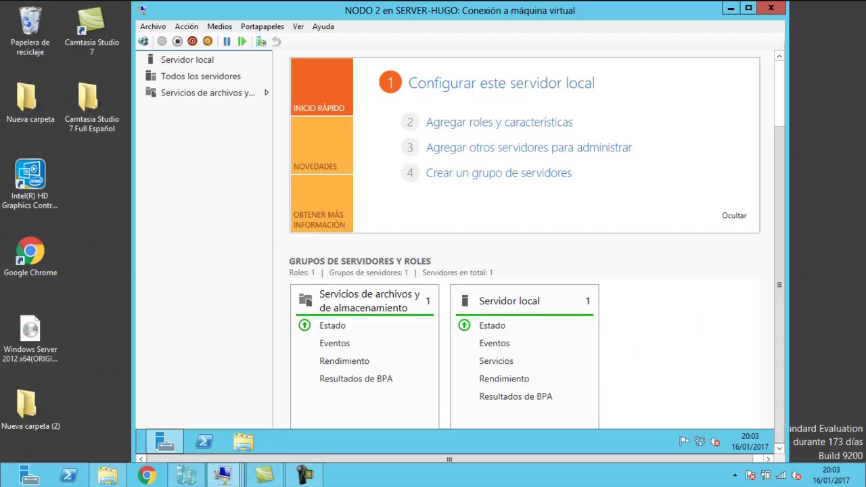
- Close the server manager on NODO 2 and open Administración de equipos
left_click_drag(779, 285, 779, 217)
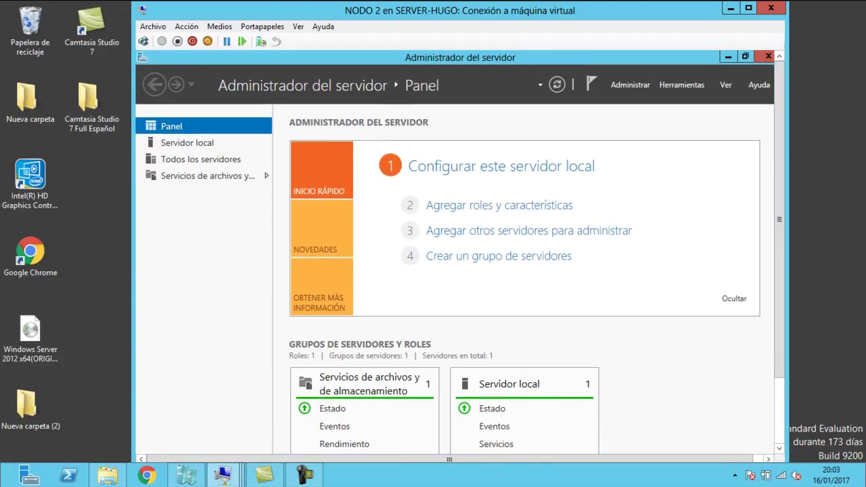
left_click(768, 56)
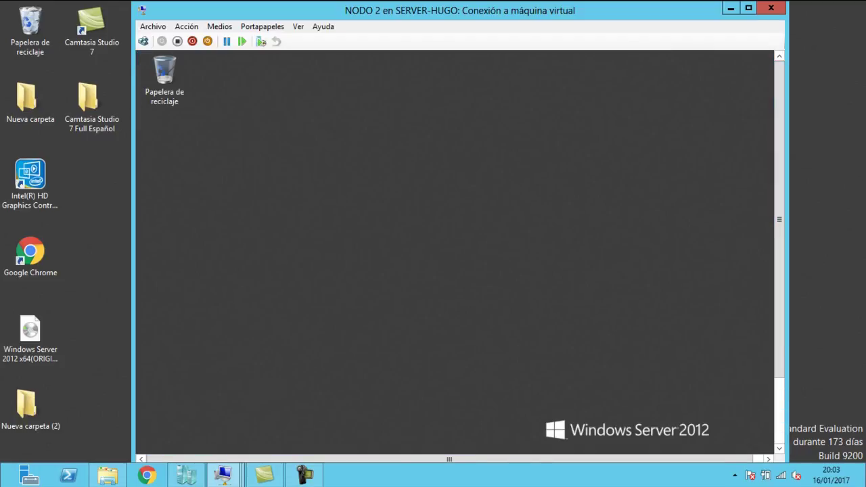
key("super")
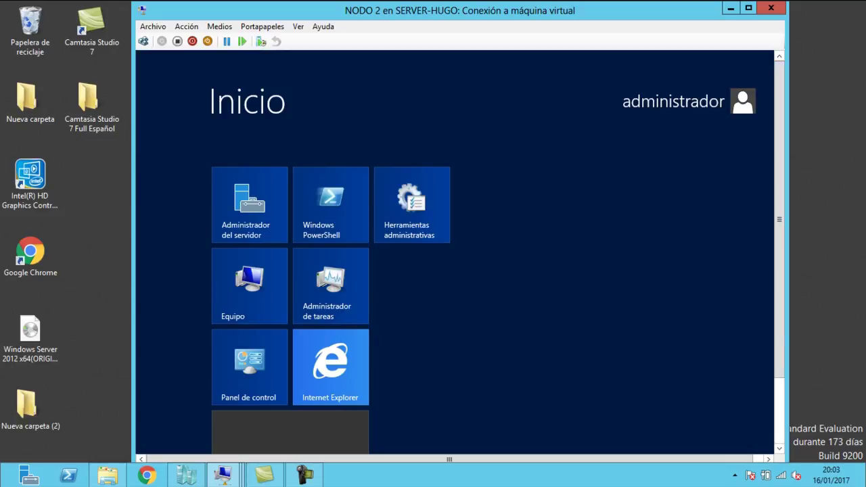
type("ad")
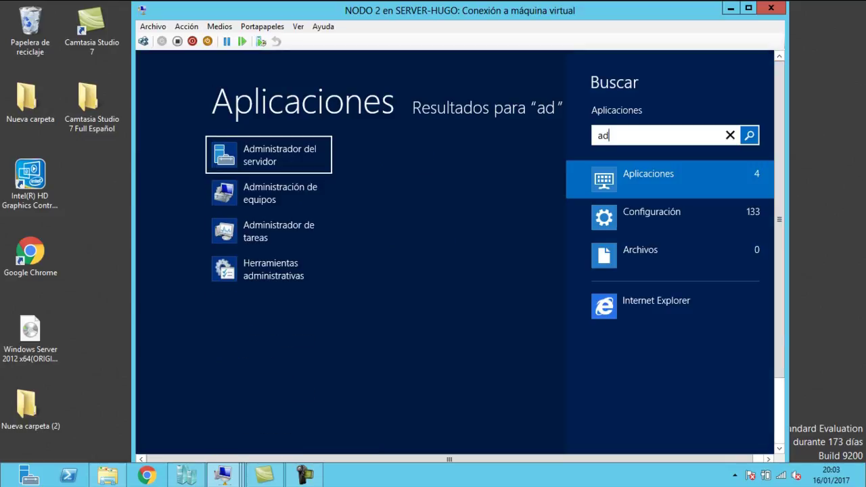
key("Return")
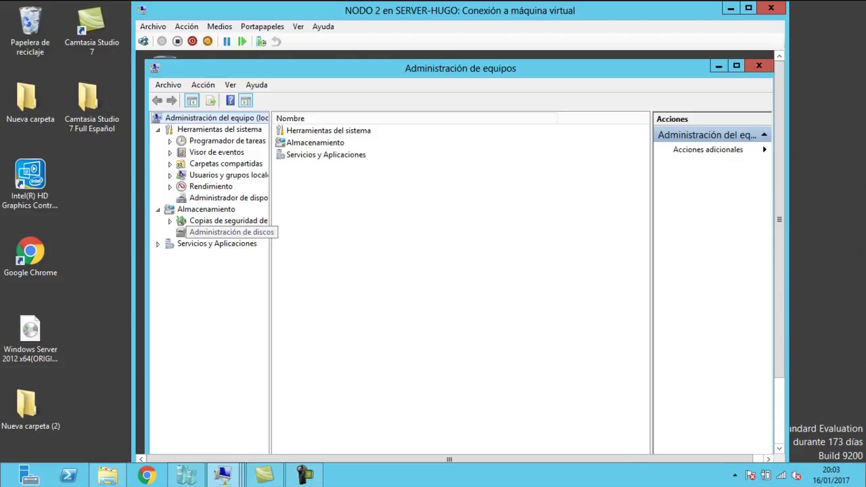
- Bring the 7,97 GB Disco 1 online in the disk management of NODO 2
left_click(224, 232)
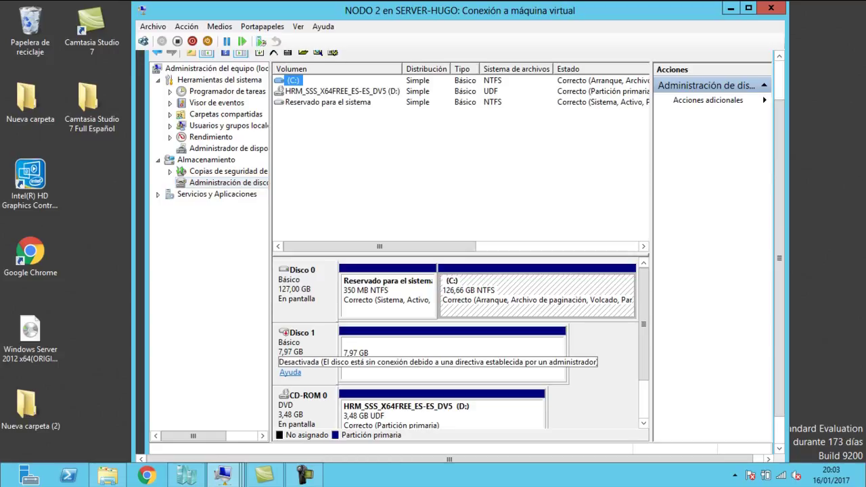
right_click(302, 357)
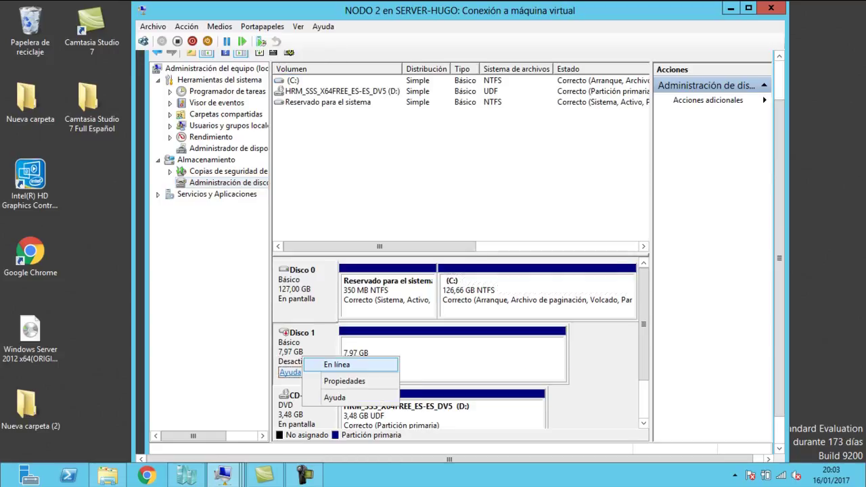
left_click(336, 365)
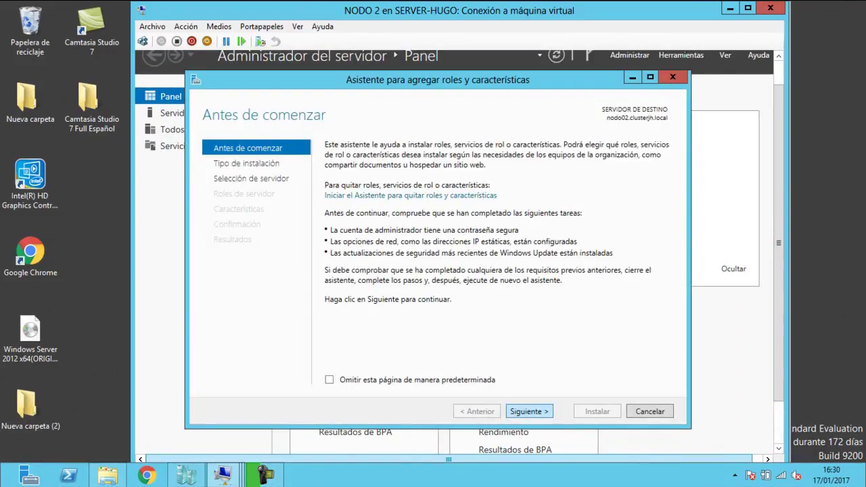
- Prepare a role-based installation on nodo02.clusterjh.local, adding no server roles, and continue to the feature selection
key("Return")
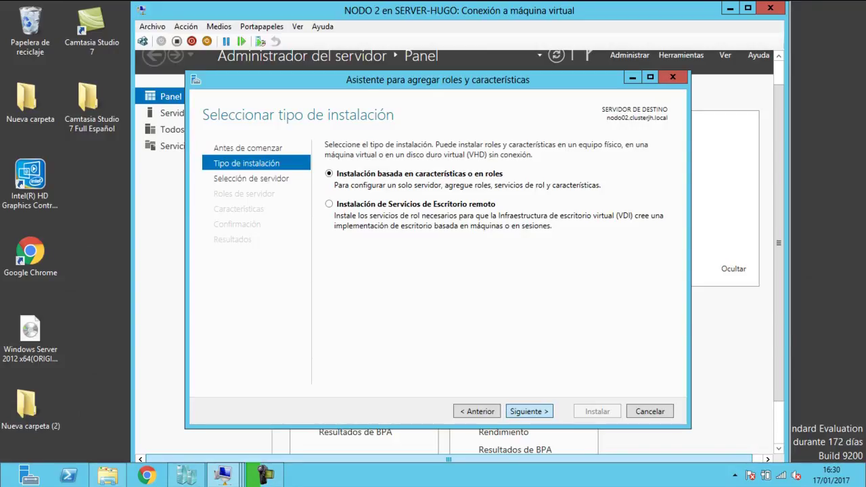
key("Return")
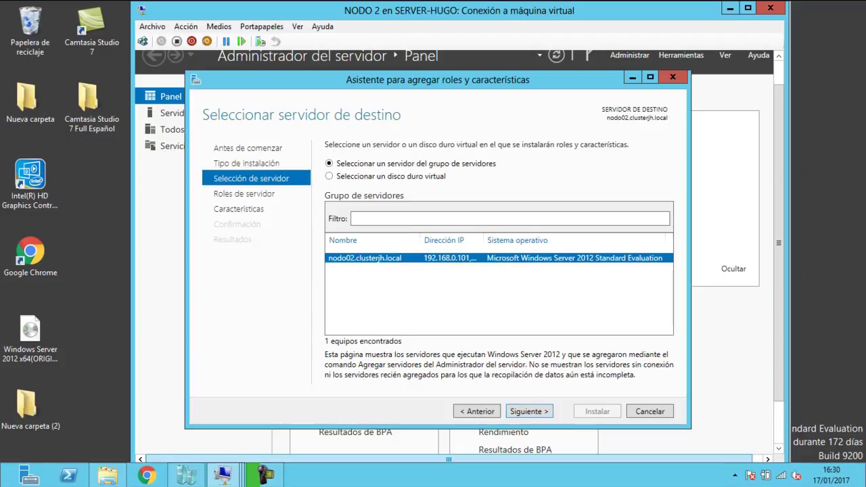
key("Return")
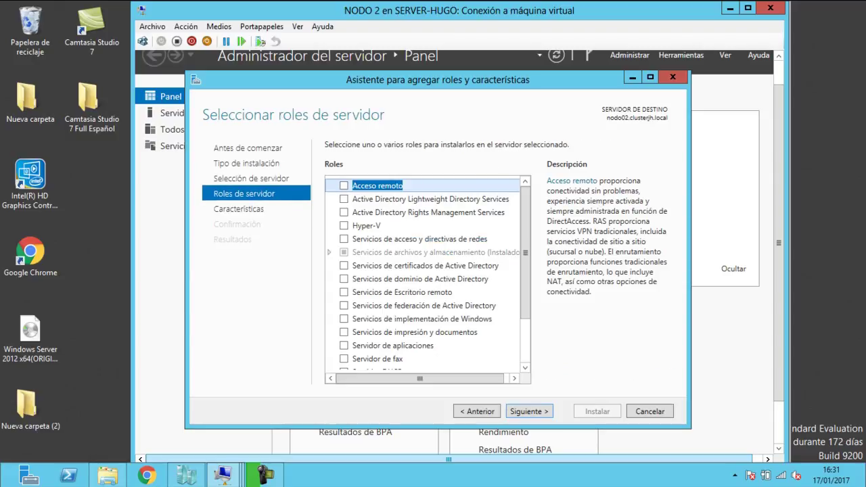
key("Return")
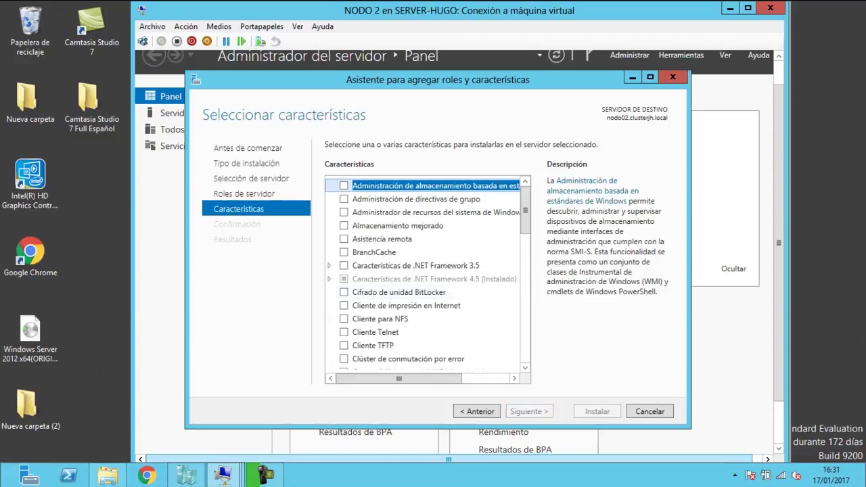
- Install the Clúster de conmutación por error feature with its management tools on NODO 2 and close the wizard
left_click(408, 359)
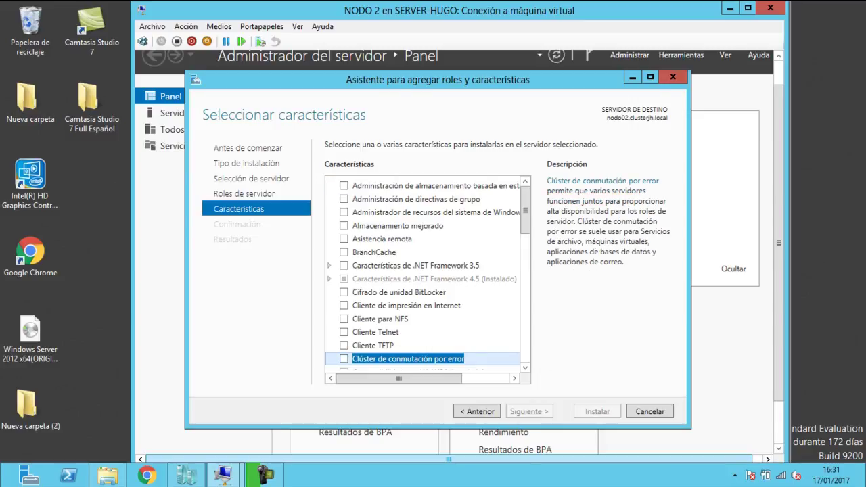
key("space")
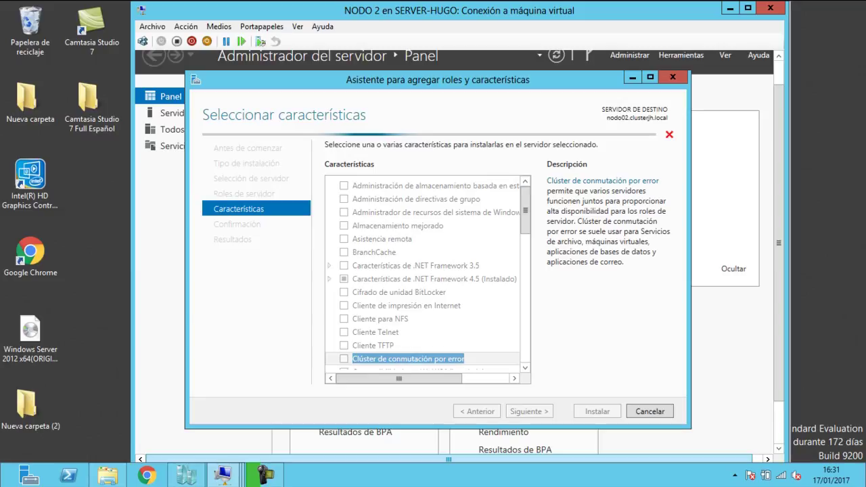
key("Return")
key("Return")
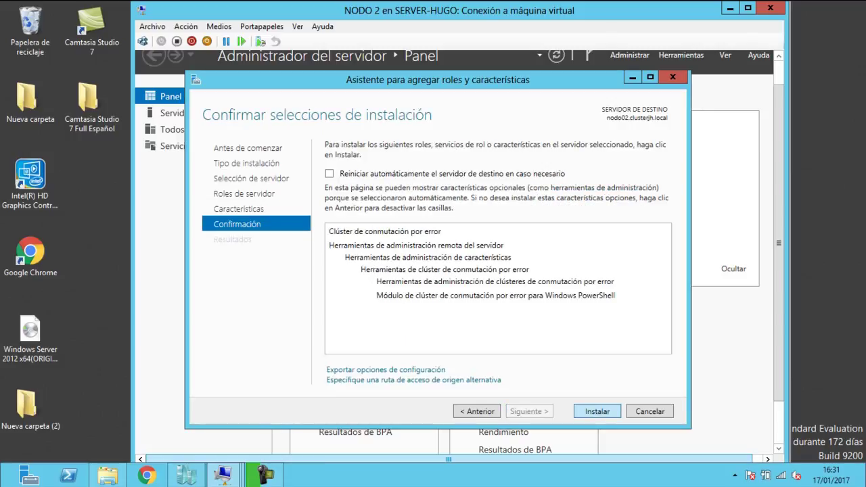
key("Return")
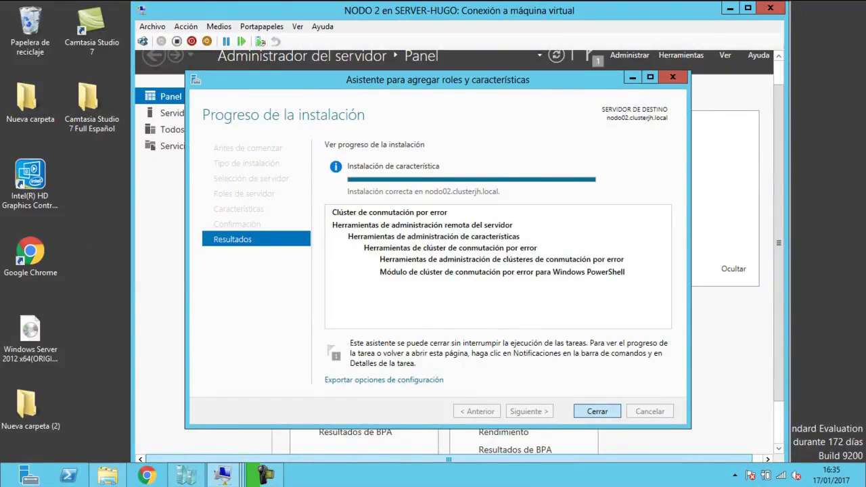
key("Return")
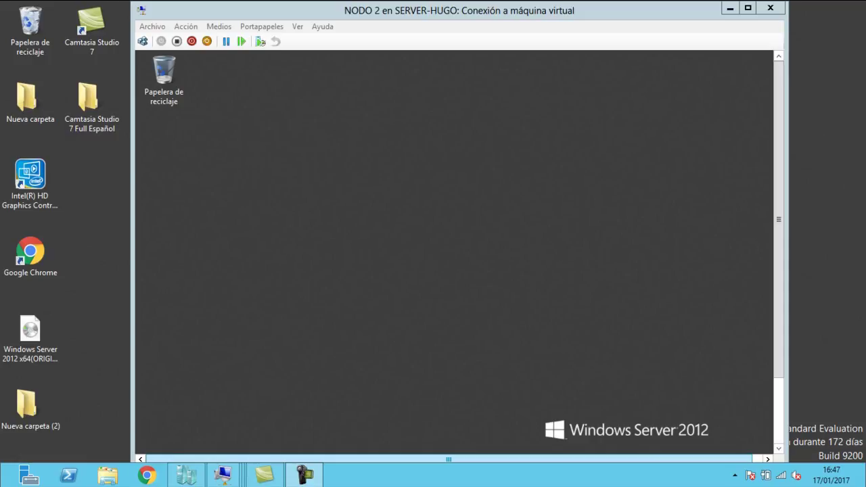
- Open the failover cluster manager from the server manager on NODO 2 and begin validating a configuration
left_click_drag(779, 219, 778, 285)
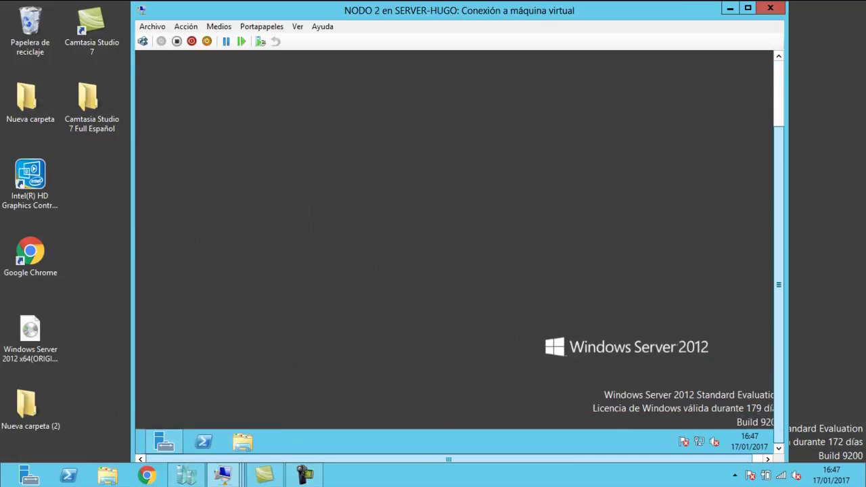
left_click(164, 441)
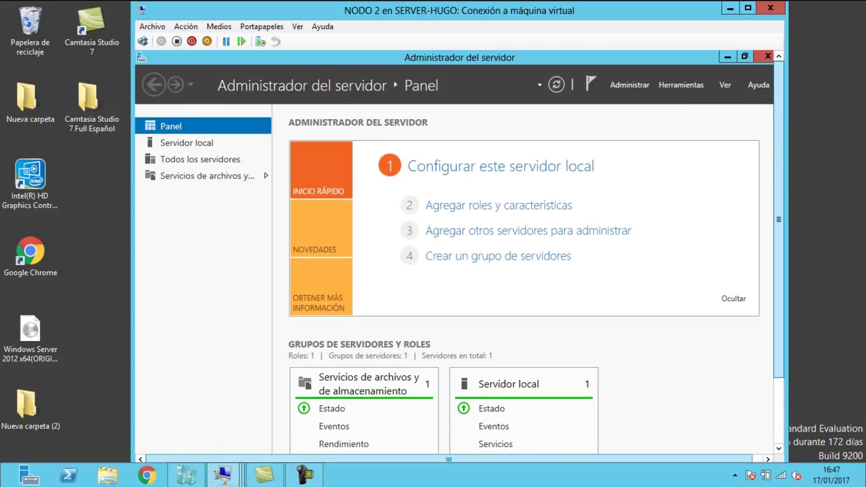
left_click(680, 84)
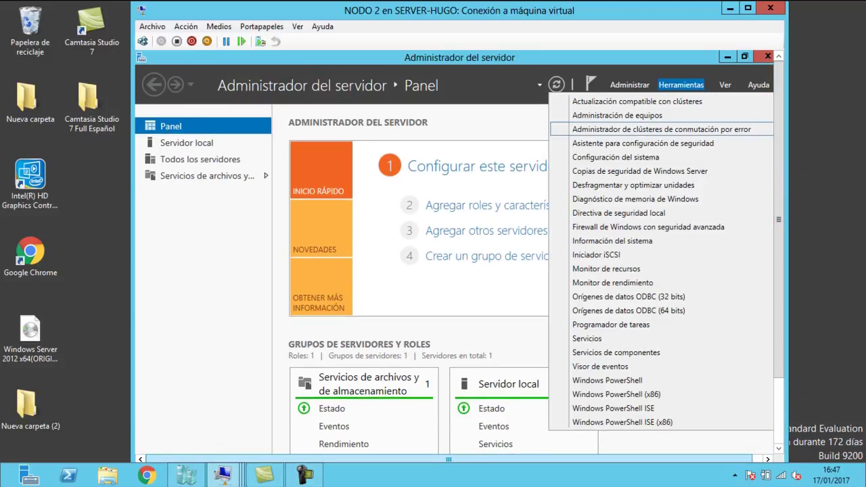
left_click(662, 129)
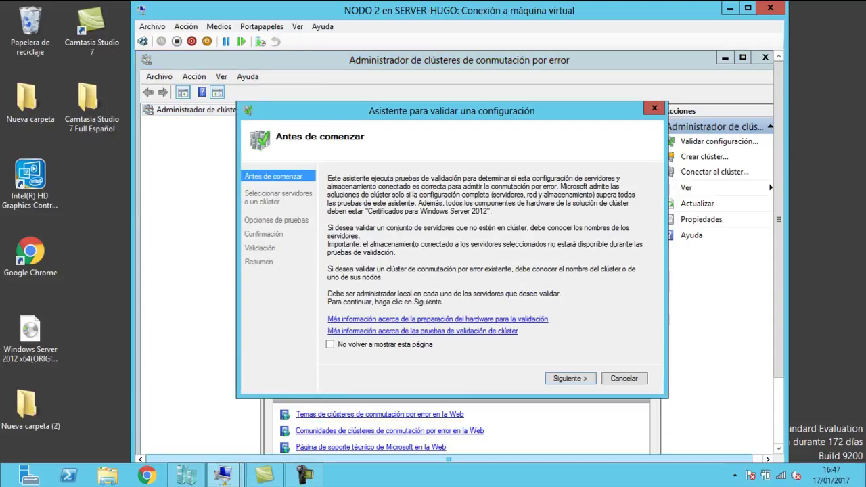
key("Return")
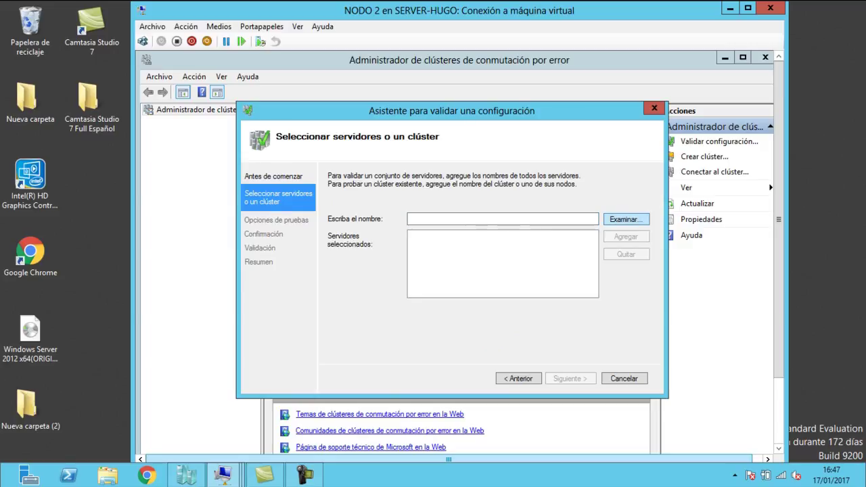
- Find the computers in clusterjh.local and add NODO01 and NODO02 as the servers to validate
left_click(626, 219)
left_click(322, 268)
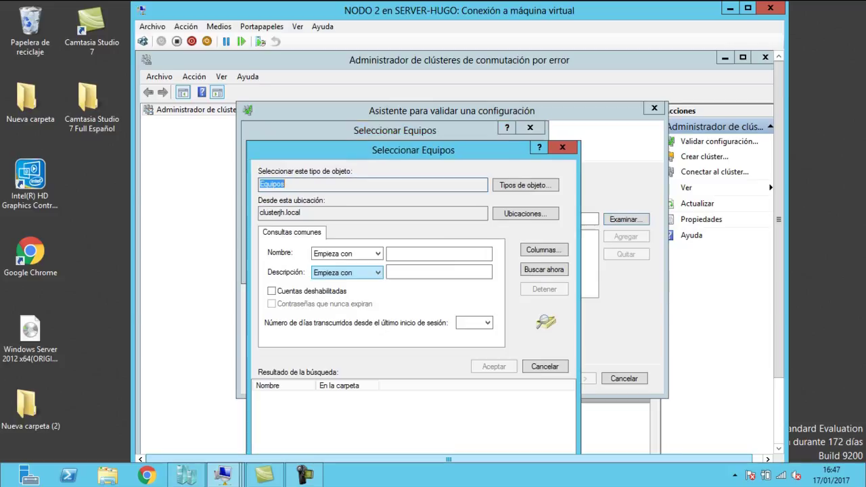
left_click_drag(479, 154, 489, 116)
left_click(553, 232)
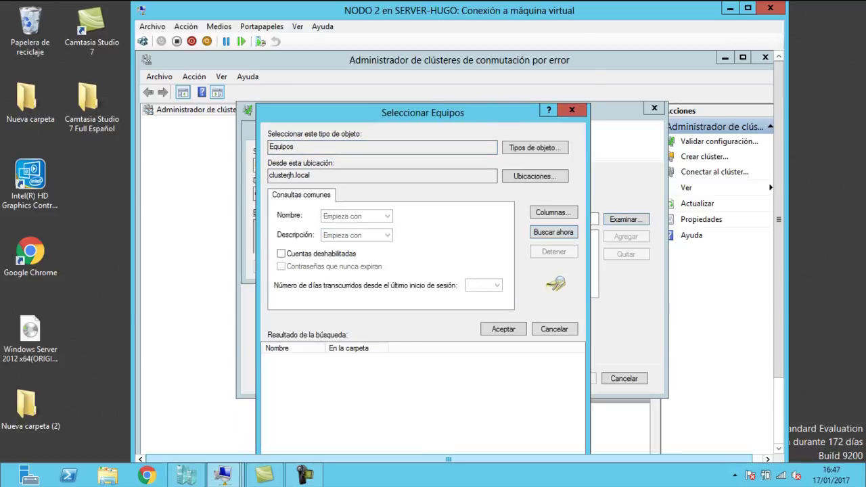
left_click(290, 370)
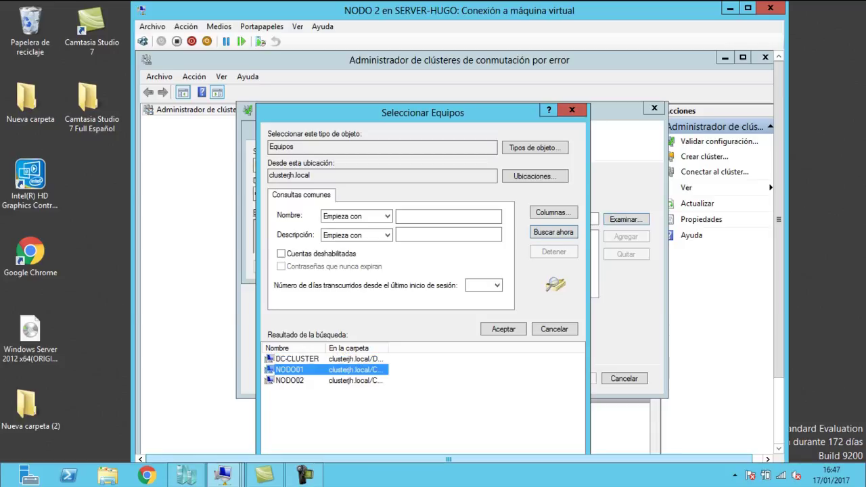
left_click(289, 380, "ctrl")
left_click_drag(778, 219, 778, 237)
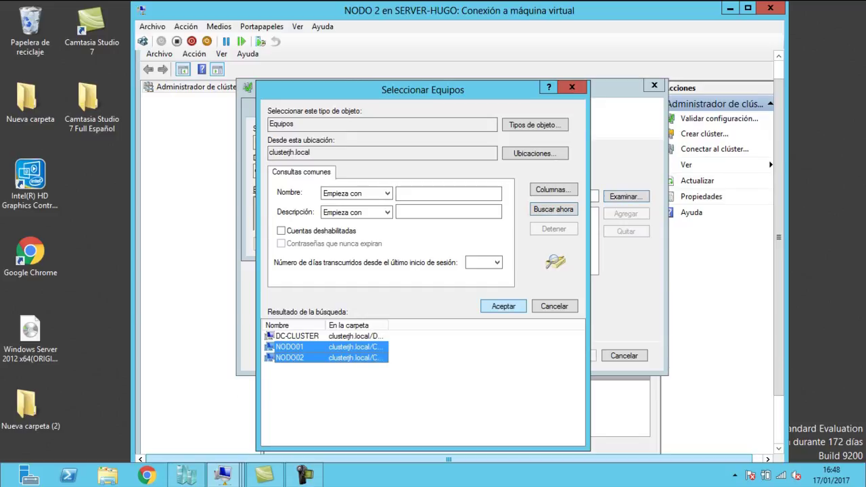
left_click(503, 306)
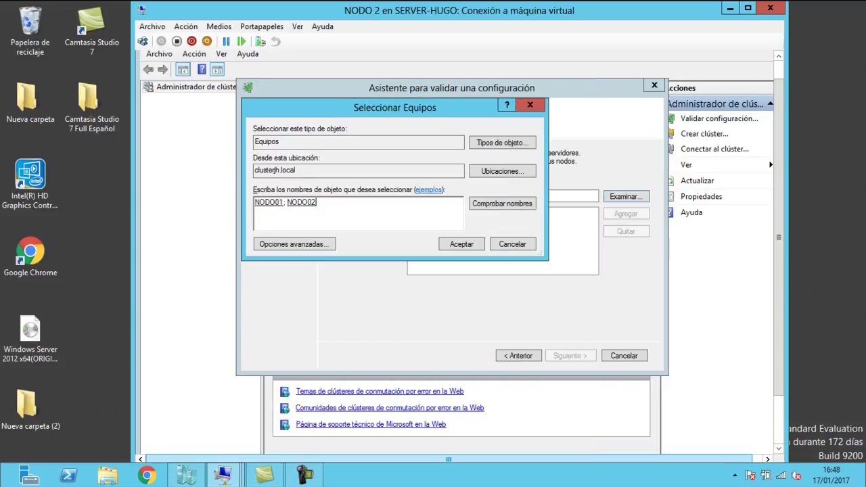
key("Return")
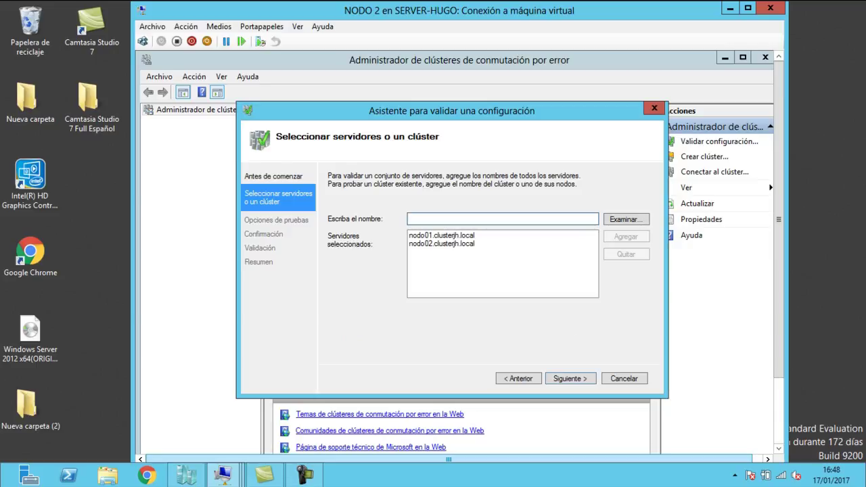
- Choose to run all the recommended tests, enlarge the wizard to review the confirmation, and start the validation
key("Return")
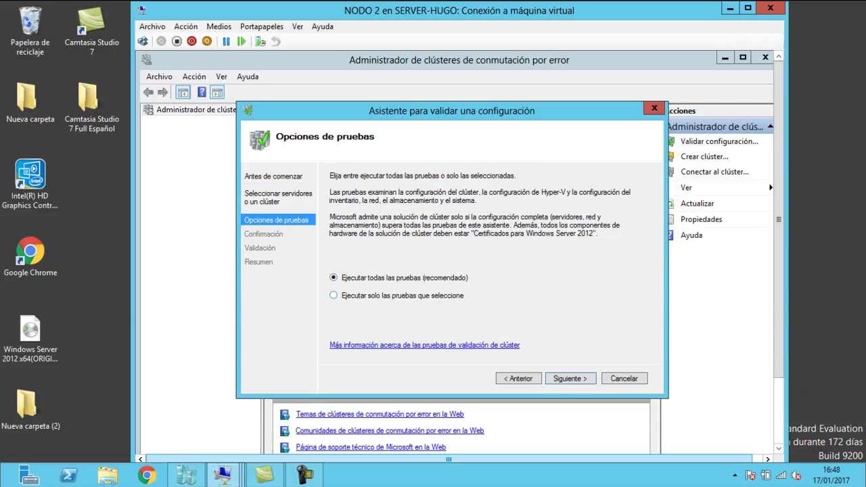
key("Return")
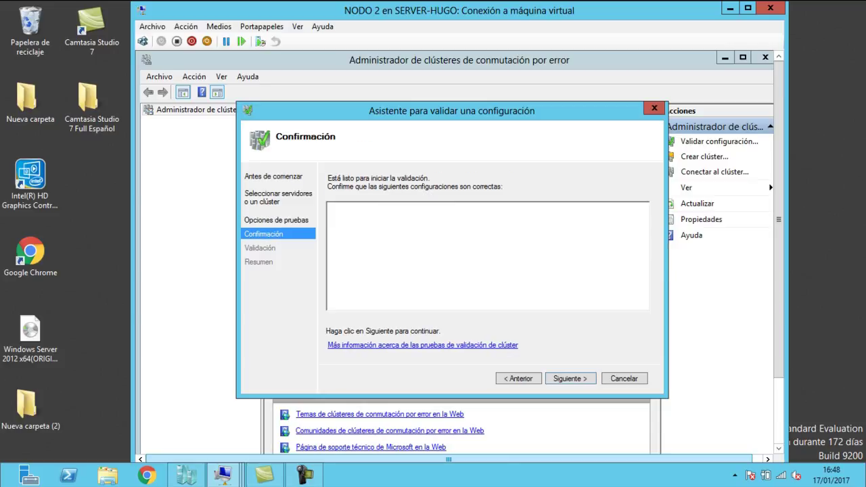
left_click_drag(668, 398, 716, 453)
left_click_drag(779, 345, 778, 377)
left_click_drag(715, 412, 759, 452)
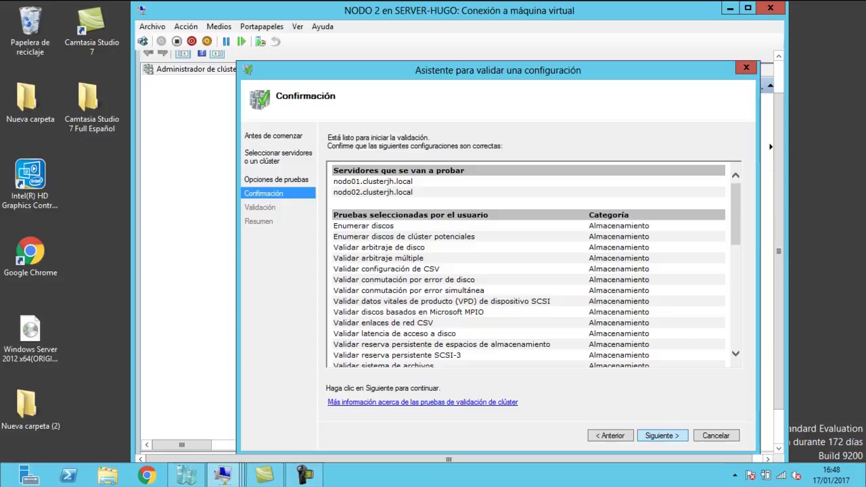
left_click(661, 435)
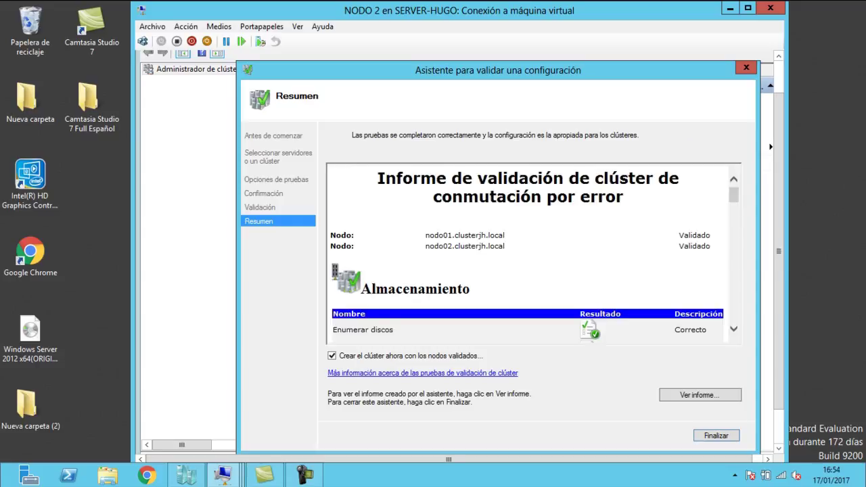
- Examine the test results in the validation summary through to the overall result
scroll(533, 254, "down", 6)
scroll(533, 254, "down", 12)
scroll(534, 255, "down", 8)
scroll(534, 254, "down", 7)
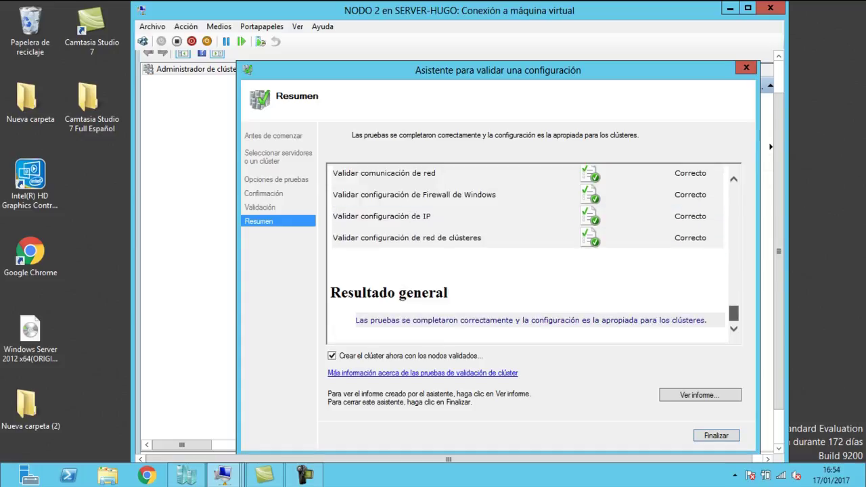
left_click_drag(733, 313, 733, 194)
- Open the full validation report, accept Internet Explorer's recommended settings, look through the report and close it
left_click(700, 395)
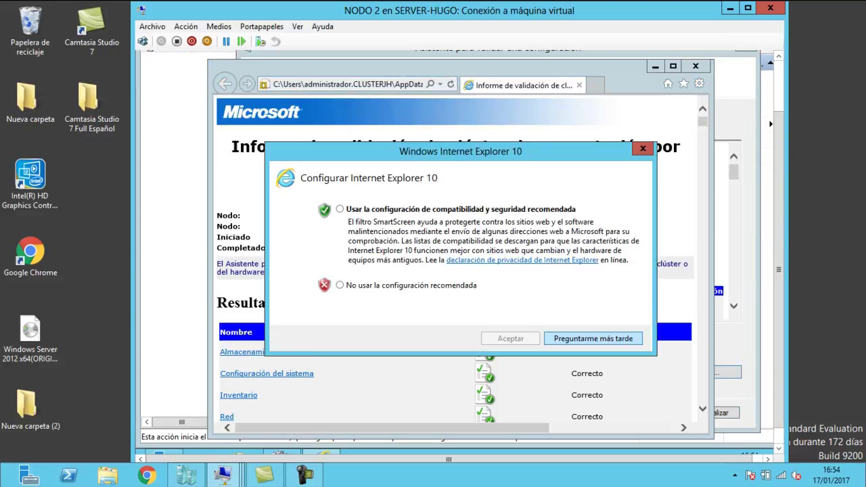
left_click(339, 209)
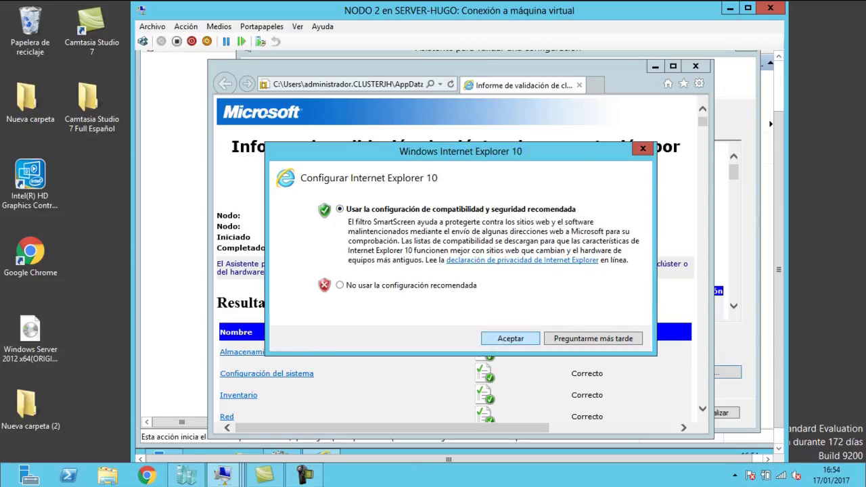
left_click(511, 338)
scroll(455, 259, "down", 15)
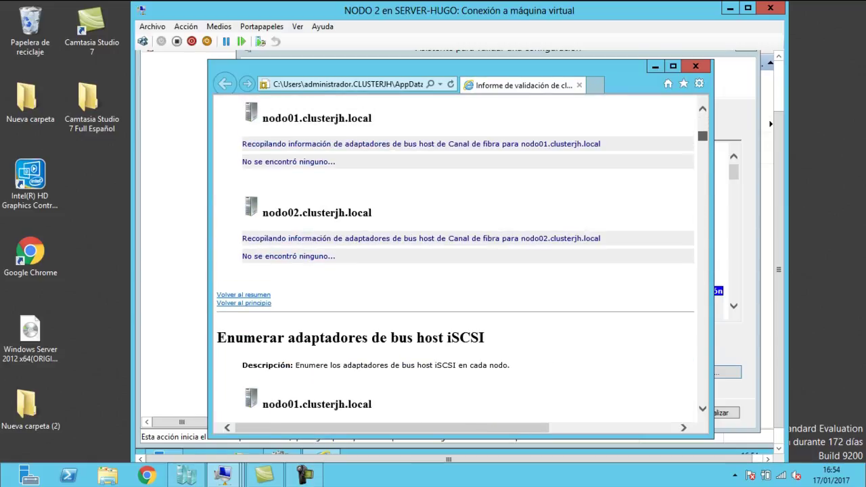
scroll(455, 259, "up", 15)
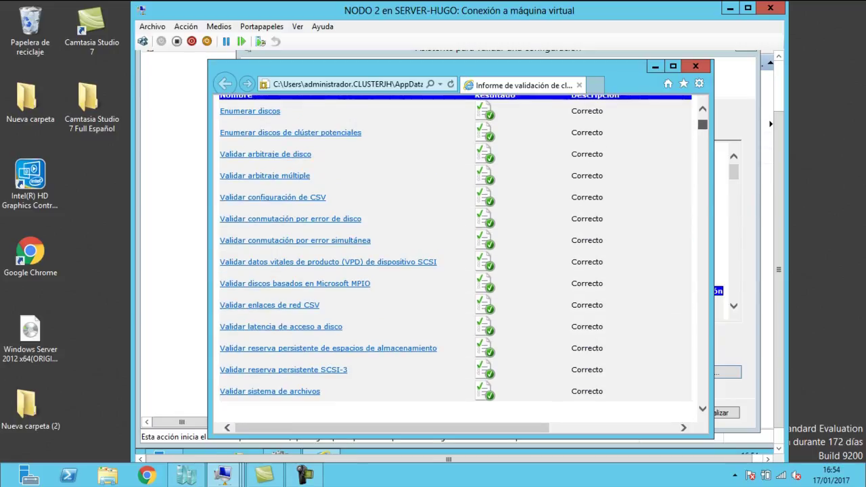
left_click(695, 65)
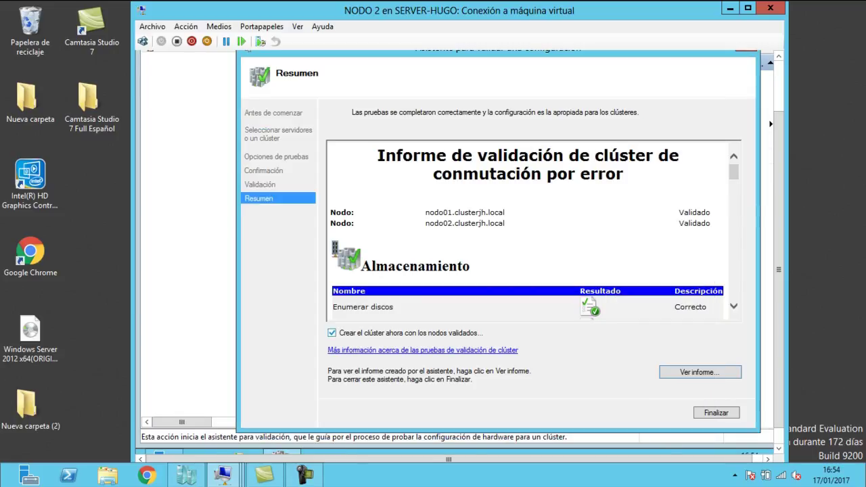
- Start creating the cluster with the validated nodes, naming it cluster-asir with the address 192.168.88.200
key("Return")
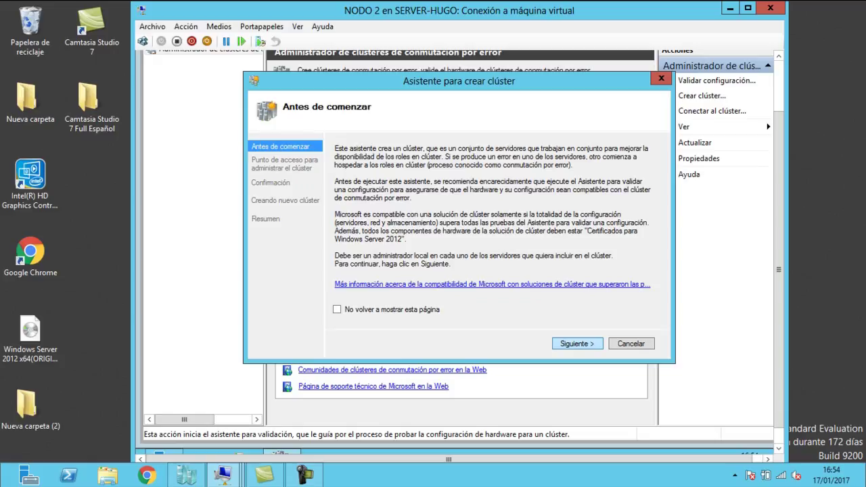
key("Return")
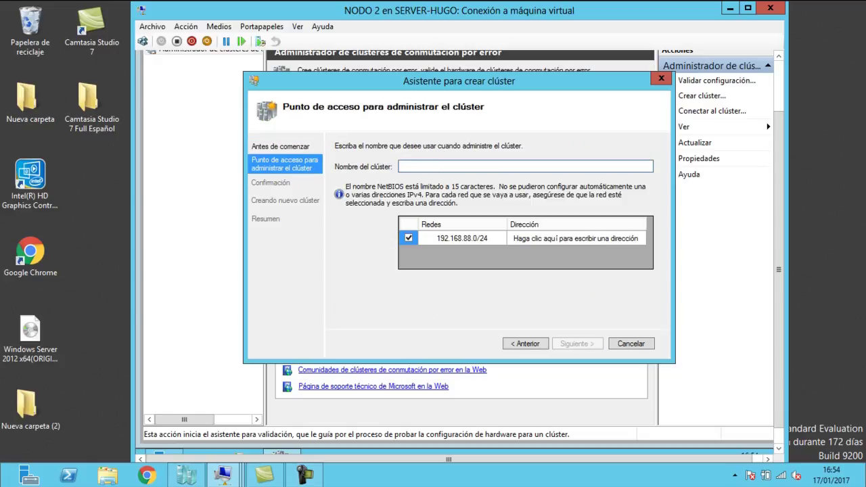
type("cluster-asir")
left_click(627, 237)
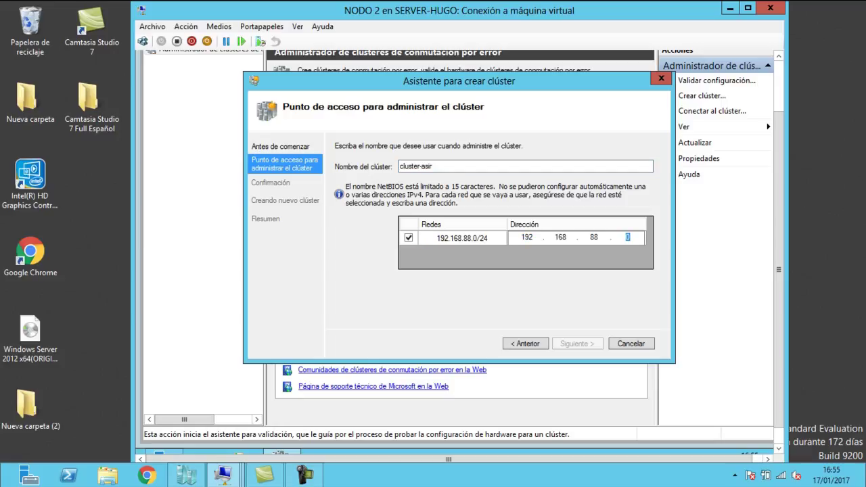
type("200")
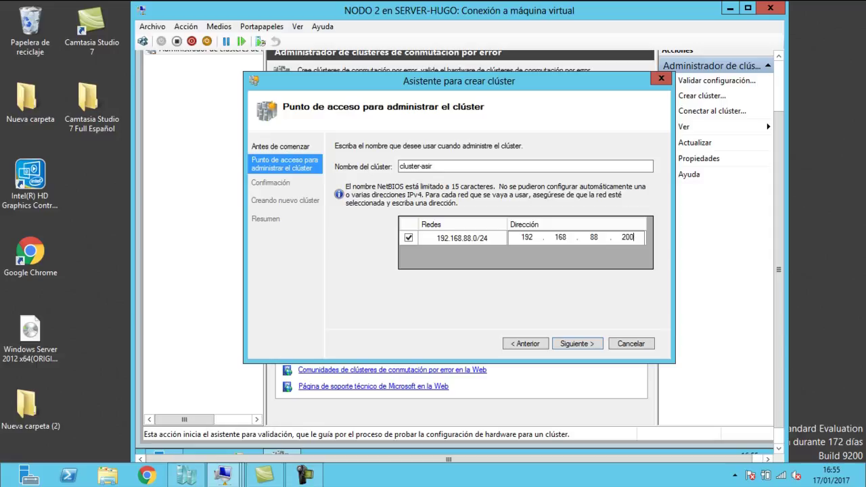
key("Return")
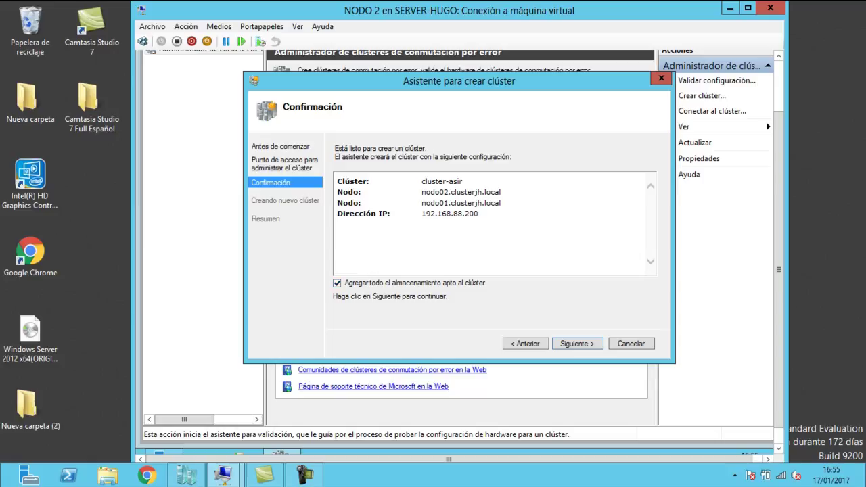
- Create the cluster with all eligible storage added, finish the wizard, and select nodo01 in the new cluster's node list
left_click(556, 343)
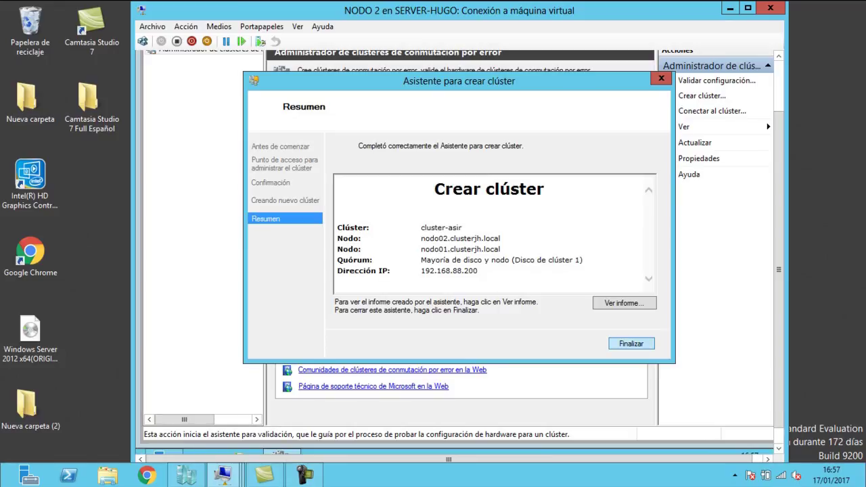
left_click(612, 345)
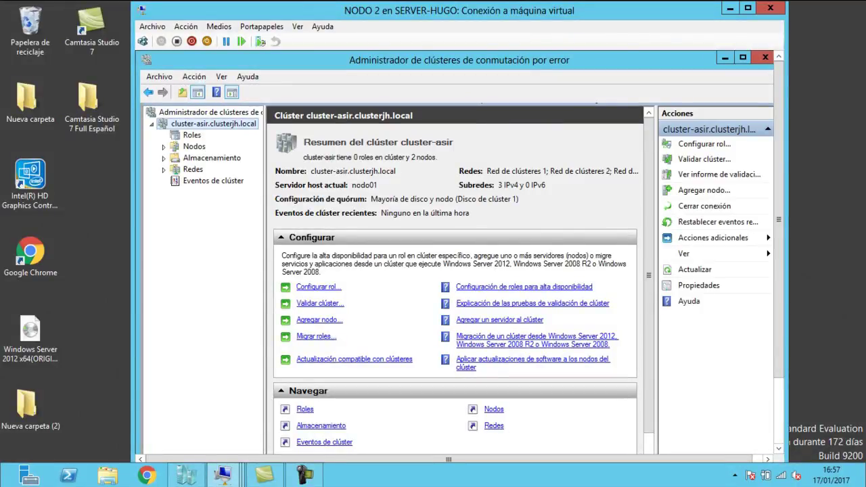
left_click(194, 146)
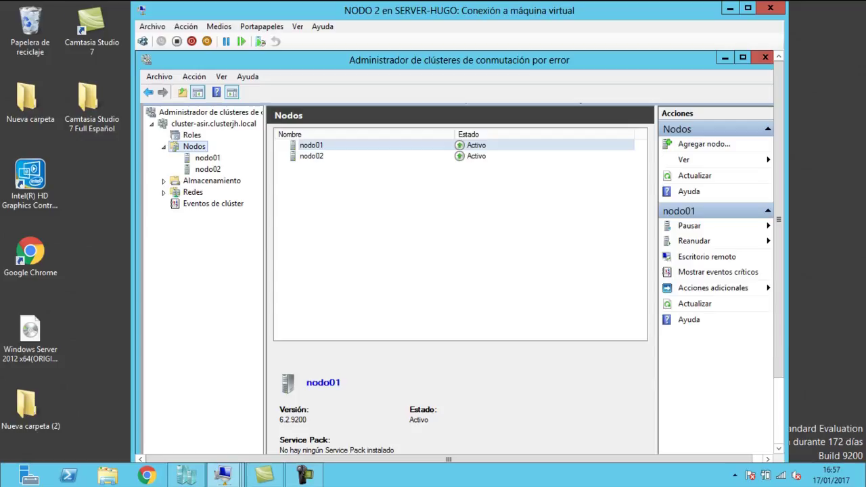
left_click(311, 145)
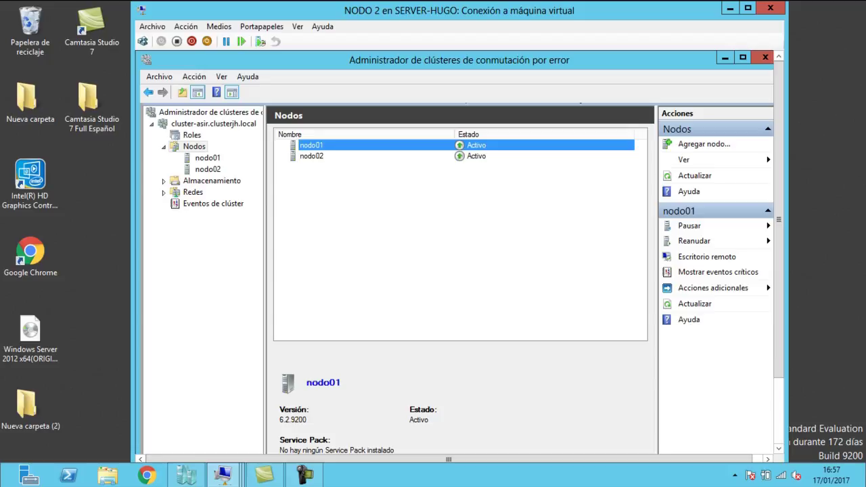
- Switch to the NODO 1 virtual machine and shut down its Windows as a planned shutdown, with the comment "adios"
mouse_move(223, 476)
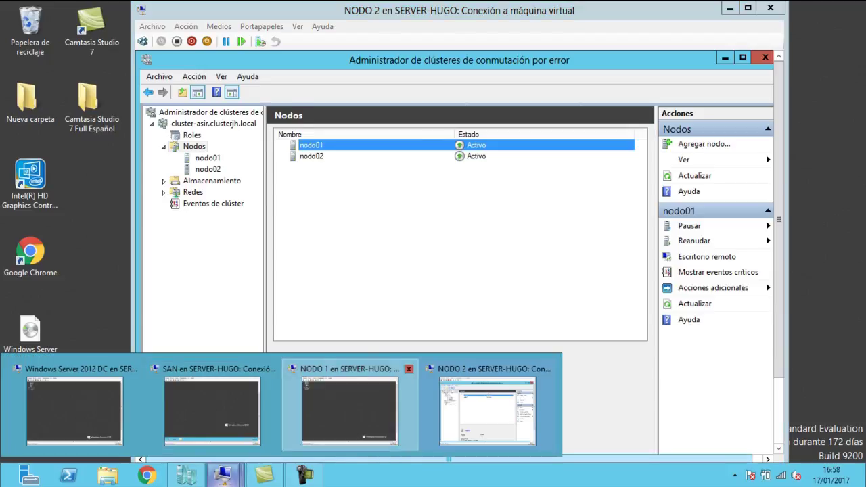
left_click(349, 406)
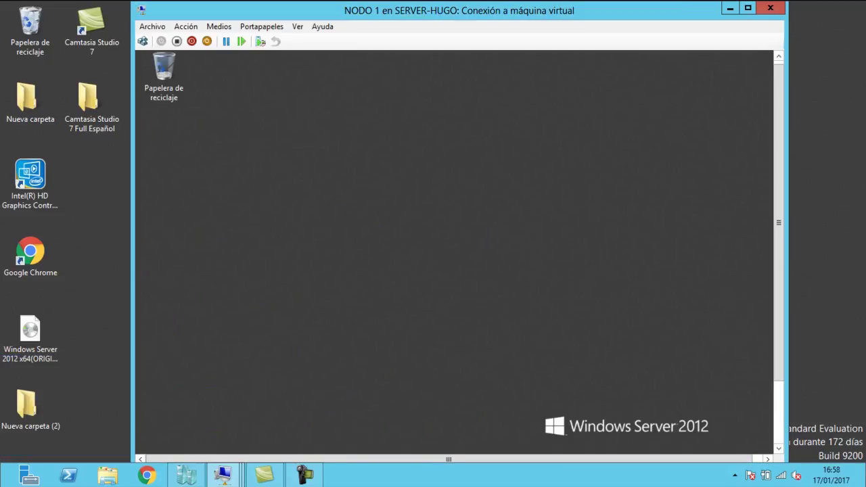
scroll(460, 252, "down", 1)
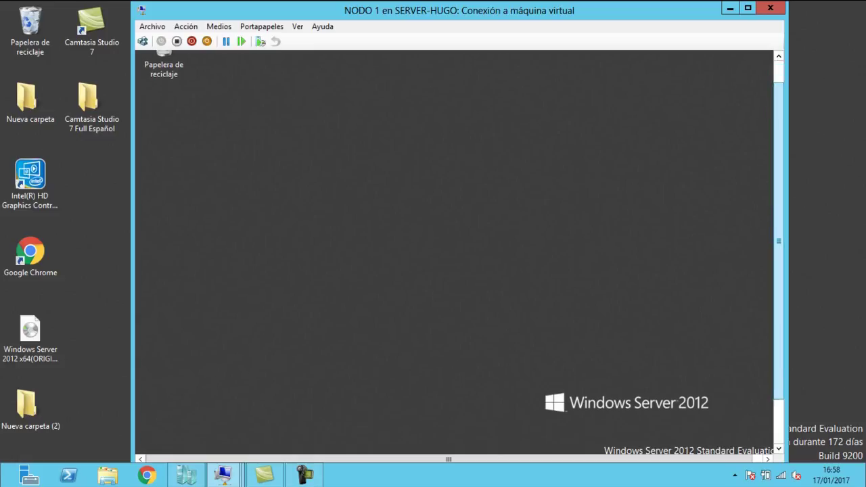
key("alt+F4")
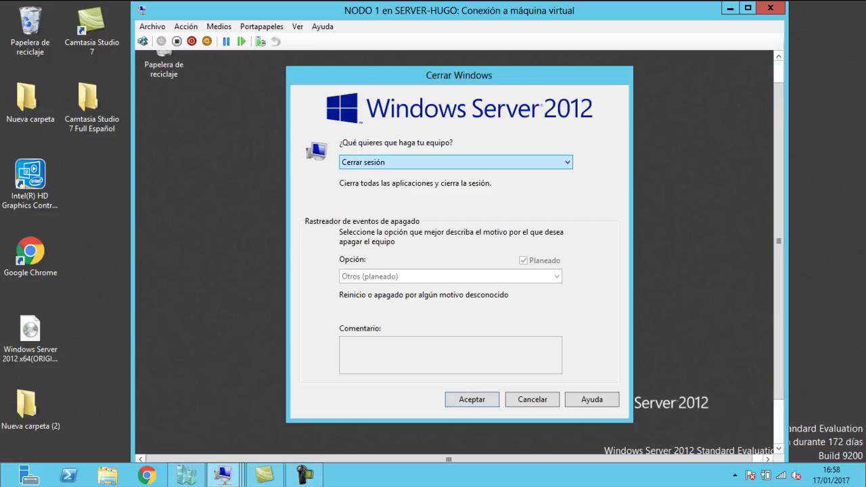
key("alt+Down")
key("Down")
key("Return")
left_click(343, 343)
type("asdas")
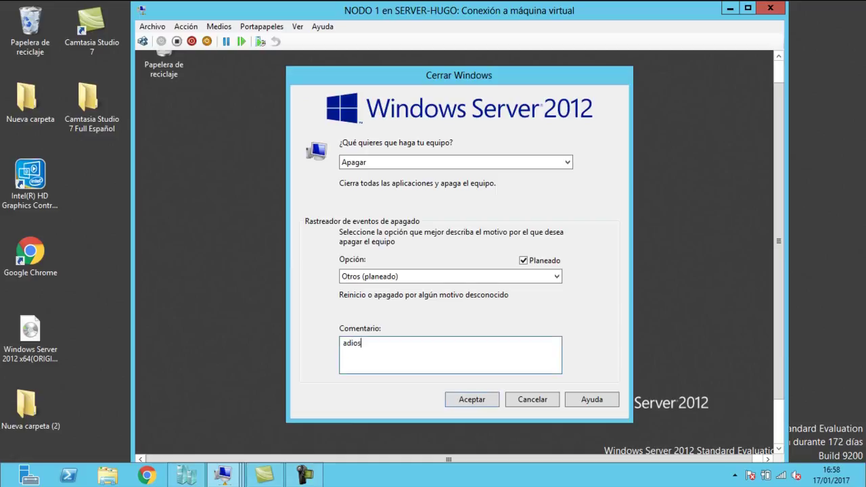
key("Return")
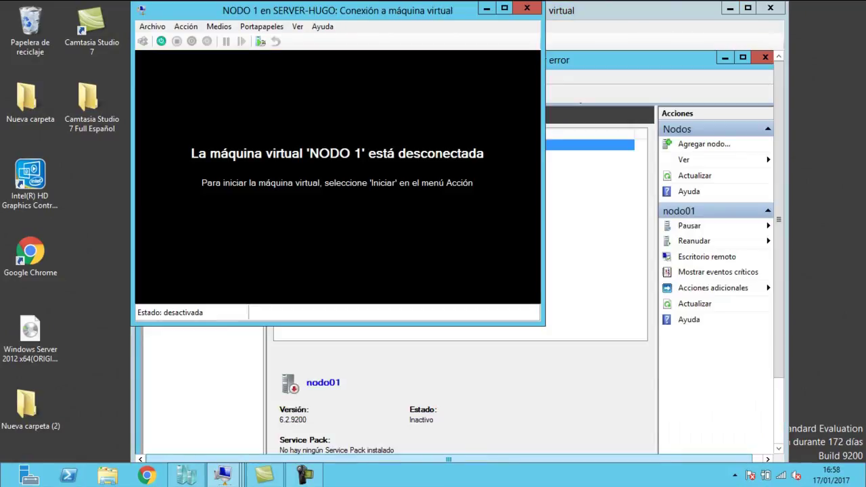
- Close the NODO 1 connection window and return to the NODO 2 machine to check nodo01's state in the cluster
left_click(526, 8)
mouse_move(223, 474)
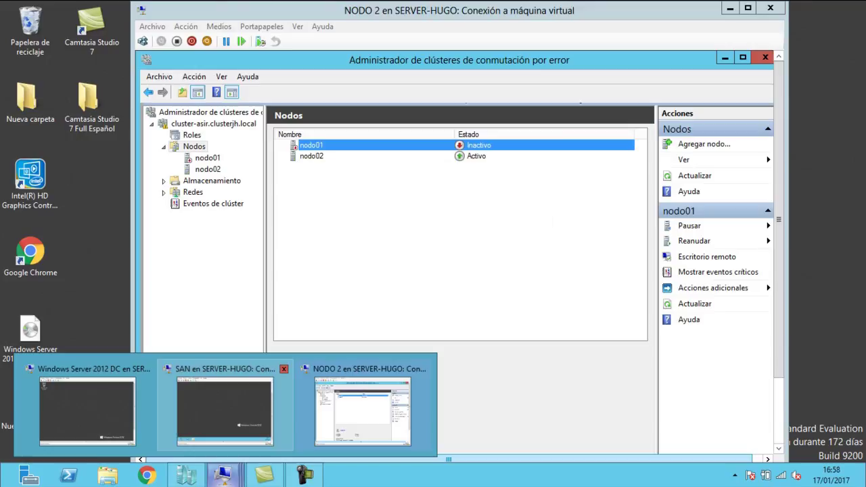
left_click(362, 411)
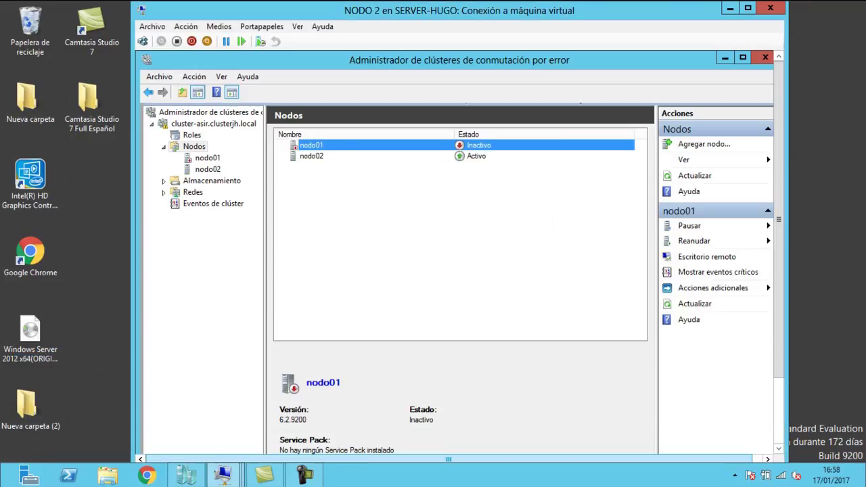